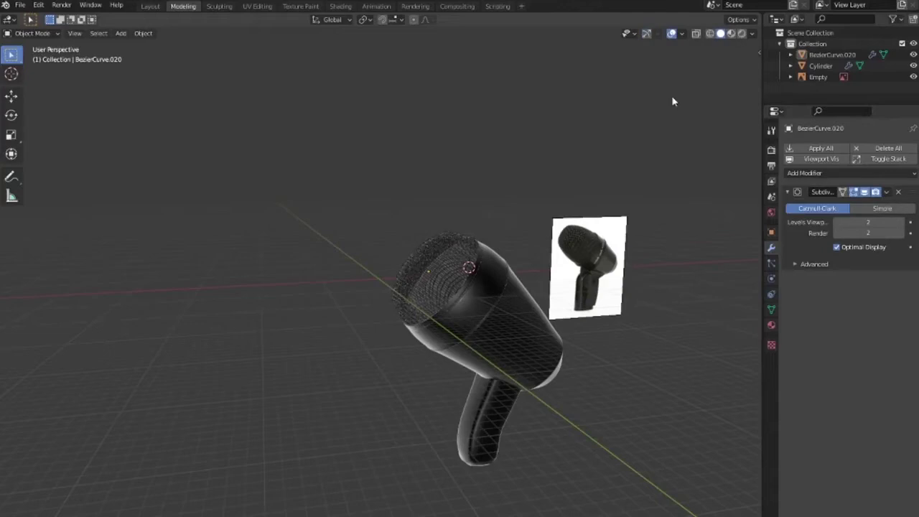
Hide the viewport overlays and orbit around the microphone.
left_click(672, 34)
mouse_move(566, 286)
middle_mouse_down()
mouse_move(338, 370)
mouse_move(451, 324)
mouse_move(498, 353)
mouse_move(519, 287)
mouse_move(617, 328)
mouse_move(652, 330)
mouse_move(689, 294)
mouse_move(622, 318)
mouse_move(566, 220)
mouse_move(571, 248)
mouse_move(625, 273)
mouse_move(541, 373)
mouse_move(524, 359)
mouse_move(550, 353)
mouse_move(596, 369)
mouse_move(617, 337)
middle_mouse_up()
scroll(517, 291, "up", 4)
scroll(513, 297, "down", 3)
Try the brown clay, white-grey and red MatCaps on the microphone.
left_click(752, 33)
left_click(722, 107)
left_click(616, 185)
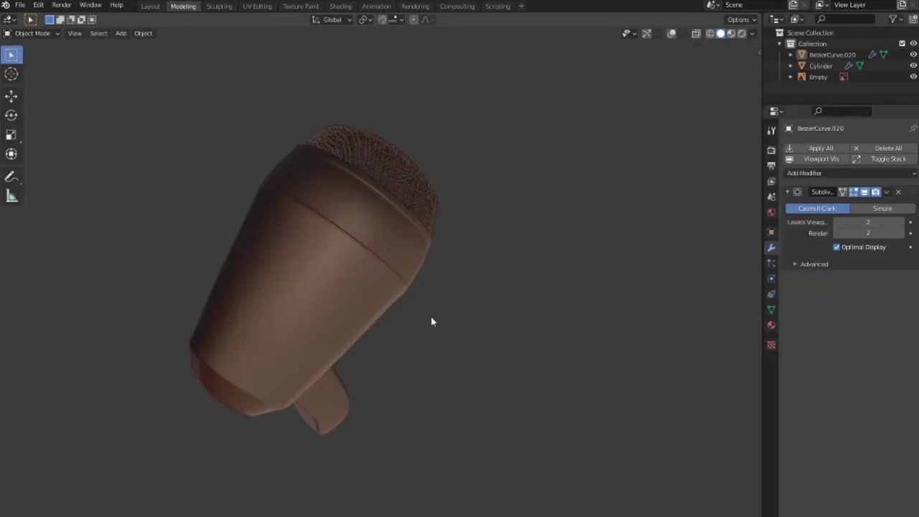
left_click(752, 33)
left_click(742, 112)
left_click(650, 184)
left_click(742, 111)
left_click(745, 179)
mouse_move(534, 319)
middle_mouse_down()
mouse_move(338, 304)
mouse_move(251, 324)
mouse_move(267, 273)
mouse_move(525, 341)
mouse_move(734, 335)
mouse_move(695, 169)
middle_mouse_up()
Apply a grey MatCap and orbit to inspect the microphone.
left_click(752, 33)
left_click(743, 109)
left_click(550, 184)
mouse_move(318, 340)
middle_mouse_down()
mouse_move(184, 330)
mouse_move(446, 253)
mouse_move(444, 286)
middle_mouse_up()
scroll(460, 242, "up", 2)
Try the black MatCap, then a light grey one.
left_click(752, 33)
left_click(742, 111)
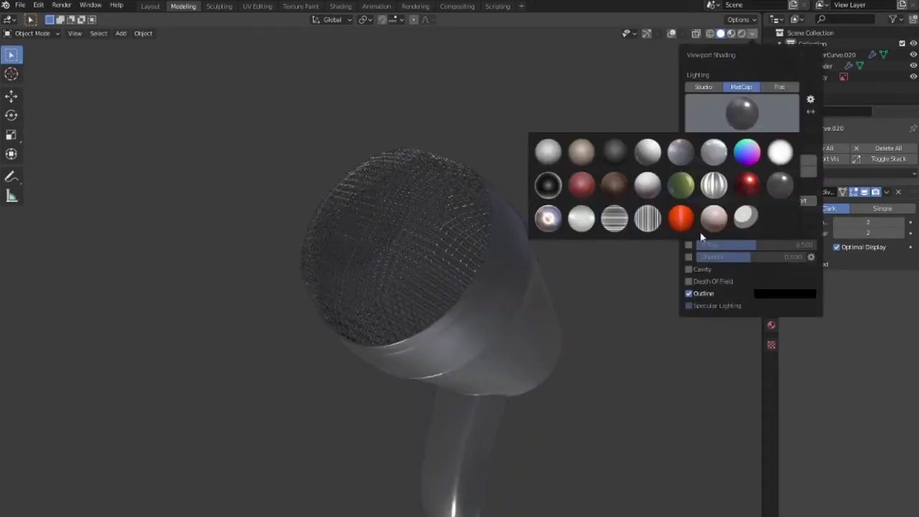
left_click(550, 185)
left_click(752, 33)
left_click(742, 111)
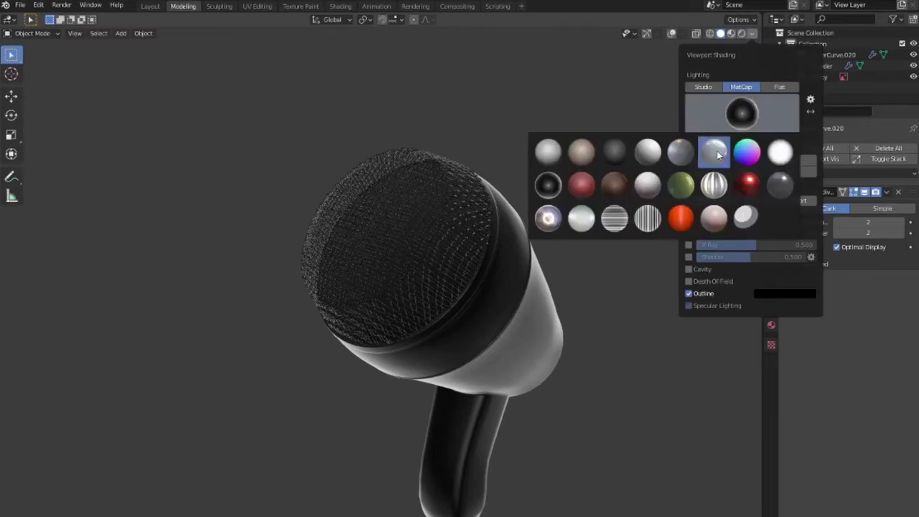
left_click(715, 151)
middle_click_drag(512, 314, 603, 304)
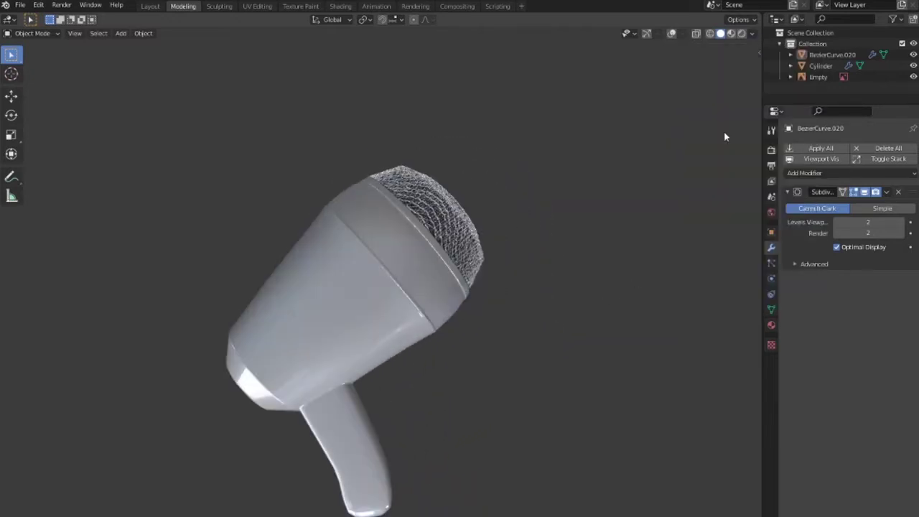
Try the rainbow normal-style MatCap, then a dark one viewed from the side.
left_click(752, 33)
left_click(742, 112)
left_click(750, 153)
mouse_move(478, 405)
middle_mouse_down()
mouse_move(421, 425)
mouse_move(285, 351)
mouse_move(319, 369)
mouse_move(718, 156)
middle_mouse_up()
left_click(752, 33)
left_click(742, 111)
left_click(611, 154)
mouse_move(589, 283)
middle_mouse_down()
mouse_move(238, 286)
mouse_move(271, 357)
mouse_move(282, 270)
mouse_move(355, 343)
mouse_move(523, 339)
mouse_move(570, 372)
mouse_move(574, 416)
middle_mouse_up()
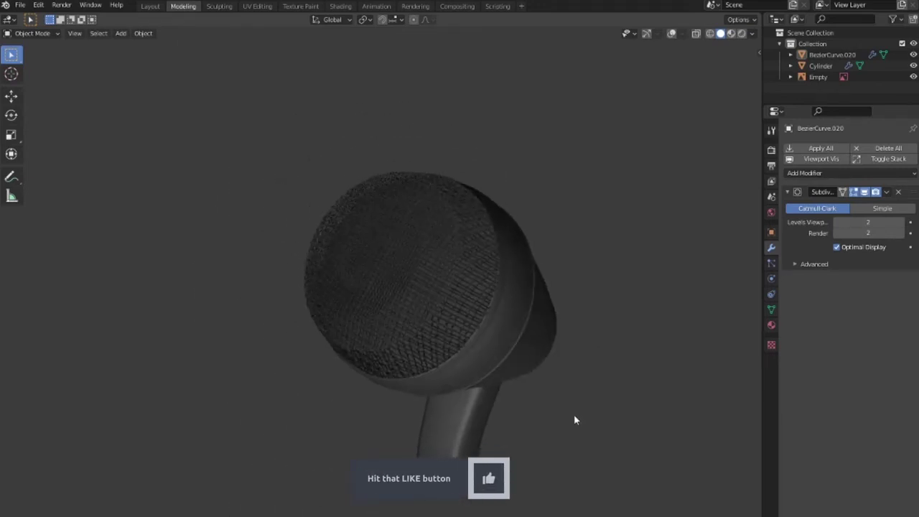
Try a lighter MatCap, then a white one with the microphone facing the viewer.
left_click(751, 33)
left_click(747, 108)
left_click(781, 187)
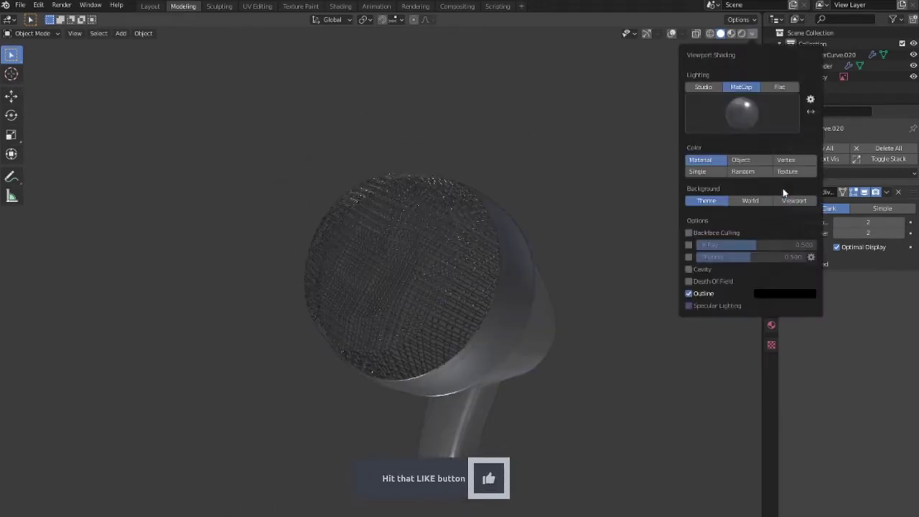
mouse_move(568, 349)
middle_mouse_down()
mouse_move(673, 326)
mouse_move(701, 306)
mouse_move(695, 292)
middle_mouse_up()
left_click(752, 33)
left_click(747, 111)
left_click(783, 151)
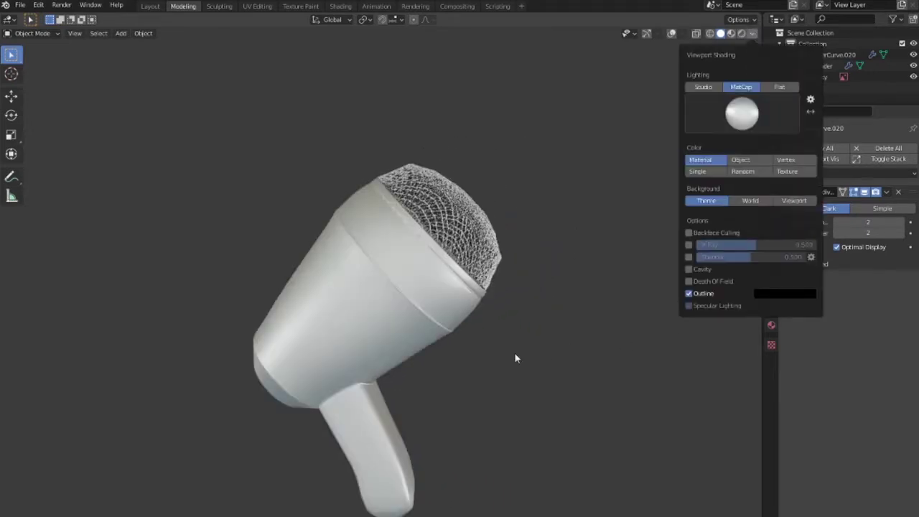
mouse_move(510, 367)
middle_mouse_down()
mouse_move(496, 281)
mouse_move(511, 275)
mouse_move(488, 314)
mouse_move(503, 302)
middle_mouse_up()
Cycle through the brown clay and white toon-like MatCaps.
left_click(753, 35)
left_click(724, 126)
left_click(614, 185)
left_click(742, 113)
left_click(745, 218)
left_click(740, 112)
left_click(587, 141)
Try a dark black MatCap, then settle on the shiny grey one.
left_click(740, 113)
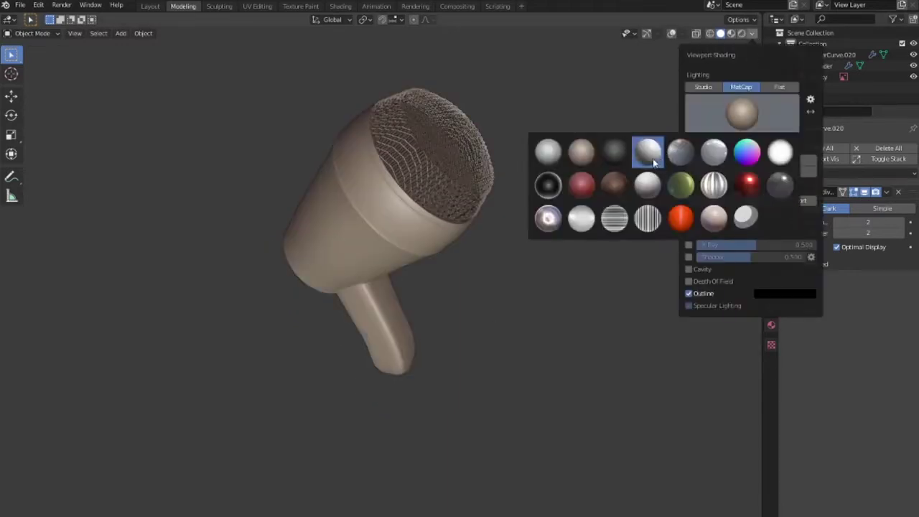
left_click(614, 151)
left_click(739, 113)
left_click(548, 184)
left_click(740, 113)
left_click(606, 187)
Orbit and zoom to show the whole microphone from the side.
mouse_move(605, 186)
middle_mouse_down()
mouse_move(577, 279)
mouse_move(120, 284)
mouse_move(522, 292)
mouse_move(524, 344)
middle_mouse_up()
scroll(511, 296, "up", 5)
scroll(455, 291, "up", 3)
mouse_move(455, 291)
middle_mouse_down()
mouse_move(443, 281)
mouse_move(369, 288)
mouse_move(403, 294)
middle_mouse_up()
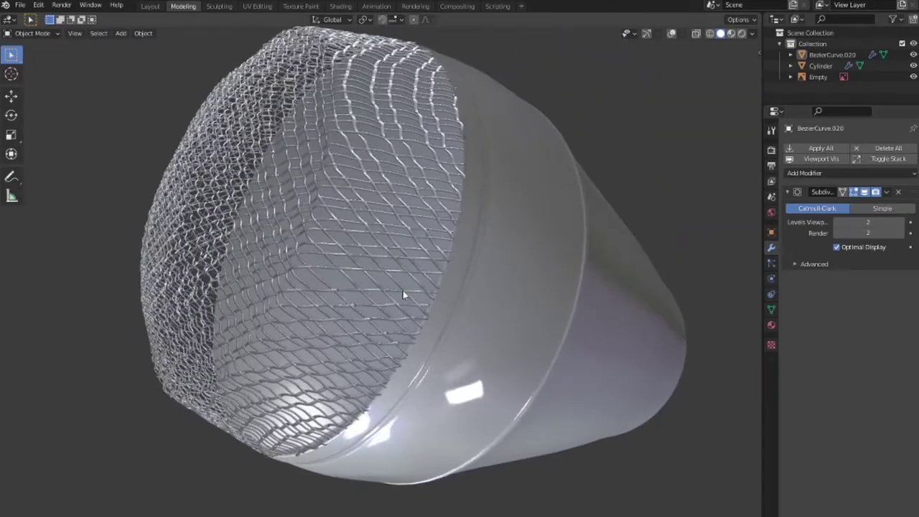
scroll(403, 290, "down", 5)
mouse_move(470, 294)
middle_mouse_down()
mouse_move(329, 269)
mouse_move(227, 169)
mouse_move(216, 199)
mouse_move(312, 225)
middle_mouse_up()
In the Shading workspace, assign Material.001 to the microphone.
left_click(341, 6)
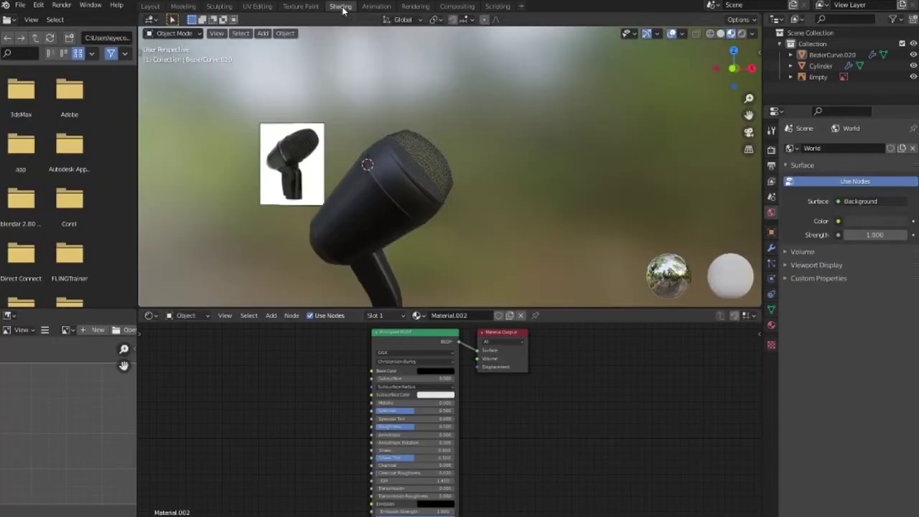
mouse_move(561, 217)
middle_mouse_down()
mouse_move(642, 195)
mouse_move(632, 235)
mouse_move(546, 234)
middle_mouse_up()
scroll(546, 234, "up", 2)
left_click(416, 316)
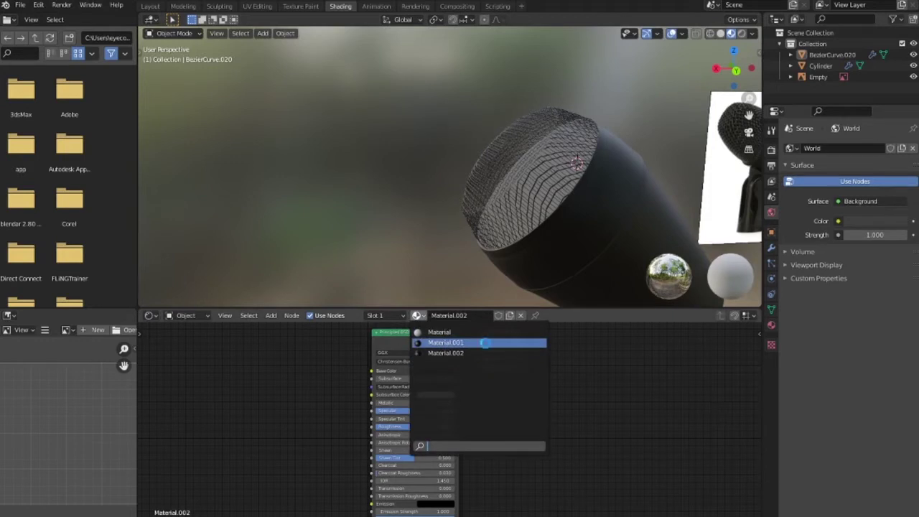
left_click(486, 343)
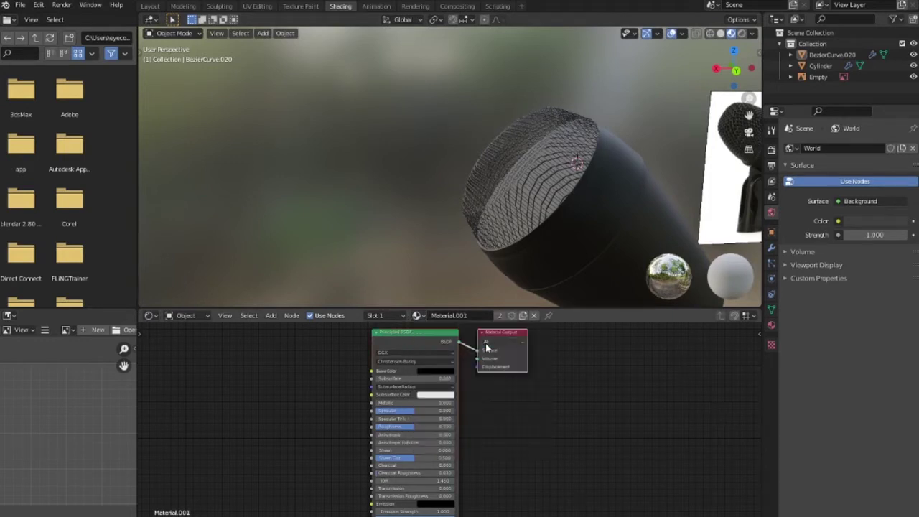
Switch the viewport lighting to a darker studio environment.
mouse_move(568, 192)
middle_mouse_down()
mouse_move(532, 226)
mouse_move(361, 232)
mouse_move(344, 222)
middle_mouse_up()
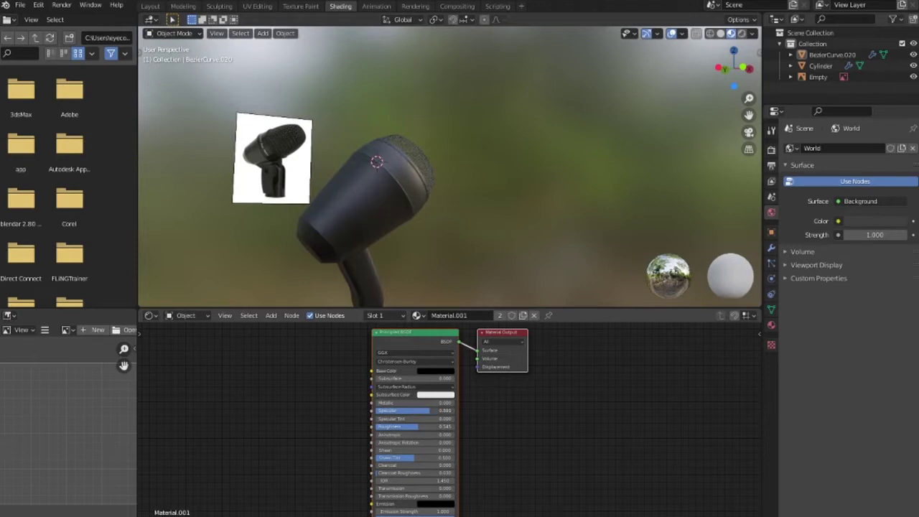
middle_click_drag(390, 220, 459, 216)
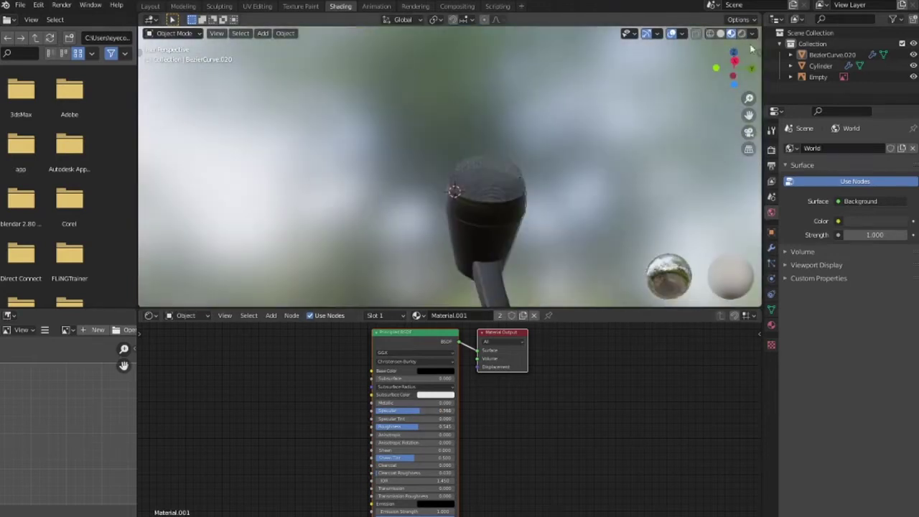
left_click(752, 34)
left_click(741, 126)
left_click(694, 160)
mouse_move(436, 251)
middle_mouse_down()
mouse_move(558, 254)
mouse_move(501, 246)
middle_mouse_up()
Rotate the new Bezier curve 90° about X.
scroll(441, 247, "up", 2)
scroll(442, 247, "up", 2)
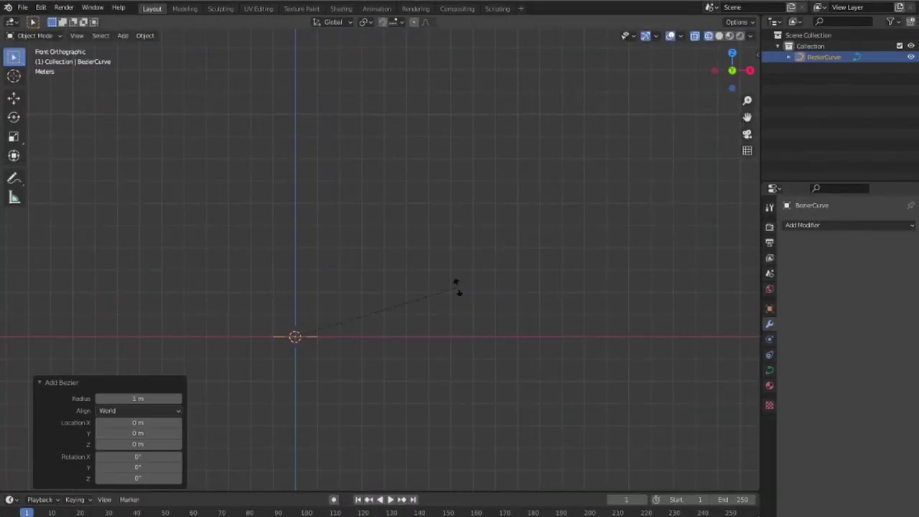
type("rx90")
key("Return")
scroll(436, 304, "up", 4)
Subdivide the curve in Edit Mode and move the new midpoint down.
mouse_move(318, 390)
middle_mouse_down("shift")
mouse_move(369, 362)
mouse_move(411, 314)
middle_mouse_up("shift")
key("Tab")
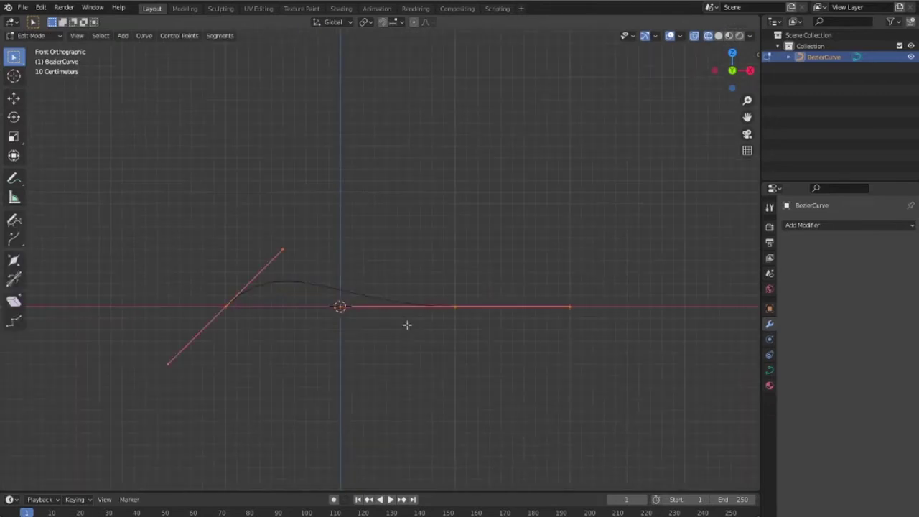
right_click(390, 249)
left_click(389, 250)
left_click(352, 291)
key("g")
left_click(358, 364)
Subdivide again, raise the new point into a bump and reposition the left handle.
right_click(355, 294)
left_click(355, 294)
key("g")
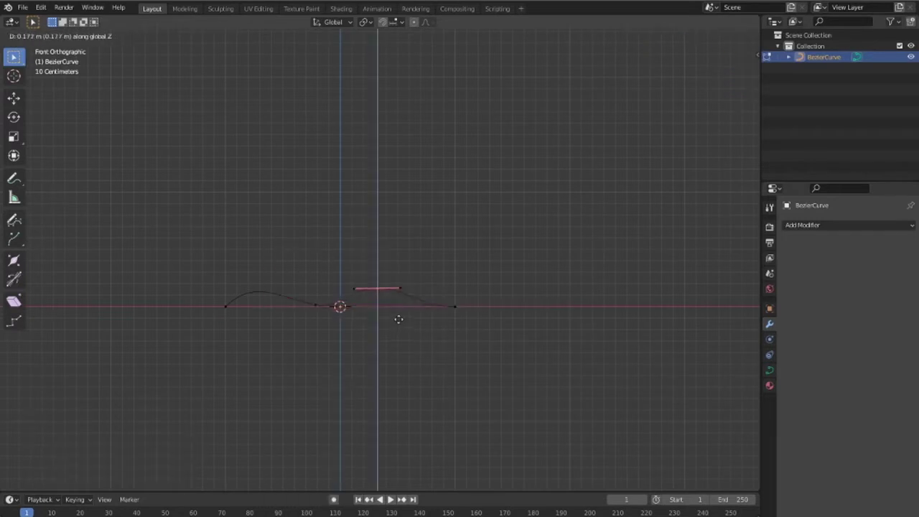
left_click(401, 319)
key("g")
left_click(426, 323)
left_click(310, 295)
key("g")
left_click(345, 331)
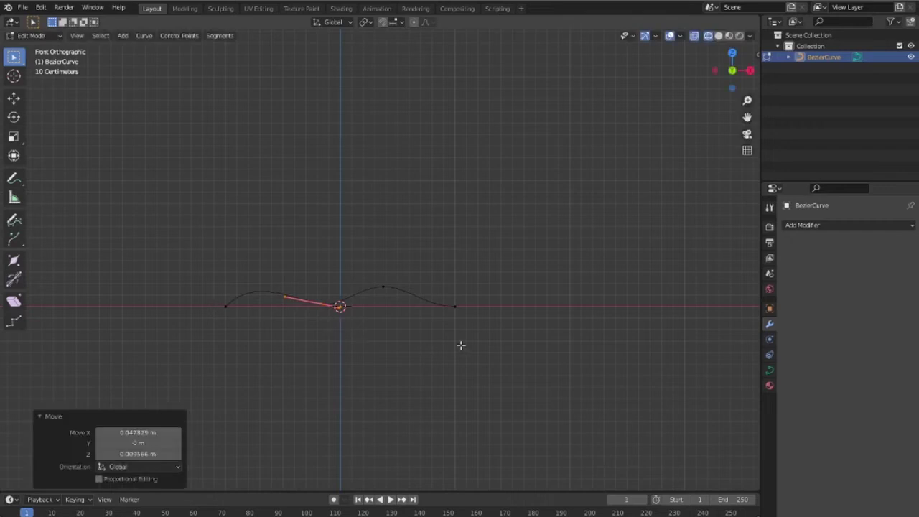
Give the curve a bevel depth of 0.05.
key("Tab")
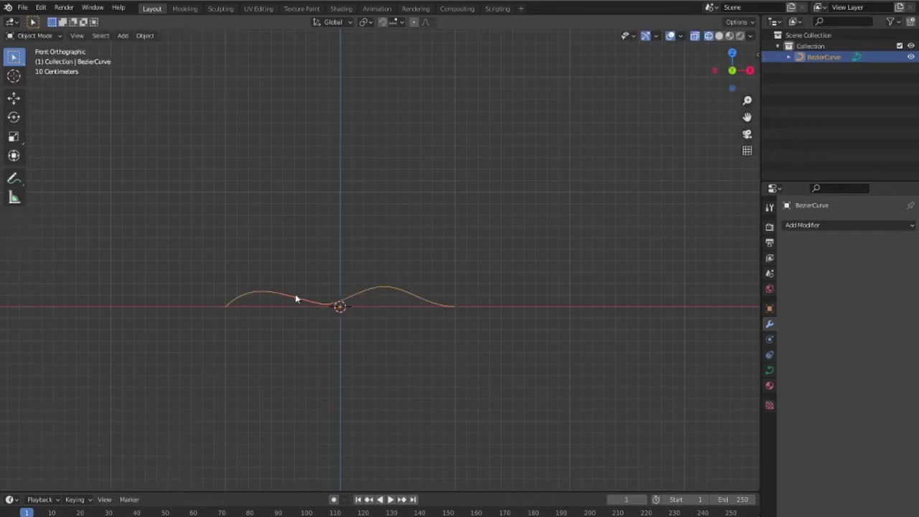
left_click(769, 370)
scroll(847, 359, "down", 8)
type(".05")
key("Return")
Add an Array modifier to the wavy curve.
left_click(769, 324)
left_click(816, 227)
left_click(751, 259)
Rotate the handles of the selected, middle and left endpoint curve points.
key("Tab")
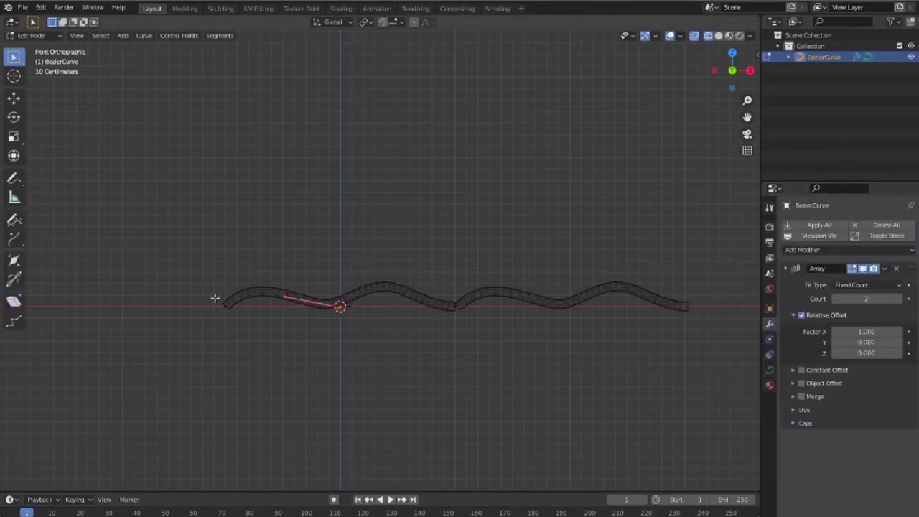
key("r")
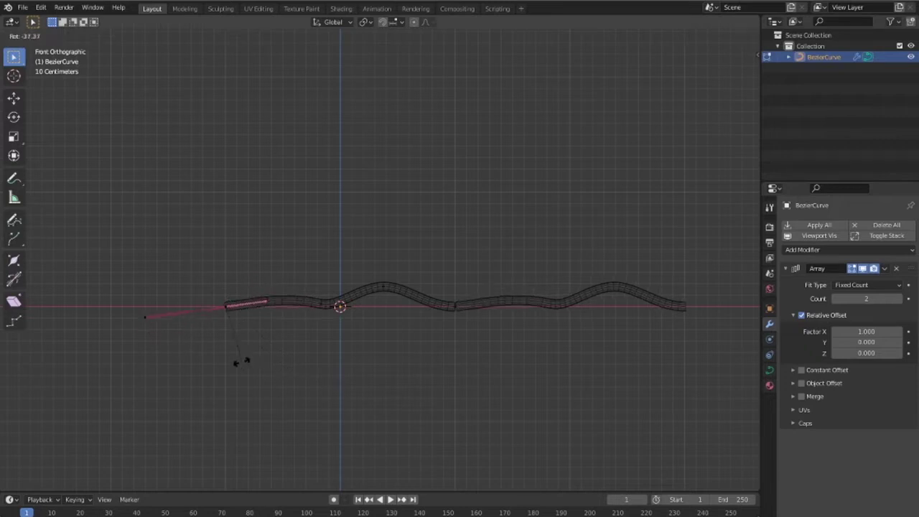
left_click(272, 344)
left_click(453, 307)
key("r")
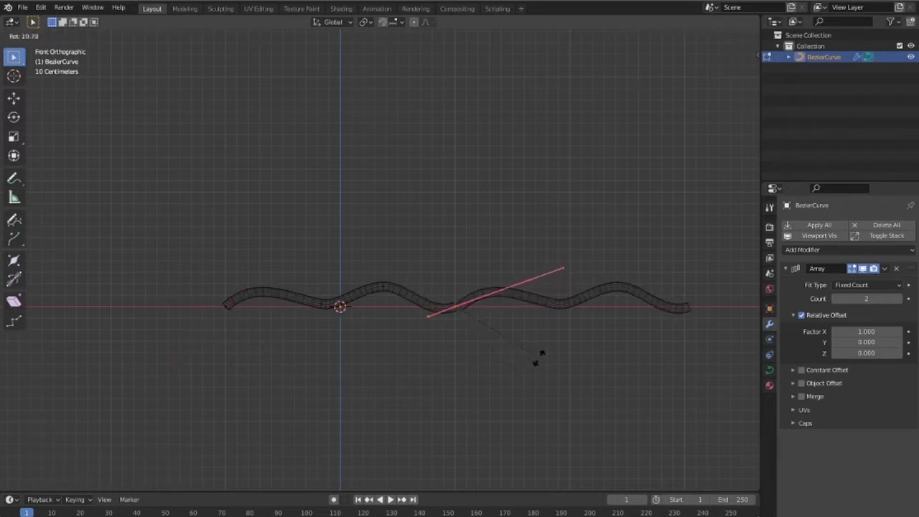
left_click(544, 374)
left_click(262, 300)
key("r")
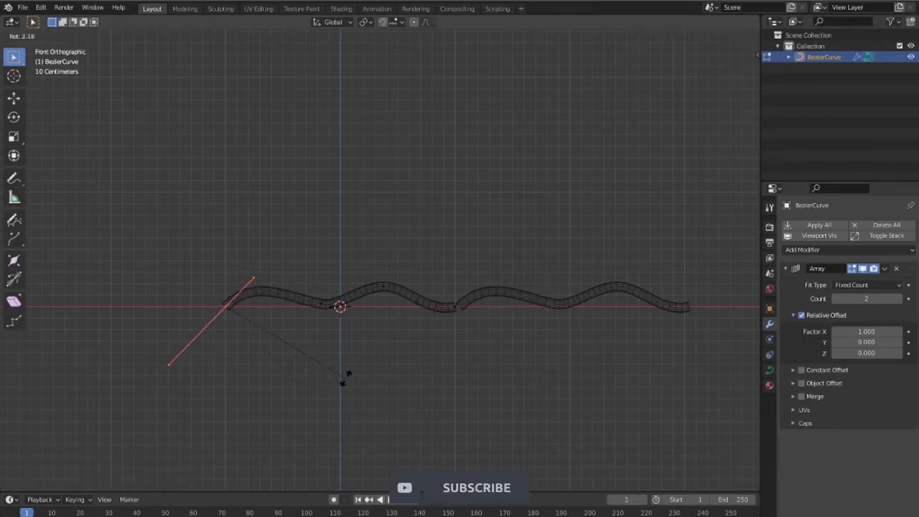
left_click(346, 379)
Move the point at the array seam and the left end's handle.
scroll(472, 386, "up", 2)
scroll(538, 363, "up", 2)
left_click(540, 359)
key("g")
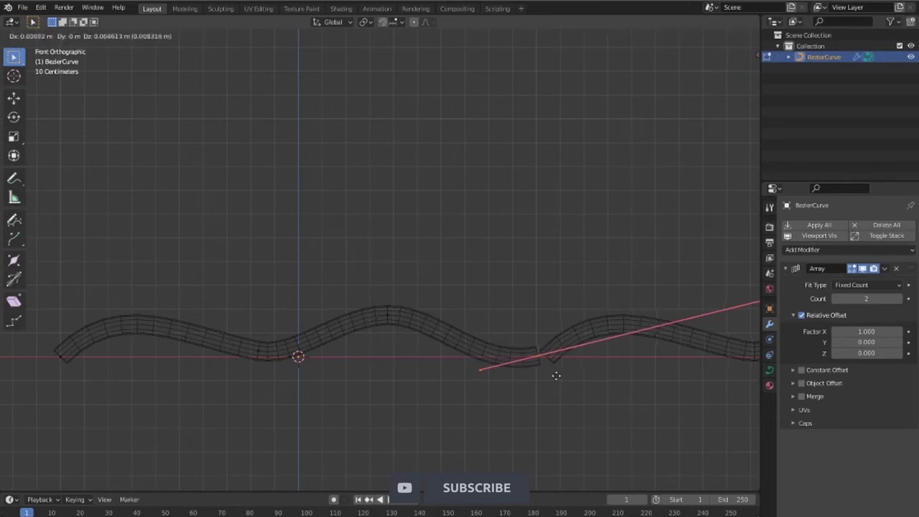
left_click(546, 375)
scroll(545, 375, "down", 2)
left_click(161, 327)
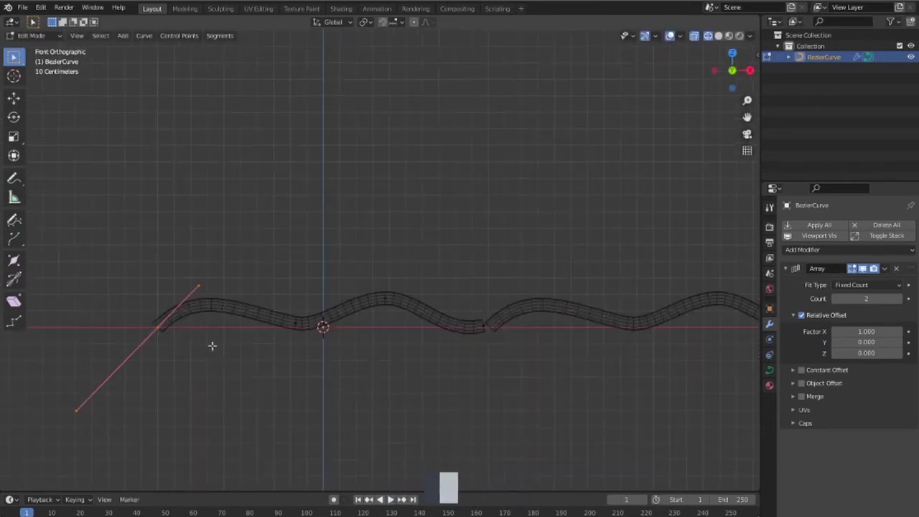
key("g")
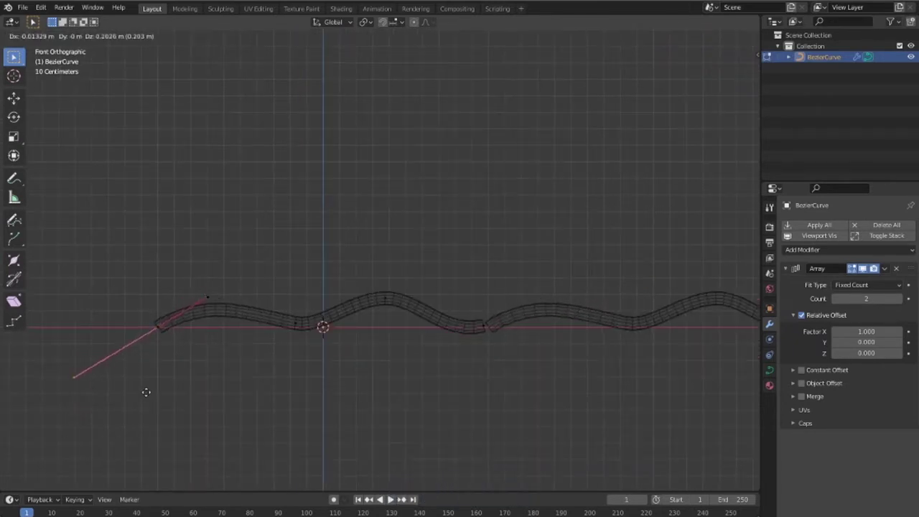
left_click(129, 413)
Move the upper handle toward the upper right and reposition the curve end point.
left_click(205, 294)
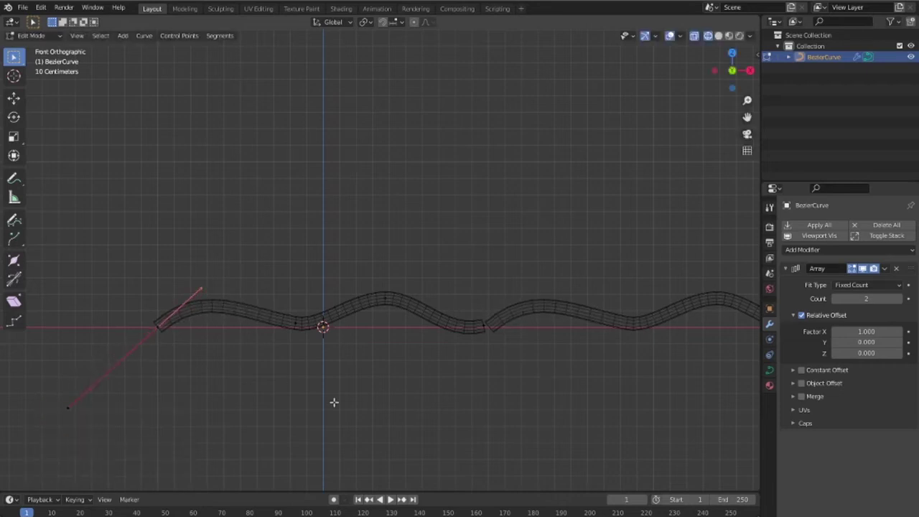
key("g")
left_click(342, 389)
left_click(171, 324)
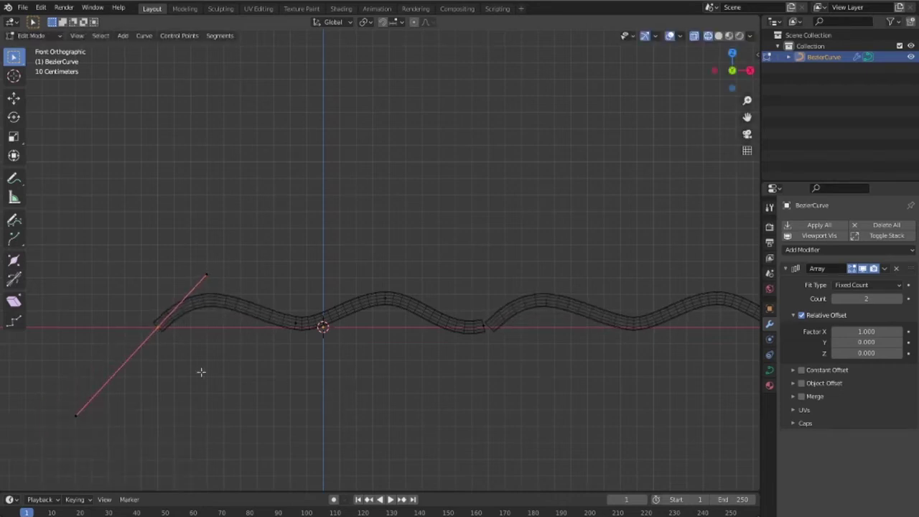
key("g")
left_click(235, 374)
left_click(160, 324)
key("g")
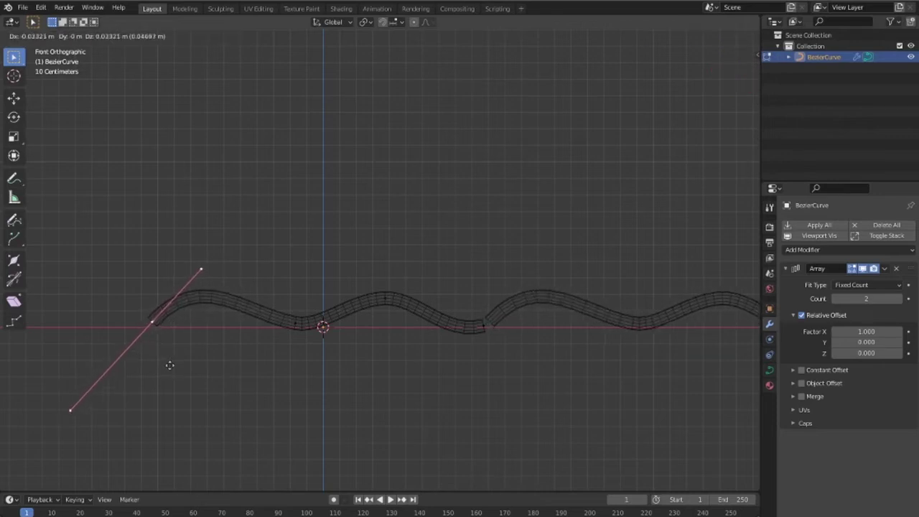
left_click(170, 367)
Raise the array count to 3 and move the point at the origin.
left_click(900, 300)
scroll(626, 324, "down", 7)
scroll(601, 309, "up", 6)
middle_click_drag(495, 342, 451, 337, "shift")
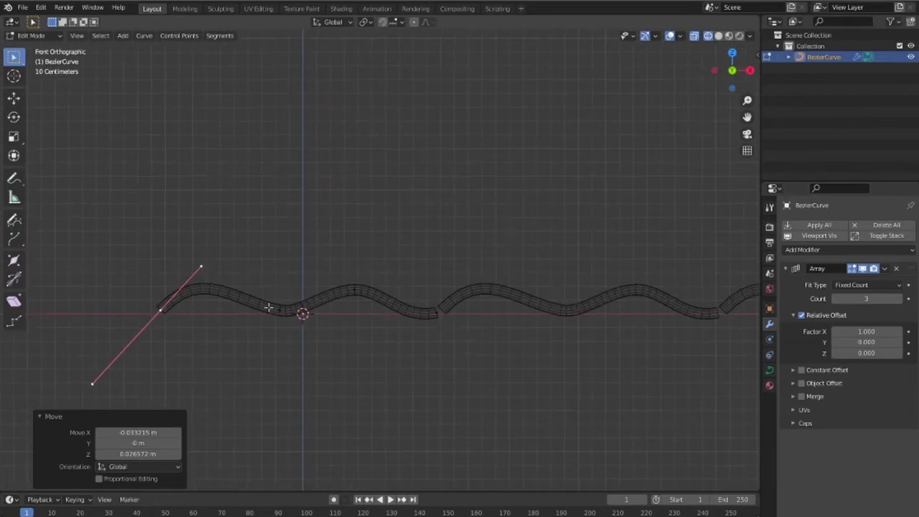
left_click(302, 314)
key("g")
left_click(363, 329)
Nudge the origin point again and set the array Factor X to 1.000.
key("g")
left_click(359, 324)
scroll(383, 345, "down", 4)
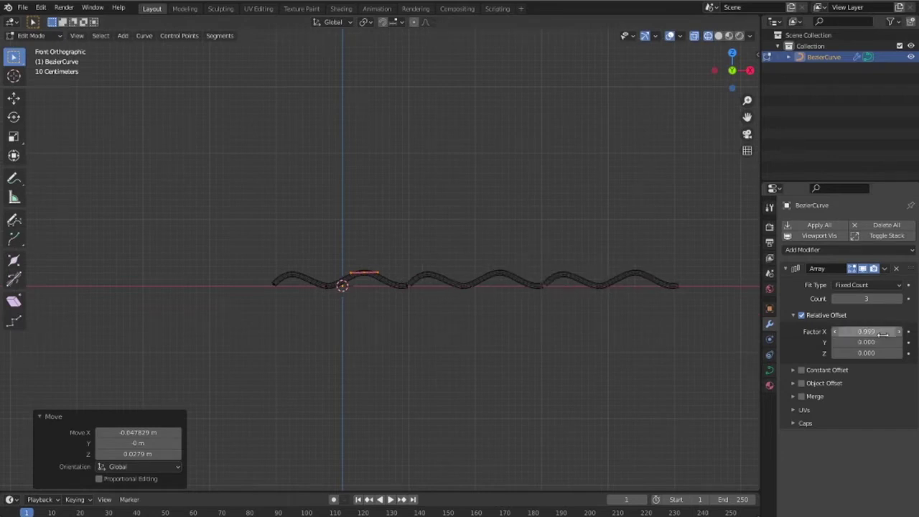
key("Return")
middle_click_drag(499, 322, 421, 337, "shift")
scroll(425, 328, "up", 2)
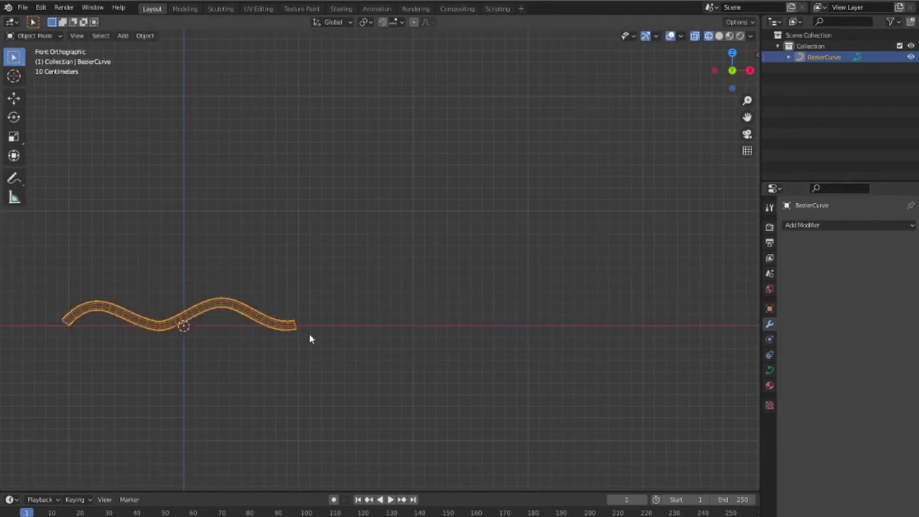
Apply all transforms to the wavy curve and try the Set Origin options.
key("n")
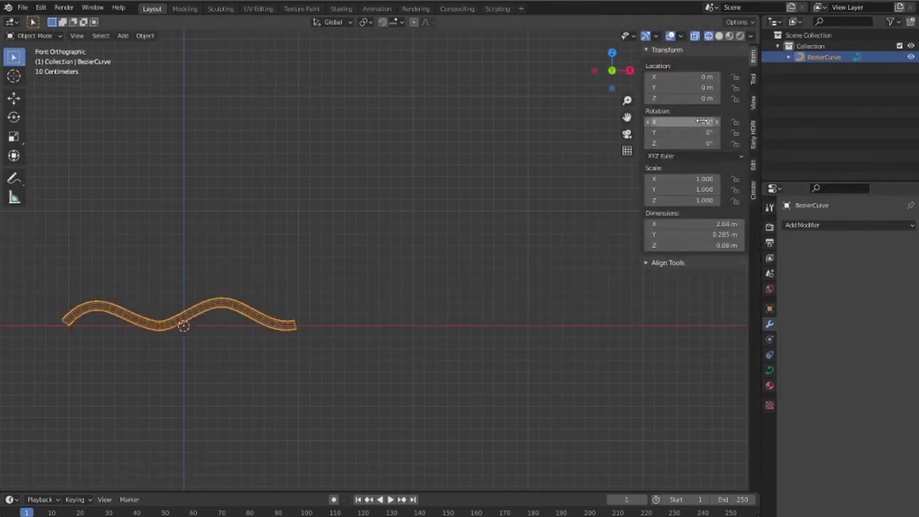
left_click(145, 35)
left_click(299, 128)
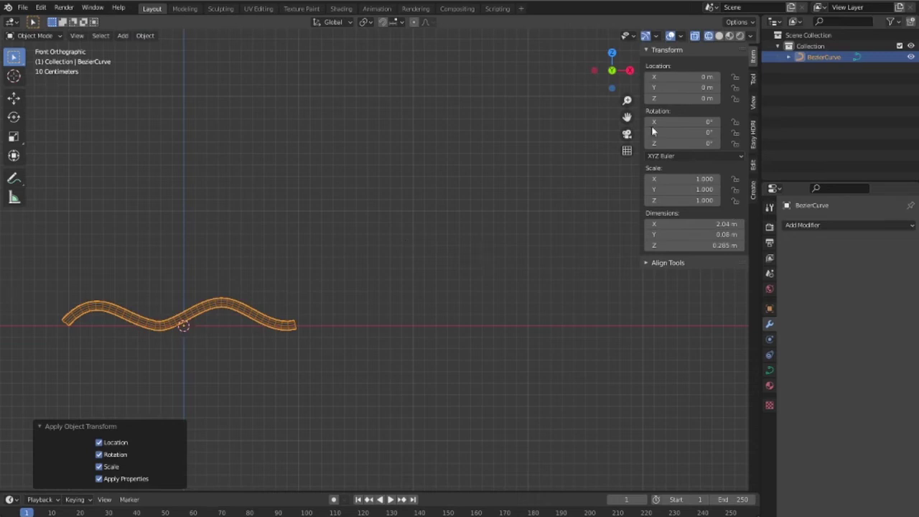
left_click(541, 136)
left_click(147, 35)
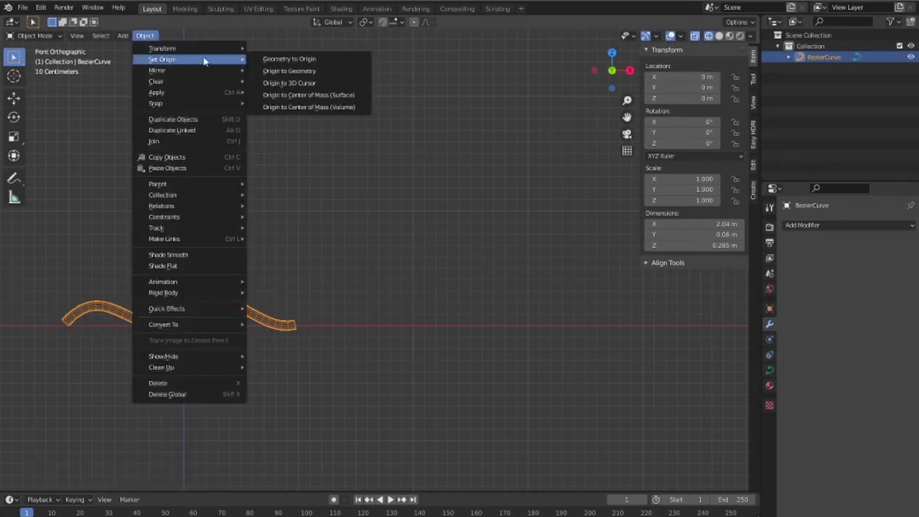
left_click(311, 75)
left_click(147, 36)
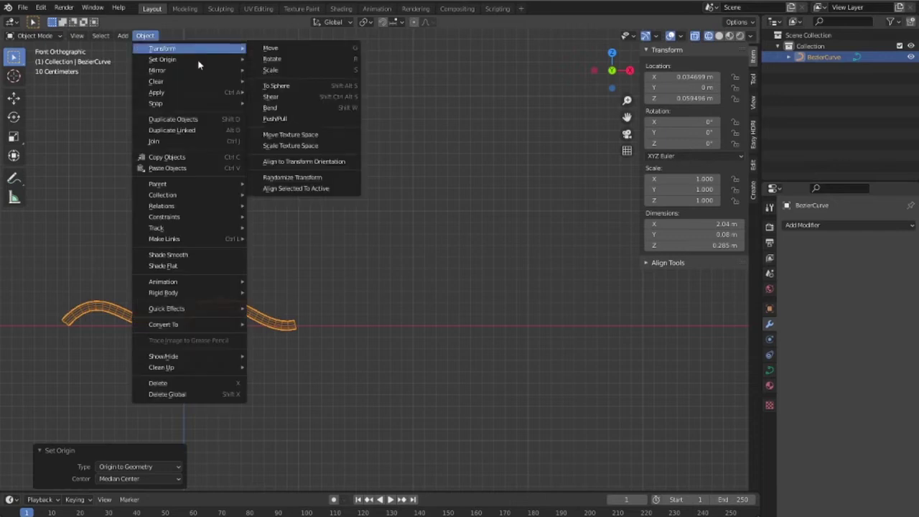
left_click(323, 64)
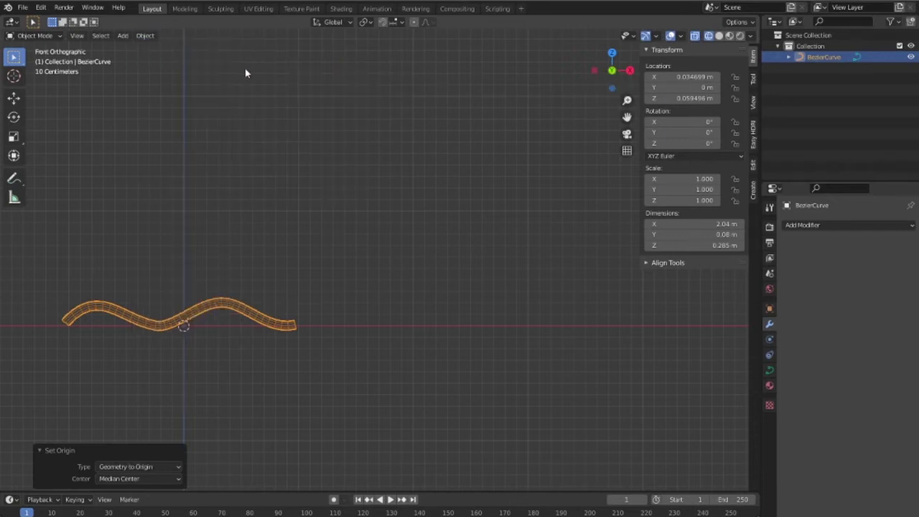
left_click(145, 35)
left_click(337, 95)
Add an Array modifier to the curve and reset its origin.
left_click(805, 227)
left_click(718, 267)
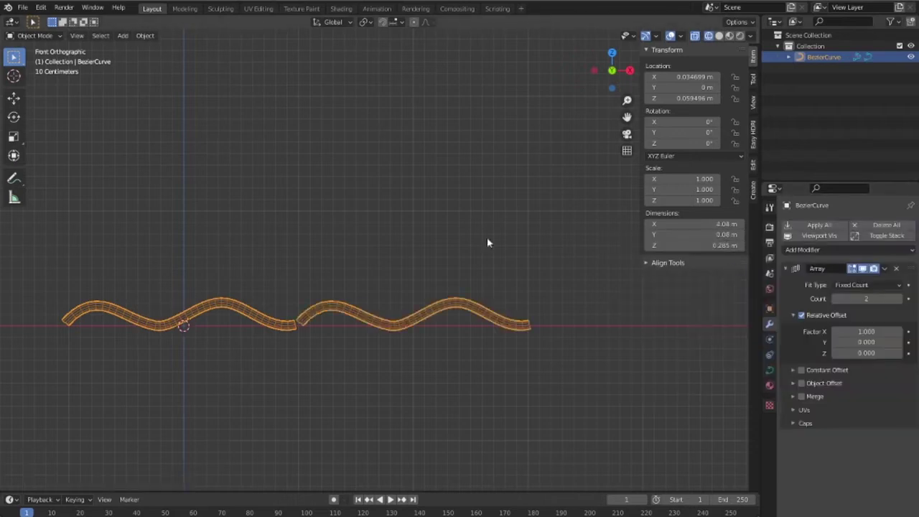
left_click(145, 35)
left_click(294, 96)
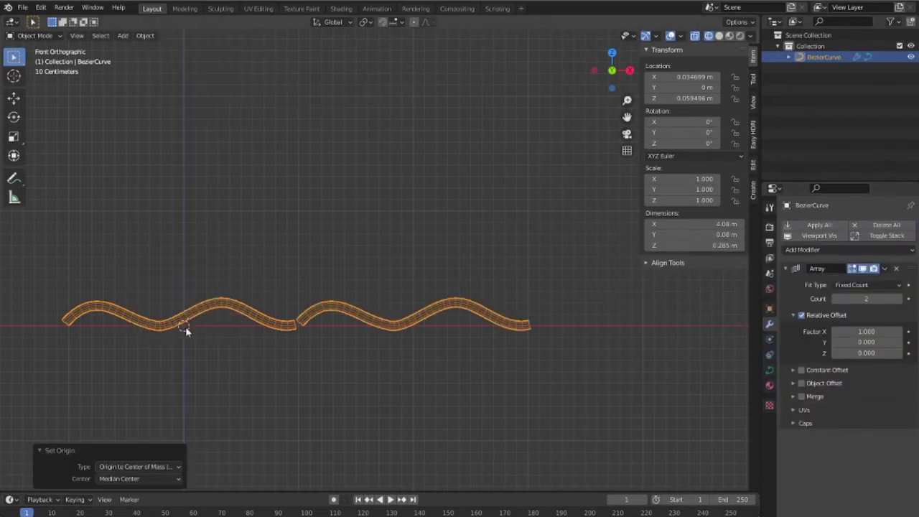
left_click(145, 35)
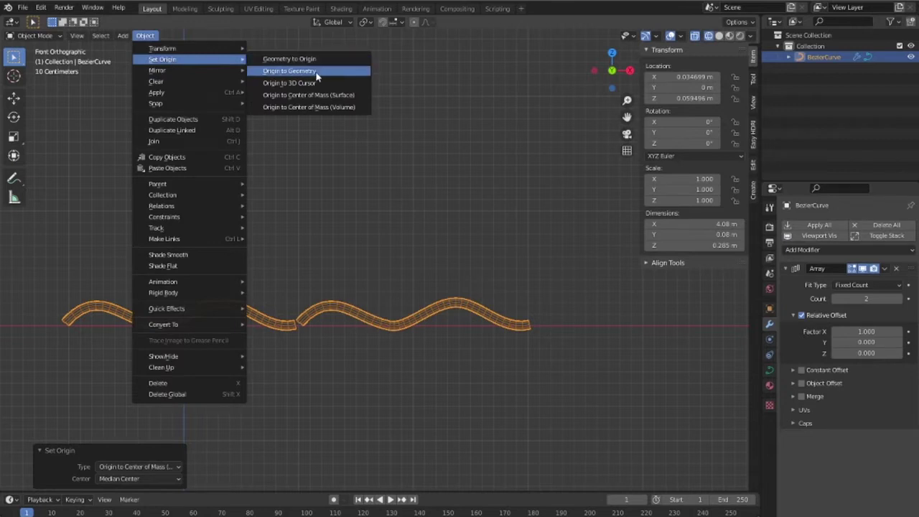
left_click(329, 84)
In Edit Mode, shift one of the arrayed curve's control points to the left.
middle_click_drag(416, 366, 571, 369, "shift")
scroll(610, 349, "down", 1)
scroll(610, 349, "down", 2)
scroll(270, 345, "up", 6)
key("Tab")
scroll(485, 403, "down", 2)
left_click(451, 324)
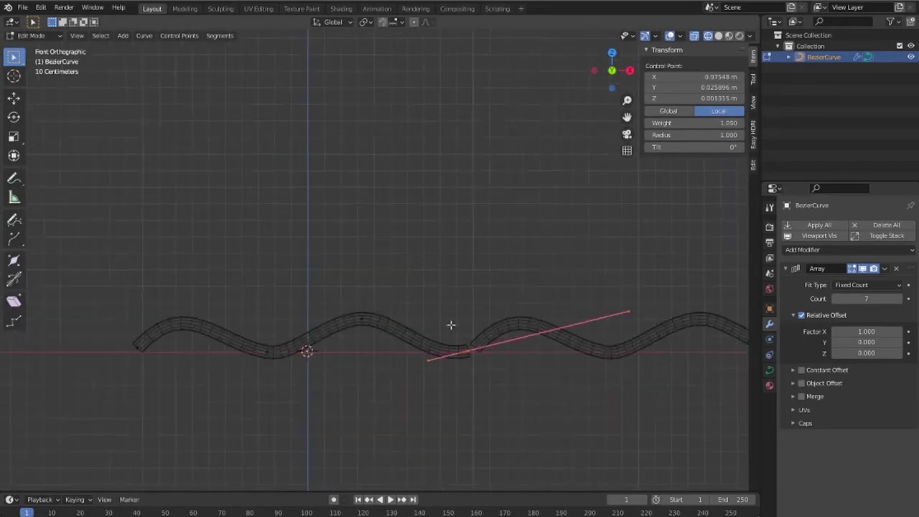
key("g")
left_click(578, 374)
Reposition the lower handle of the curve's left end point.
left_click(248, 393)
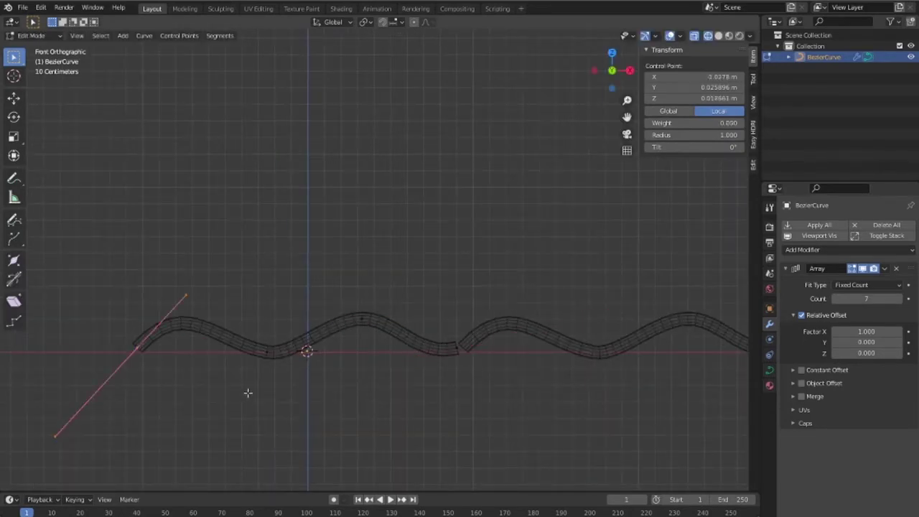
left_click(55, 435)
key("g")
left_click(193, 451)
left_click(187, 297)
Reshape the curve's upper handle, middle control point and neighbouring handles for a seamless wave.
key("g")
left_click(241, 314)
left_click(142, 349)
key("g")
left_click(158, 357)
key("g")
left_click(369, 343)
key("g")
left_click(360, 339)
key("g")
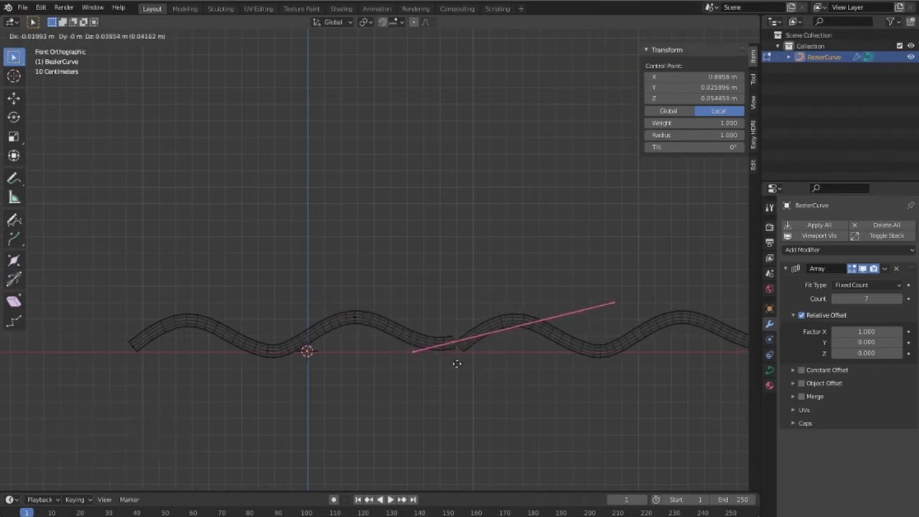
left_click(465, 371)
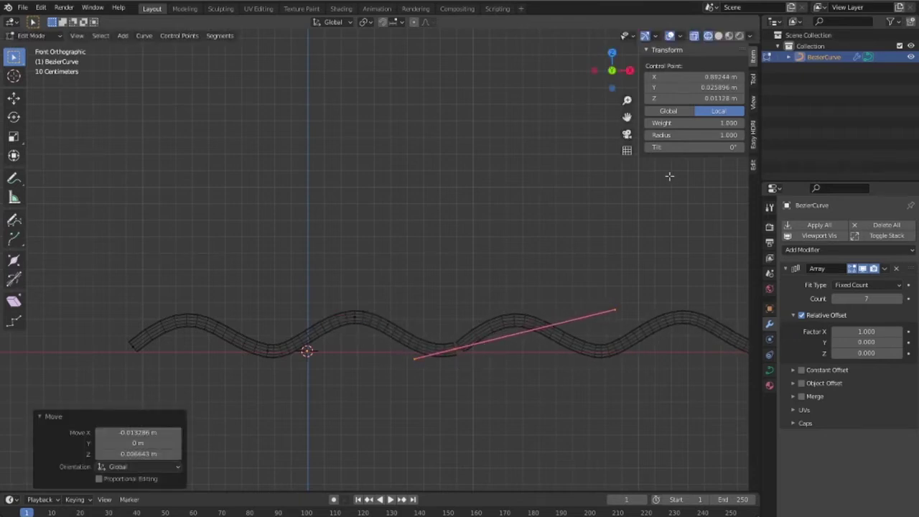
left_click_drag(721, 76, 725, 76)
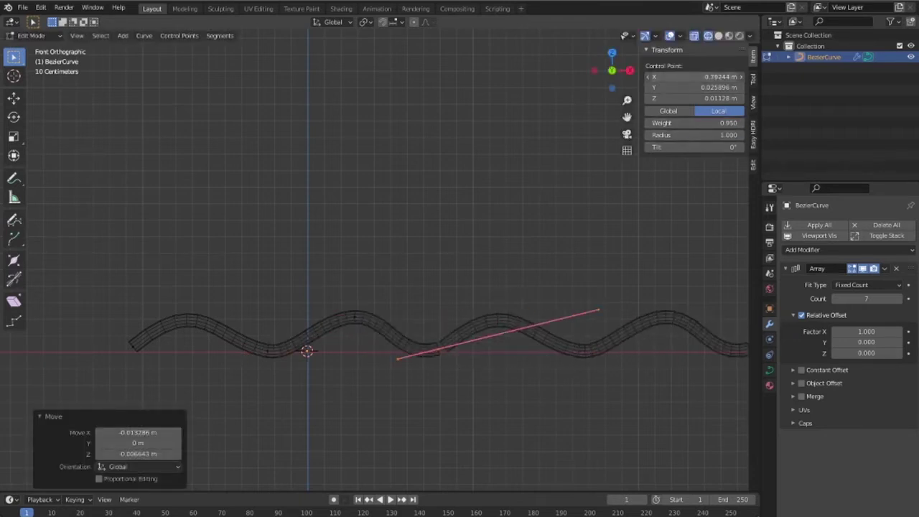
In Object Mode, set Array Factor X to 0.991, use solid shading, and tick Merge.
key("Tab")
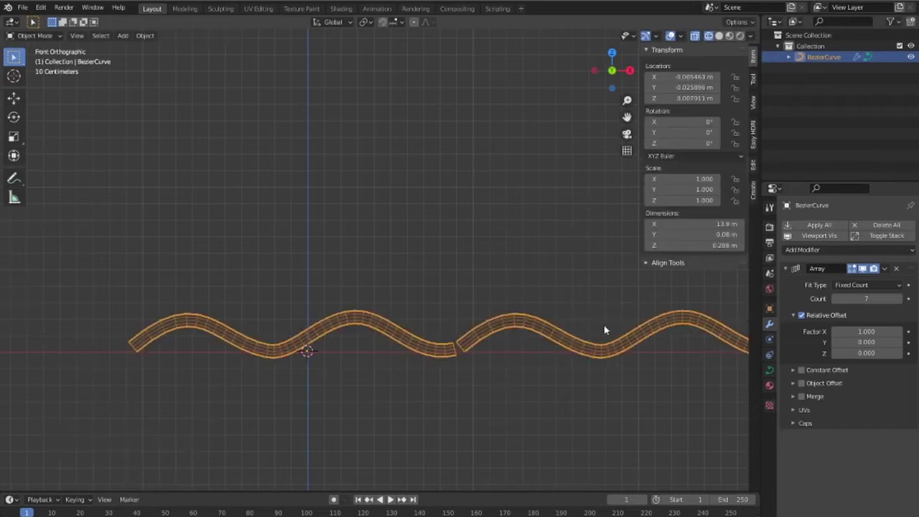
left_click(835, 332)
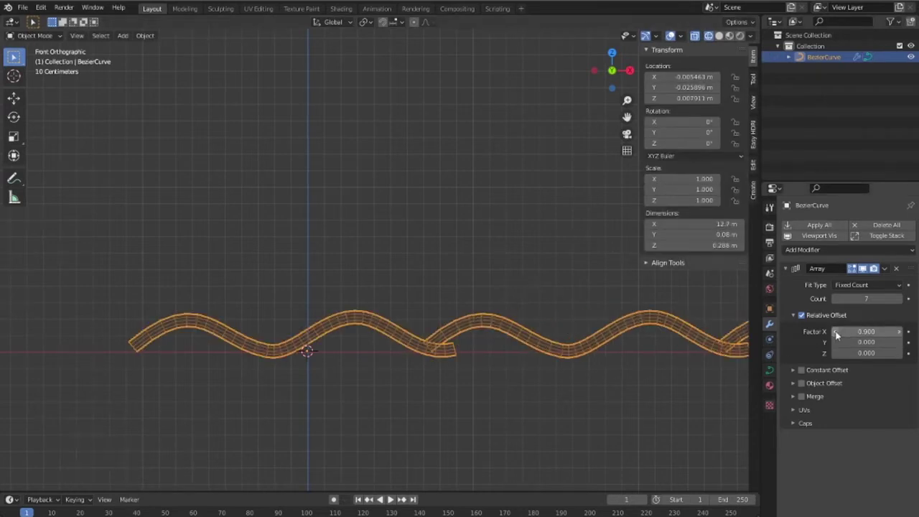
type("0.991")
key("Return")
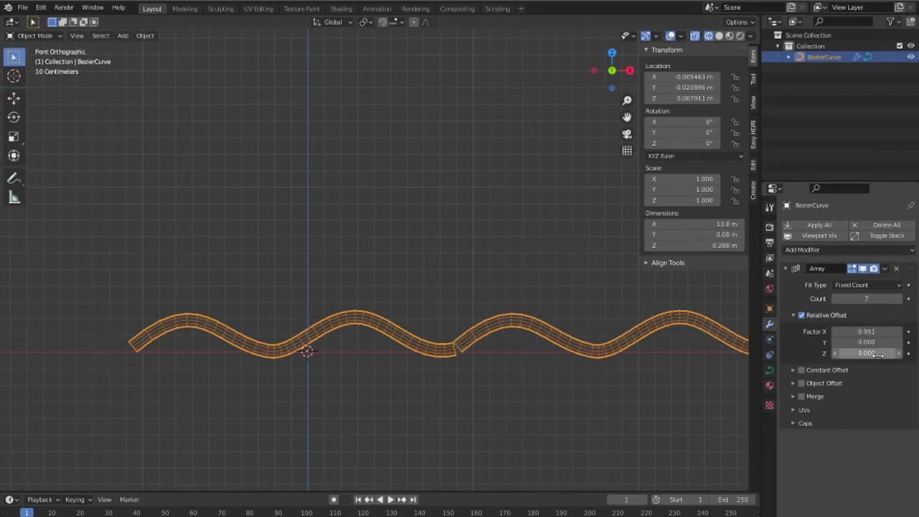
middle_click_drag(577, 408, 566, 374)
key("shift+z")
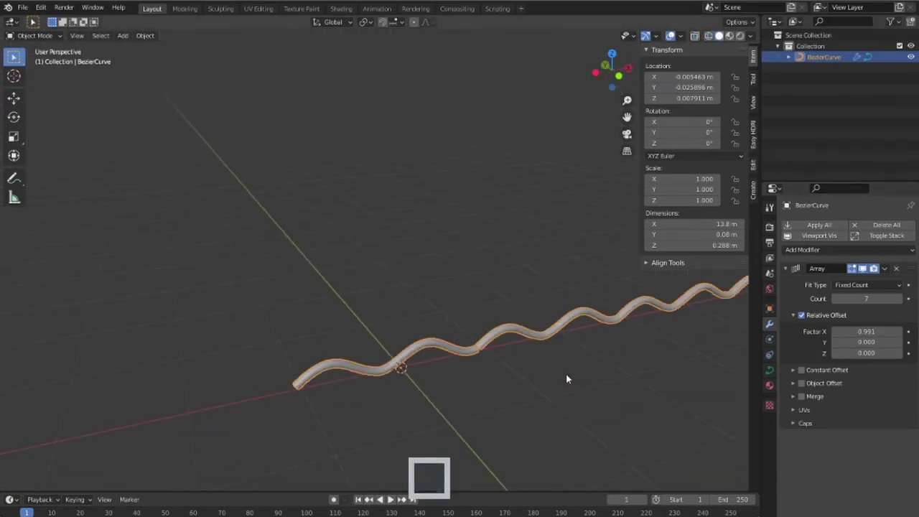
middle_click_drag(624, 388, 606, 376)
left_click(802, 370)
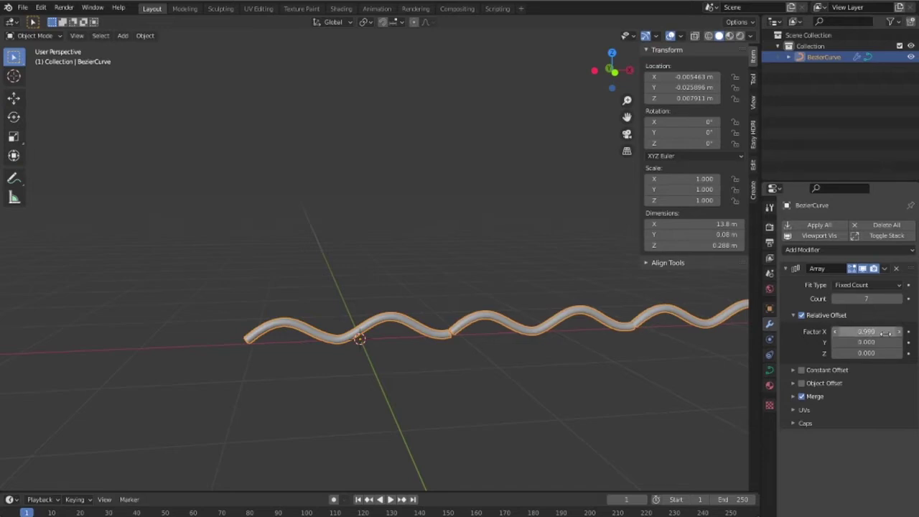
Fine-tune Array Factor X between 1.050 and 0.890, settling on 0.990.
left_click_drag(887, 333, 902, 338)
left_click_drag(841, 331, 836, 334)
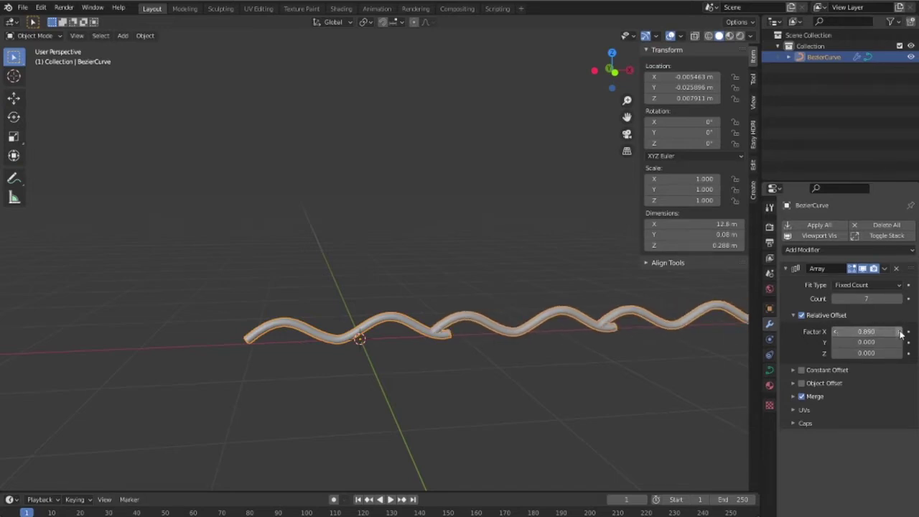
left_click(902, 333)
middle_click_drag(523, 387, 396, 324)
scroll(417, 363, "up", 3)
scroll(481, 350, "down", 4)
middle_click_drag(486, 363, 833, 310)
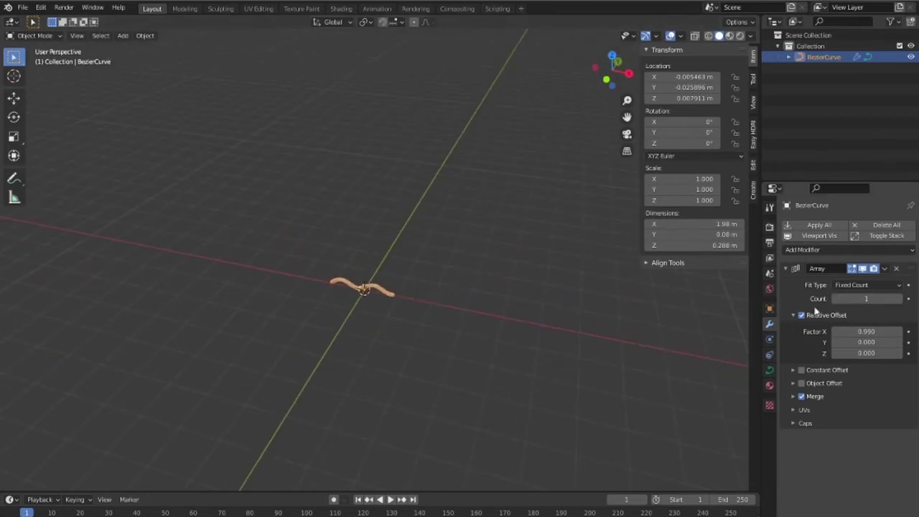
scroll(437, 295, "up", 3)
Raise the Array count to 3 and reselect the curve in front view.
left_click(899, 299)
middle_click_drag(585, 341, 814, 357)
left_click(906, 299)
key("Tab")
key("Tab")
left_click(499, 366)
middle_click_drag(499, 365, 458, 382)
left_click(478, 372)
key("KP_1")
Duplicate the curve twice into adjacent rows and delete the original.
key("shift+d")
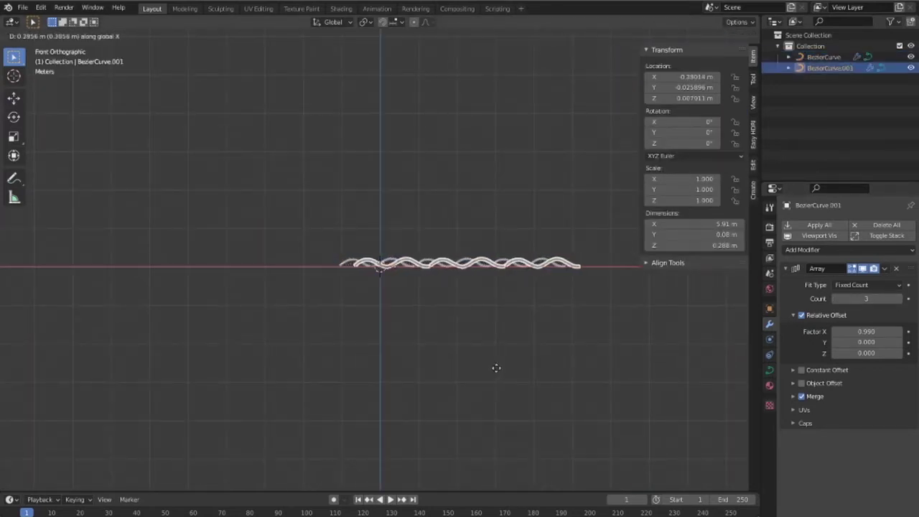
left_click(464, 367)
mouse_move(464, 367)
middle_mouse_down()
mouse_move(455, 414)
mouse_move(420, 409)
middle_mouse_up()
key("KP_7")
key("shift+d")
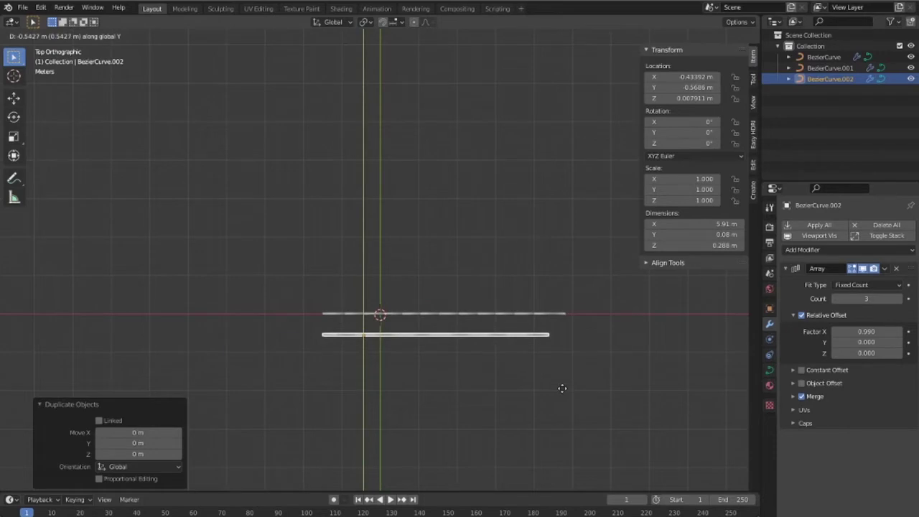
left_click(562, 388)
middle_click_drag(563, 388, 600, 316)
left_click(406, 308)
key("Delete")
middle_click_drag(405, 307, 500, 323)
scroll(500, 323, "up", 3)
Duplicate the pair of curves into a new row pair below.
key("a")
key("KP_7")
middle_click_drag(446, 345, 431, 203, "shift")
key("shift+d")
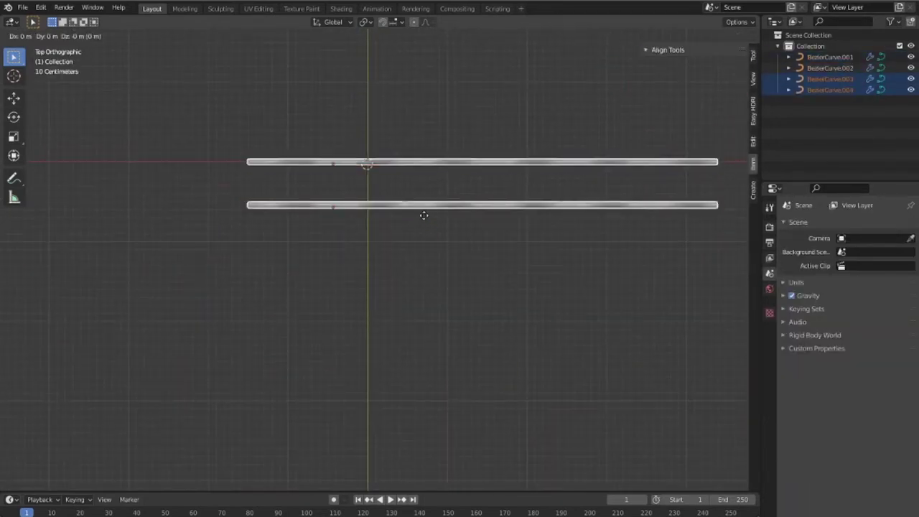
left_click(426, 283)
middle_click_drag(426, 287, 545, 273)
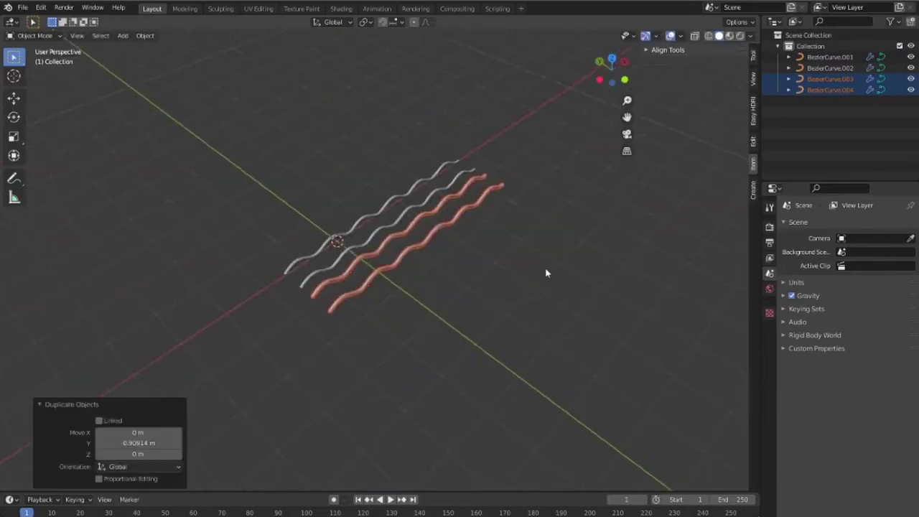
key("shift+r")
key("shift+r")
key("shift+r")
key("shift+r")
scroll(550, 294, "down", 2)
key("ctrl+z")
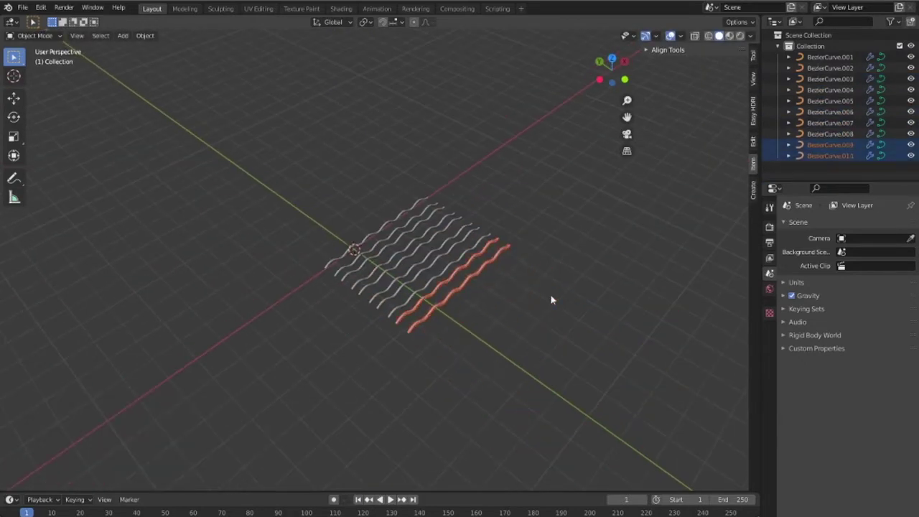
Copy the two lowest curves along Y to add more rows, then select all curves.
key("alt+a")
middle_click_drag(550, 300, 466, 279)
key("KP_7")
left_click_drag(517, 378, 326, 322)
scroll(541, 434, "up", 3)
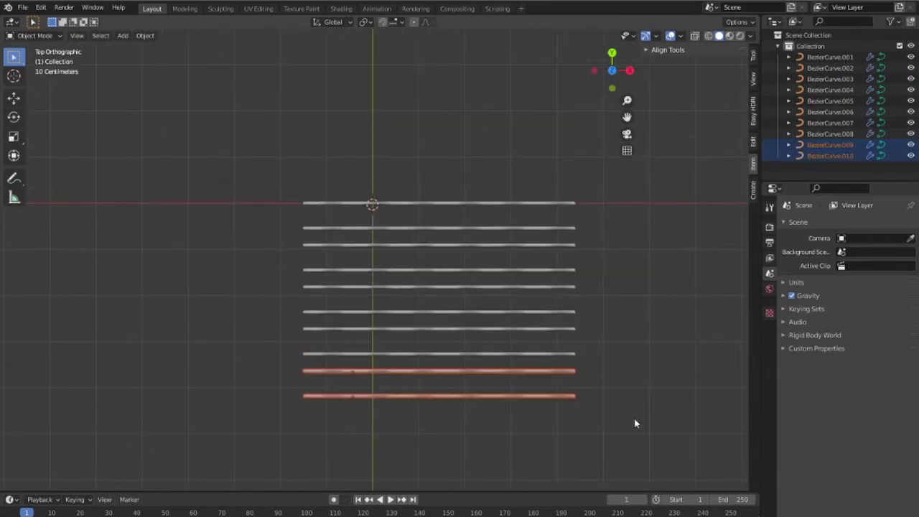
key("shift+d")
key("y")
left_click(634, 471)
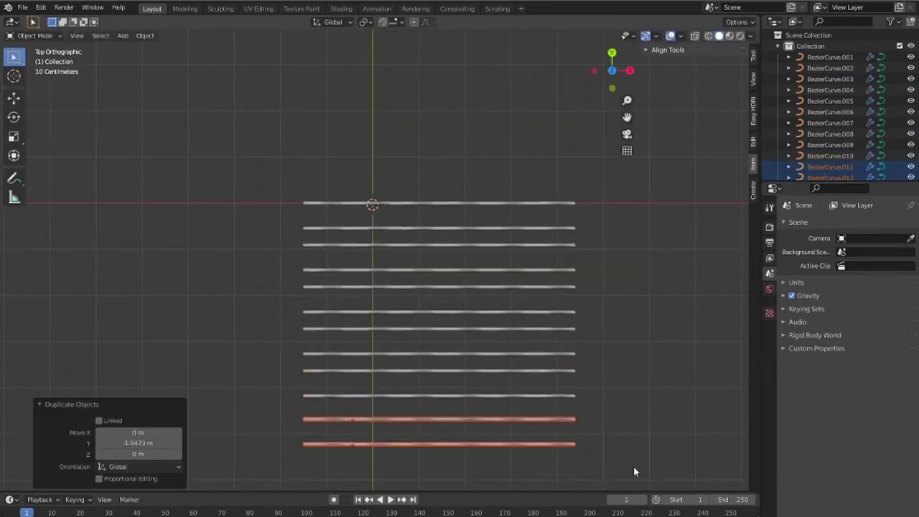
scroll(624, 424, "down", 2)
left_click_drag(511, 436, 470, 211)
Rotate the selected curves 90° about Z and lay them across the rows.
key("g")
key("r")
key("z")
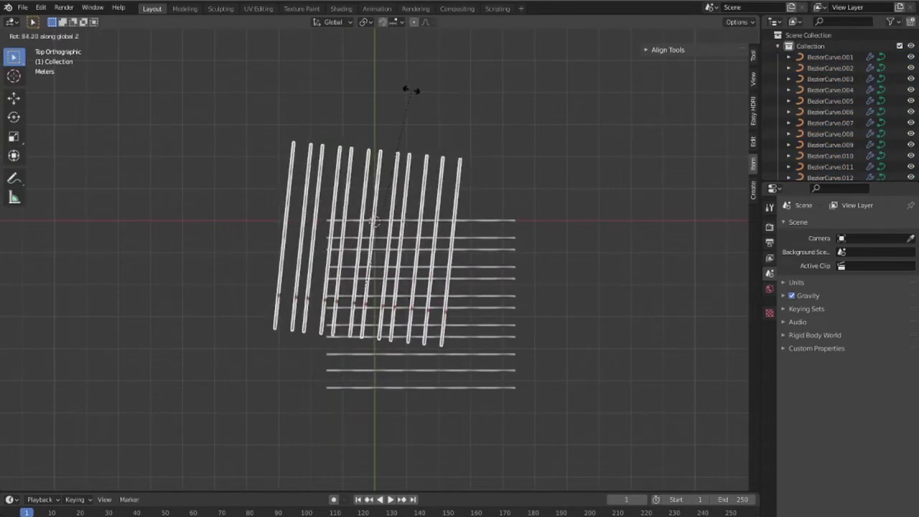
type("90")
key("Return")
key("g")
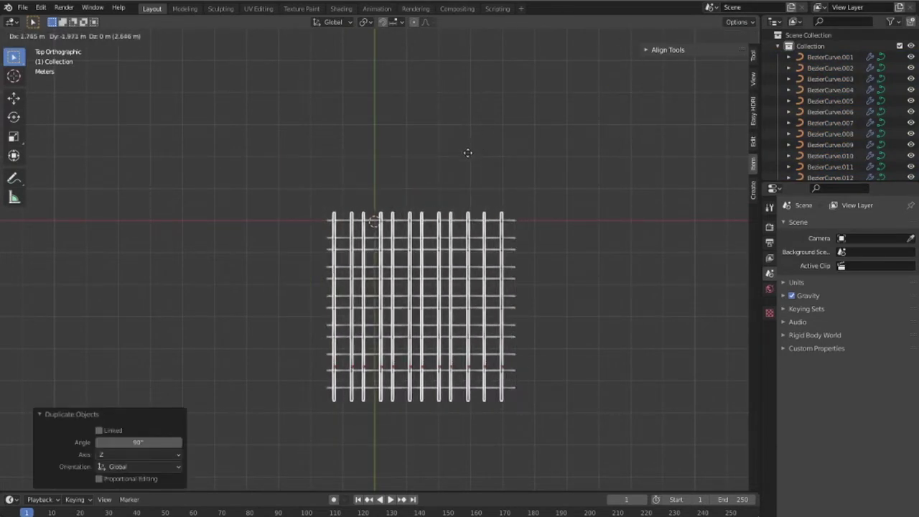
left_click(467, 152)
Nudge the crosswise curves along X to line up the weave.
middle_click_drag(546, 423, 425, 275)
scroll(425, 274, "up", 3)
scroll(486, 285, "up", 3)
middle_click_drag(487, 285, 425, 237)
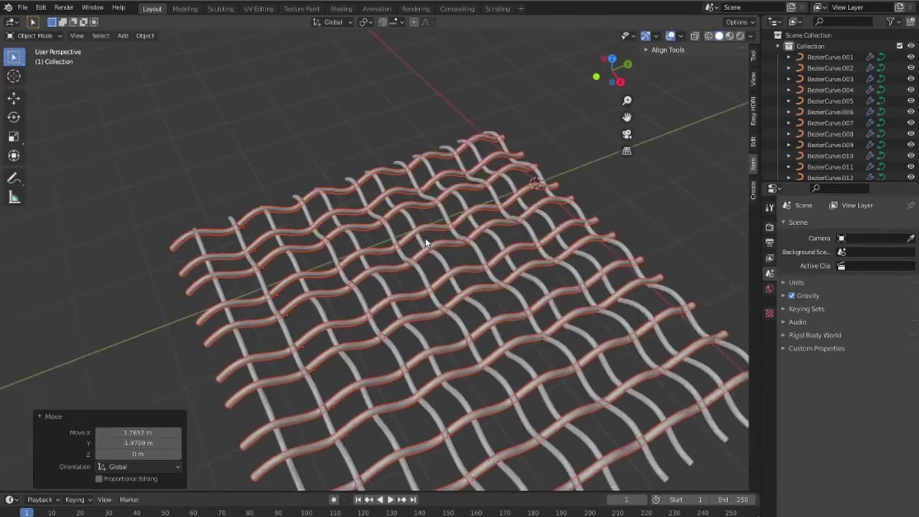
scroll(431, 258, "up", 4)
key("g")
key("x")
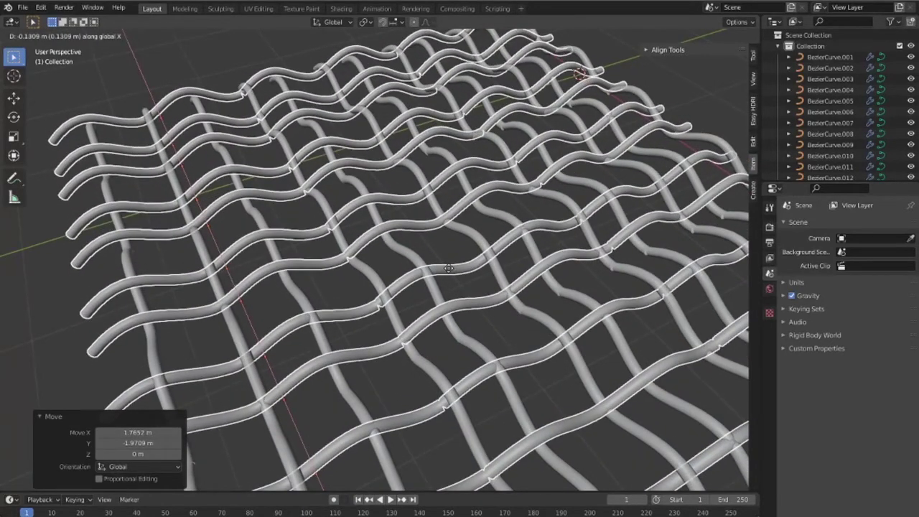
left_click(448, 268)
Shift the crosswise curves slightly along Y and Z so the layers interlock.
key("g")
key("y")
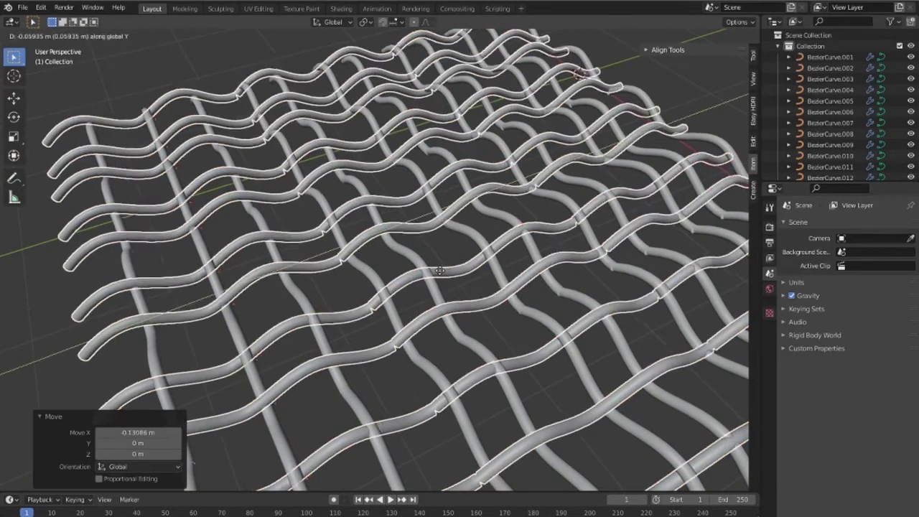
left_click(385, 257)
middle_click_drag(432, 327, 399, 273)
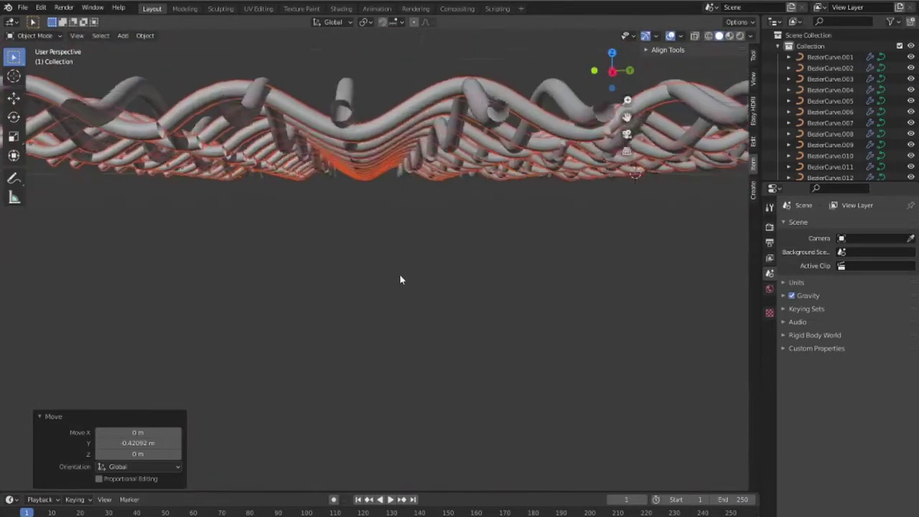
key("g")
key("z")
left_click(404, 283)
Make a final Y adjustment to the curves and select one middle curve.
key("g")
key("y")
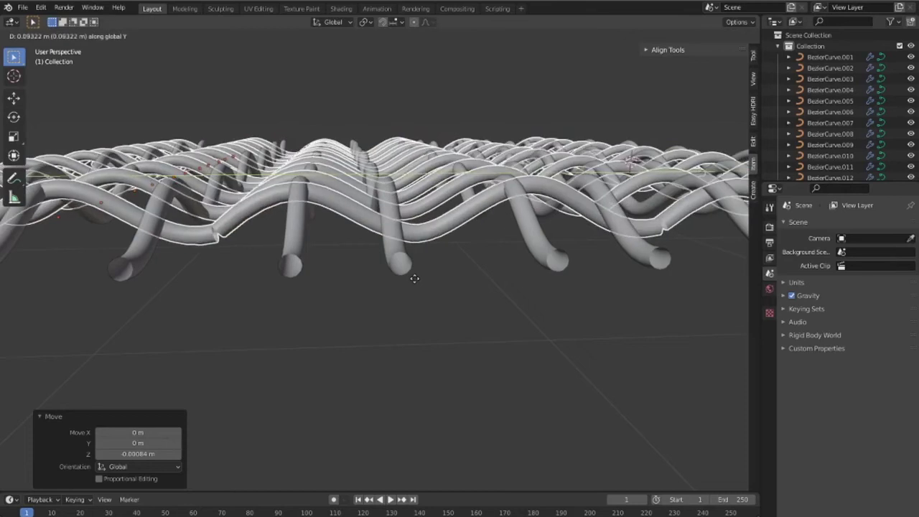
left_click(414, 279)
mouse_move(488, 363)
middle_mouse_down()
mouse_move(502, 396)
mouse_move(468, 334)
mouse_move(526, 292)
middle_mouse_up()
scroll(503, 396, "down", 3)
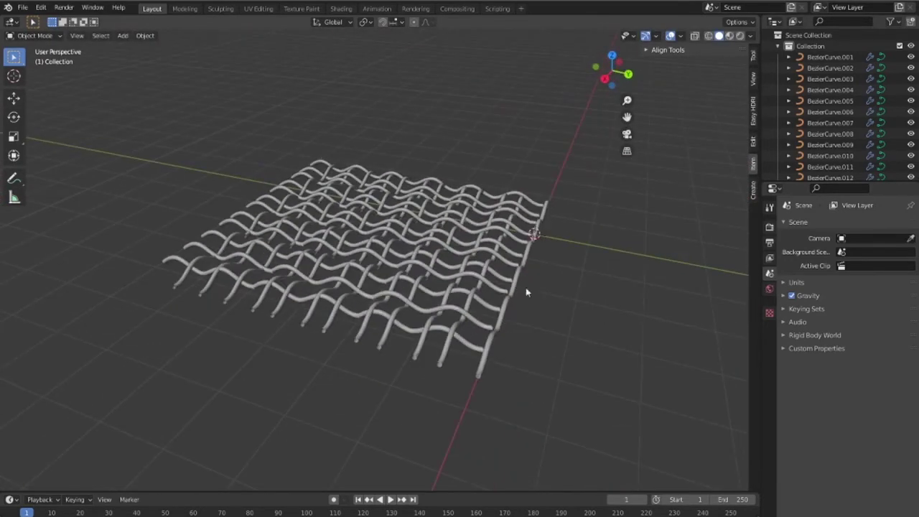
left_click(486, 267)
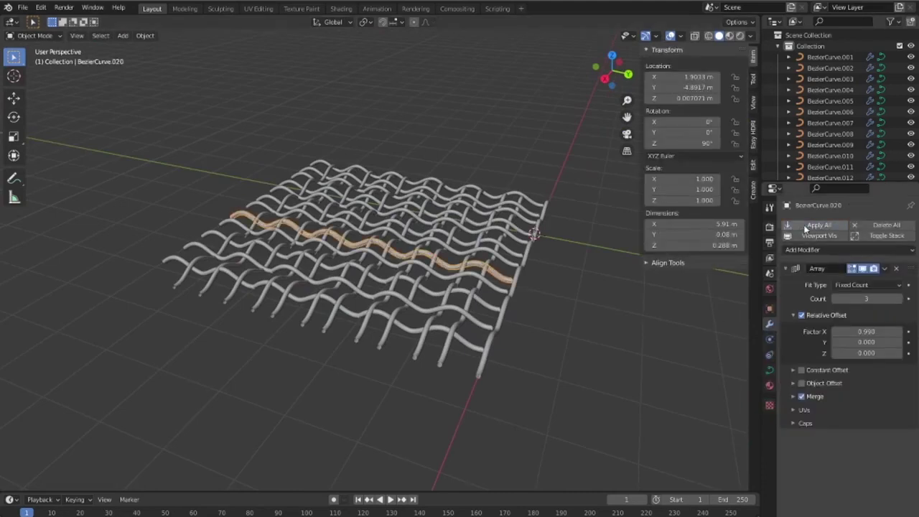
Convert all the woven curves to mesh and join them into one object.
key("a")
left_click(527, 286)
left_click(501, 253)
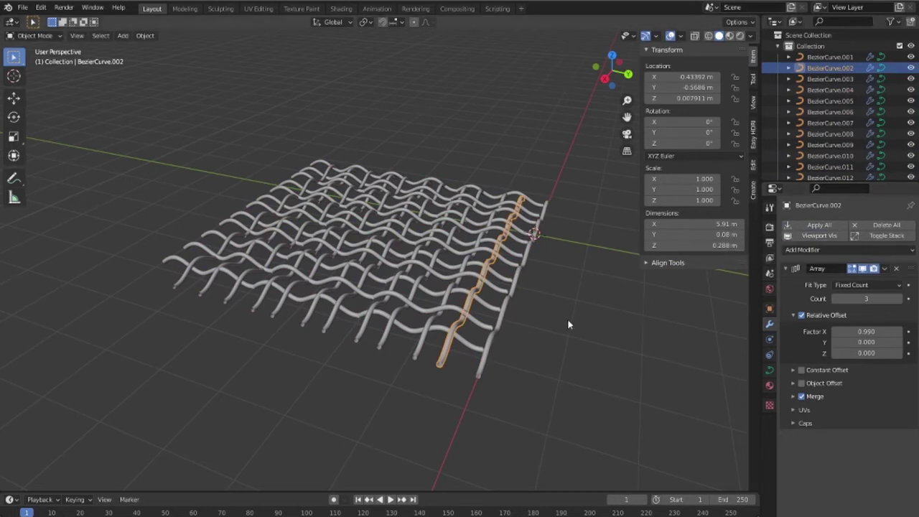
right_click(460, 253)
key("Escape")
key("a")
right_click(413, 212)
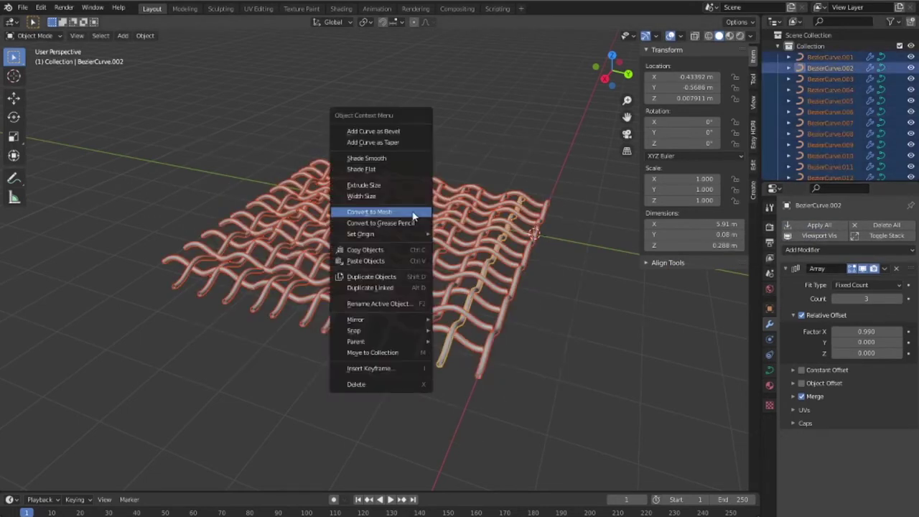
left_click(413, 213)
left_click(526, 320)
key("alt+a")
key("a")
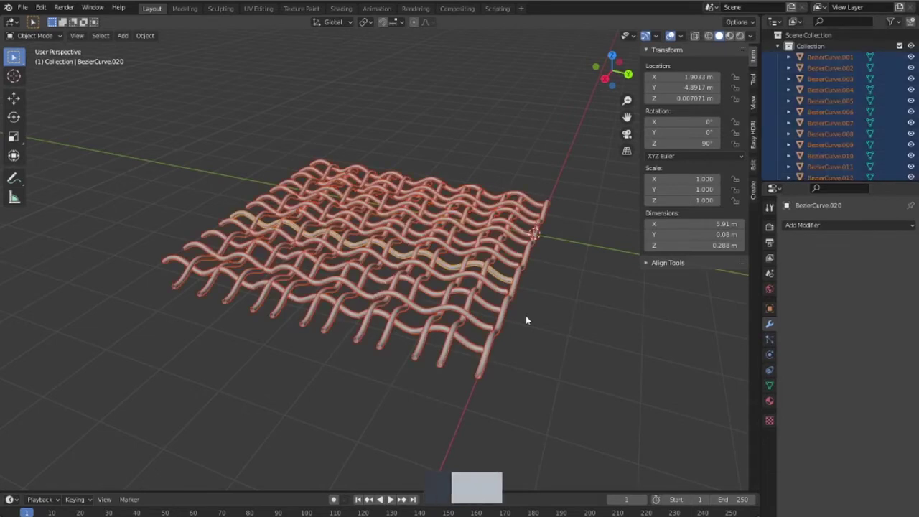
key("ctrl+j")
Add a first Array modifier repeating the woven patch along X.
middle_click_drag(526, 316, 518, 291)
key("KP_7")
scroll(570, 318, "down", 1)
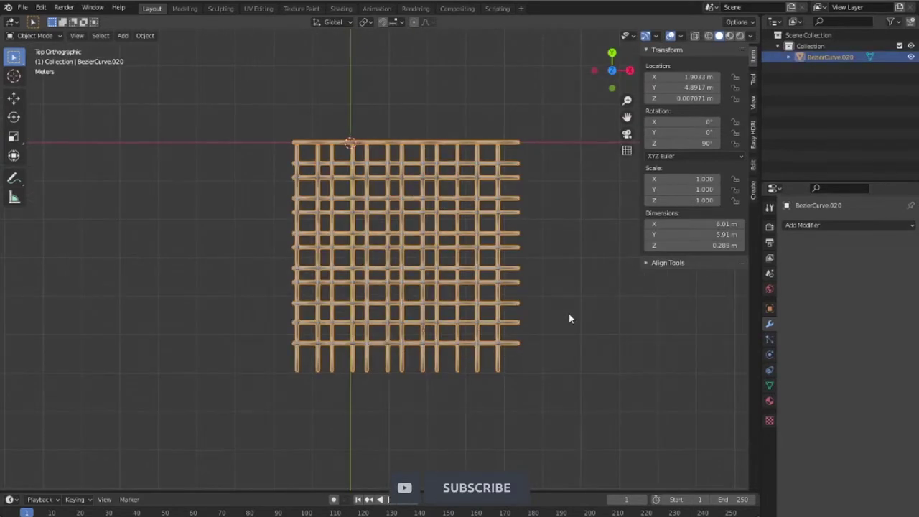
key("ctrl+shift+a")
left_click(708, 260)
scroll(626, 316, "down", 3)
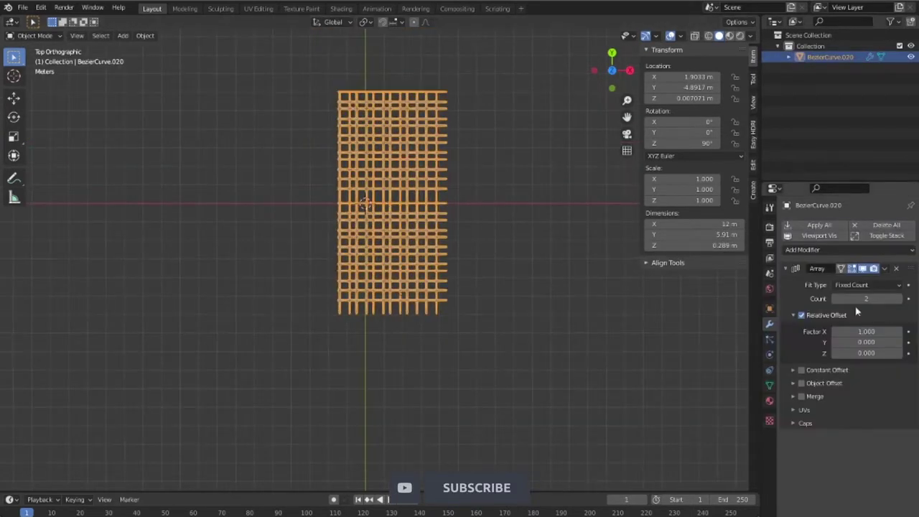
left_click_drag(858, 299, 887, 298)
scroll(507, 352, "up", 1)
left_click(786, 268)
Add a second Array modifier along Y and set both array counts to 5.
left_click(802, 249)
left_click(711, 283)
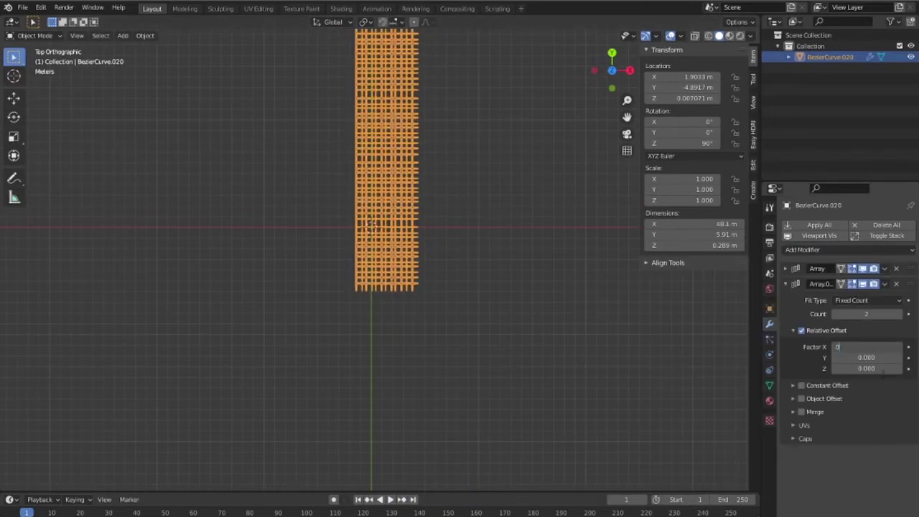
key("Tab")
type("1")
key("Return")
left_click_drag(866, 314, 890, 314)
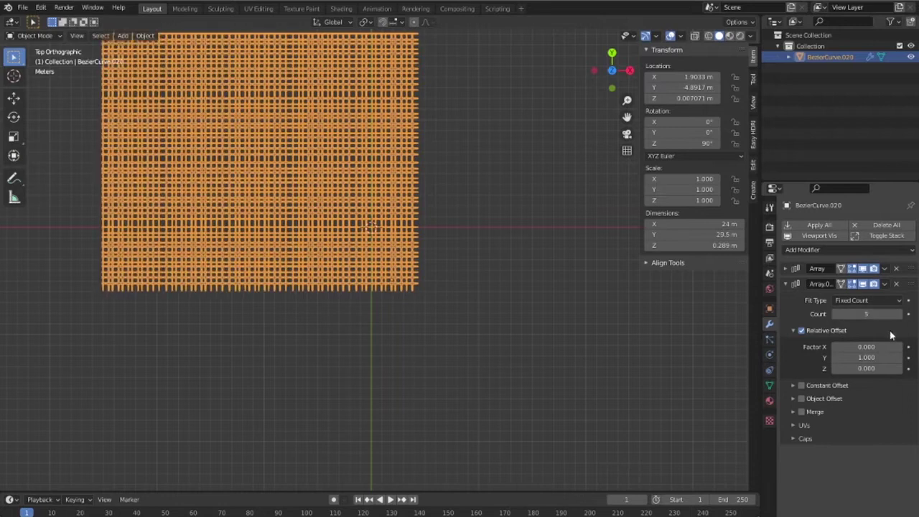
scroll(536, 385, "down", 2)
left_click(786, 268)
left_click(899, 298)
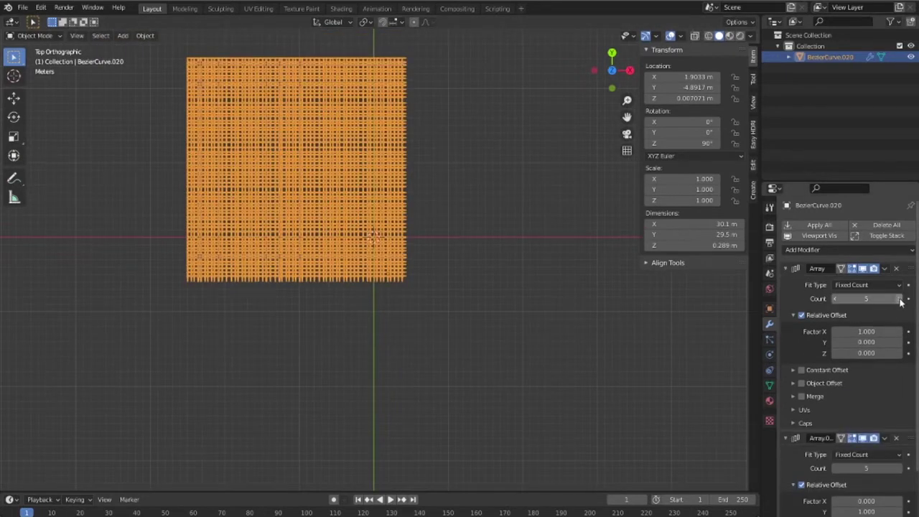
Apply all Array modifiers, producing a roughly 30 × 29.5 m wire sheet.
middle_click_drag(402, 302, 472, 254)
scroll(390, 294, "up", 3)
scroll(414, 366, "up", 2)
mouse_move(414, 365)
middle_mouse_down()
mouse_move(434, 372)
mouse_move(482, 277)
mouse_move(704, 322)
middle_mouse_up()
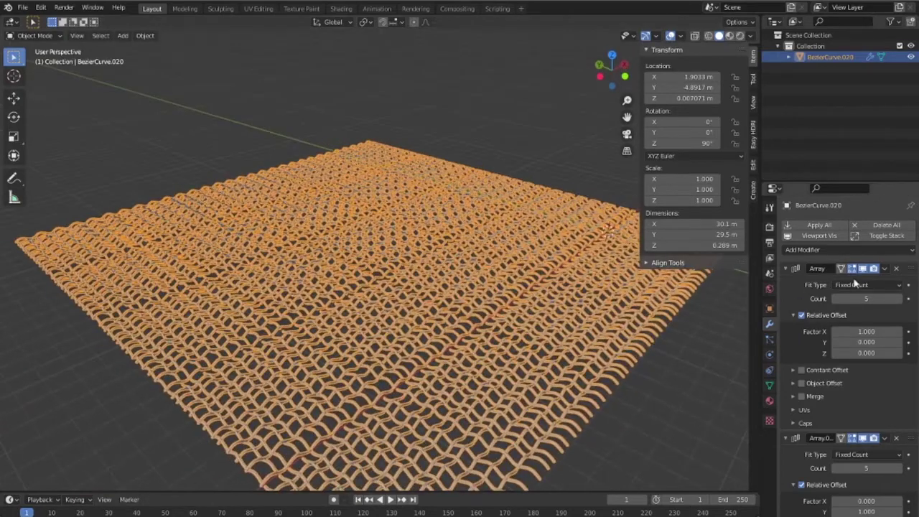
left_click(813, 229)
left_click(672, 402)
scroll(594, 392, "down", 2)
mouse_move(594, 392)
middle_mouse_down()
mouse_move(582, 377)
mouse_move(593, 421)
mouse_move(481, 349)
mouse_move(550, 356)
mouse_move(542, 369)
middle_mouse_up()
Add a cylinder scaled to match the grid and centred over it in top view.
key("KP_7")
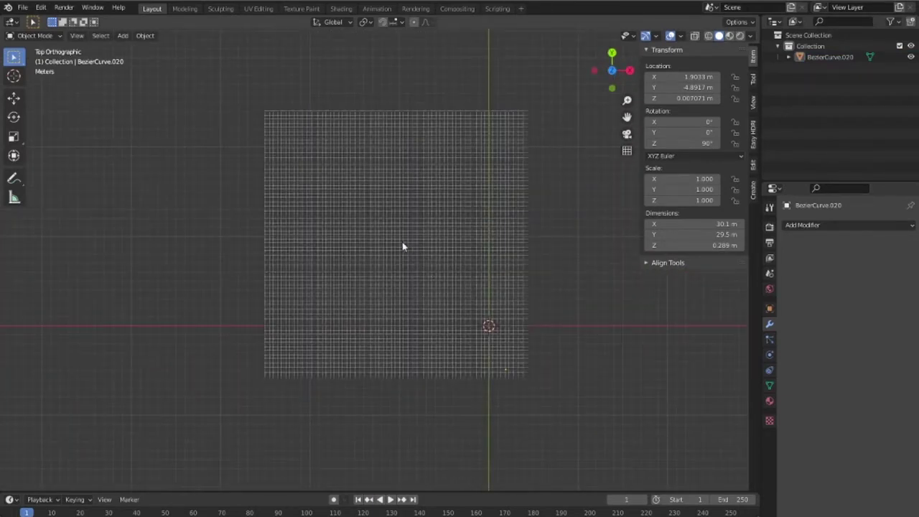
key("shift+a")
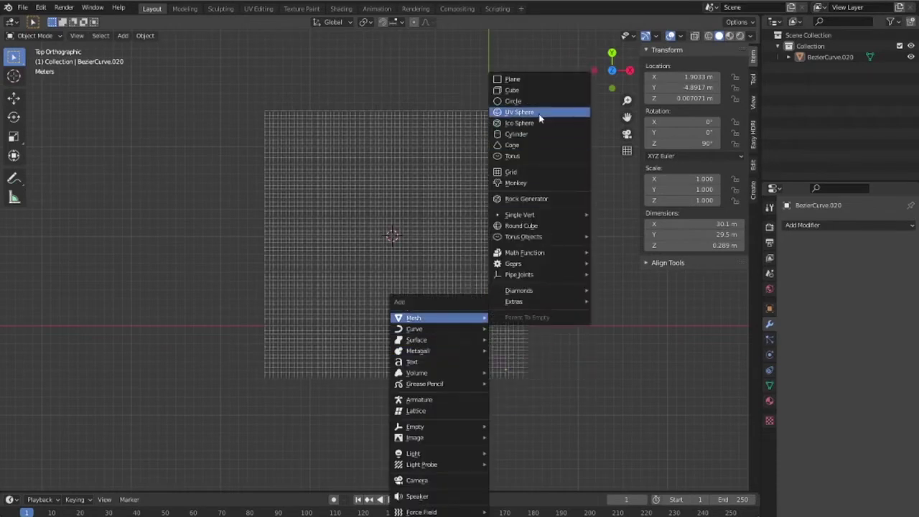
left_click(540, 135)
key("s")
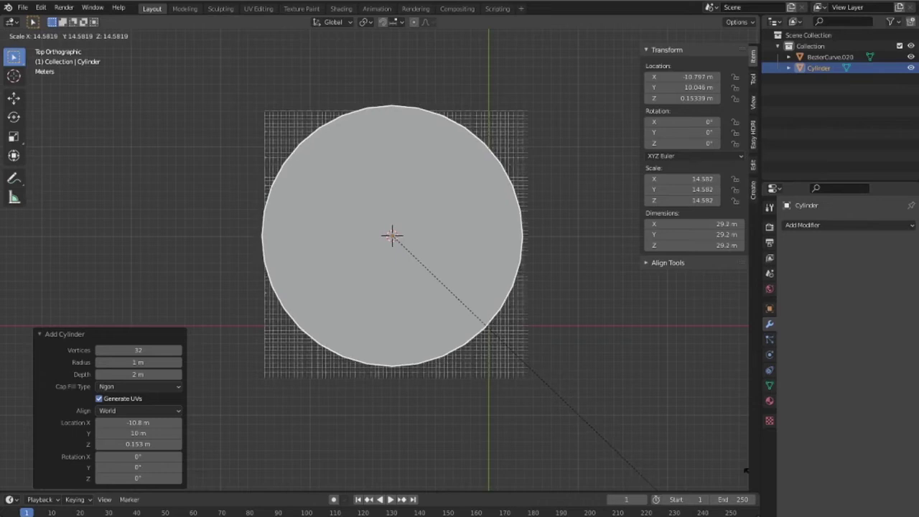
left_click(650, 485)
key("shift+z")
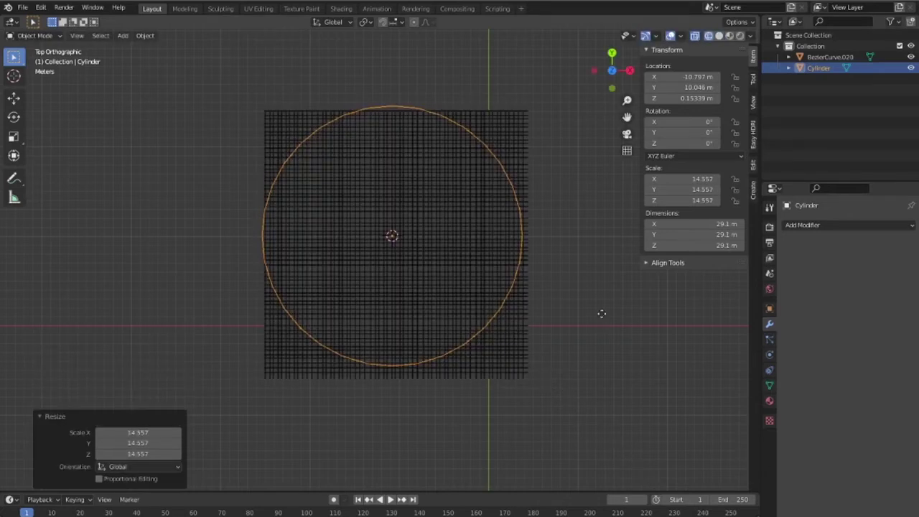
key("g")
left_click(605, 320)
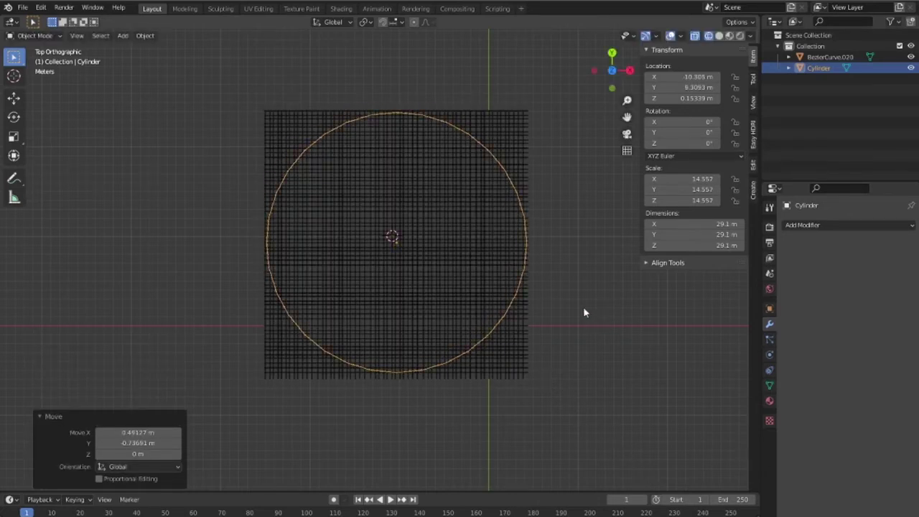
Try flattening the cylinder with scale Z 0, then undo it.
middle_click_drag(584, 307, 565, 177)
scroll(566, 177, "down", 3)
key("z")
left_click(632, 176)
type("sz0")
left_click(529, 245)
middle_click_drag(529, 245, 512, 373)
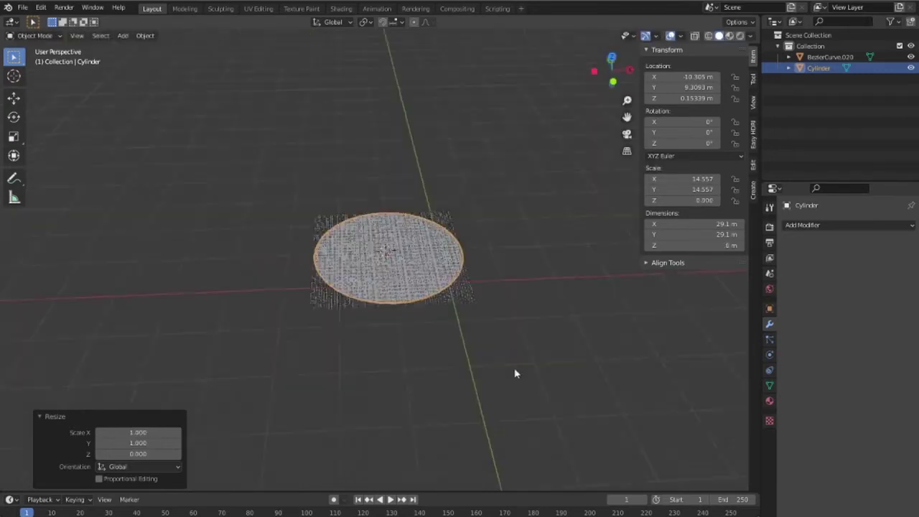
scroll(491, 347, "up", 5)
scroll(492, 346, "up", 1)
key("ctrl+z")
scroll(491, 345, "down", 3)
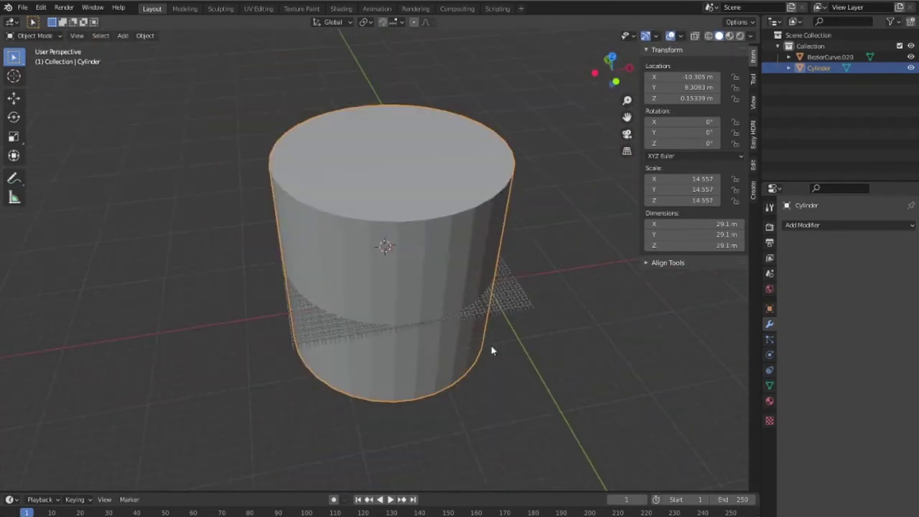
Delete the cylinder's bottom vertices, leaving only the top cap disc.
key("Tab")
key("KP_1")
left_click_drag(482, 370, 288, 286)
key("x")
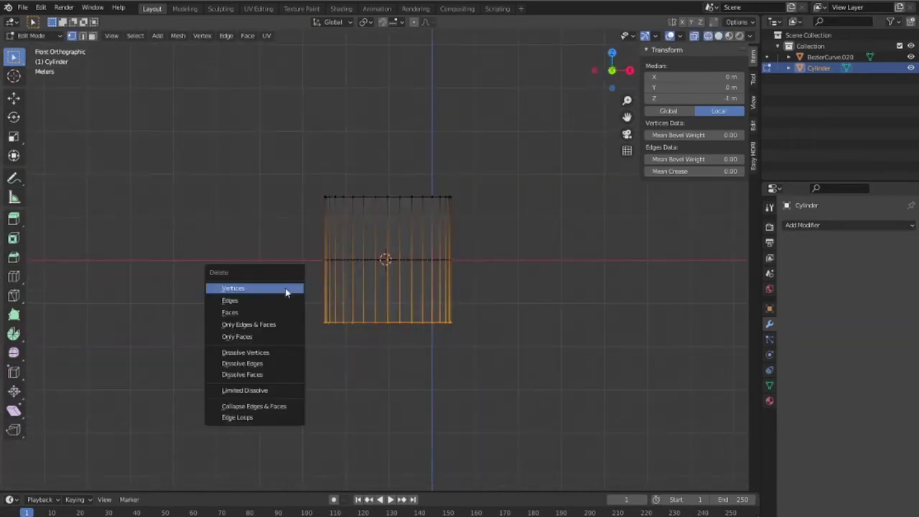
left_click(287, 290)
key("Tab")
middle_click_drag(408, 347, 451, 366)
key("KP_1")
Lower the disc along Z until it sits level with the wire grid.
key("g")
key("z")
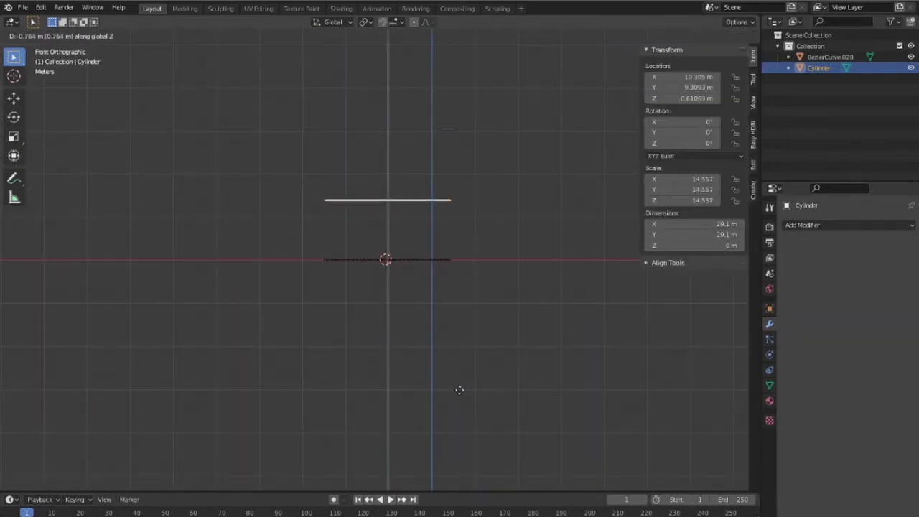
left_click(460, 426)
scroll(396, 306, "up", 4)
key("g")
key("z")
left_click(402, 304)
middle_click_drag(402, 304, 478, 343)
scroll(478, 344, "down", 4)
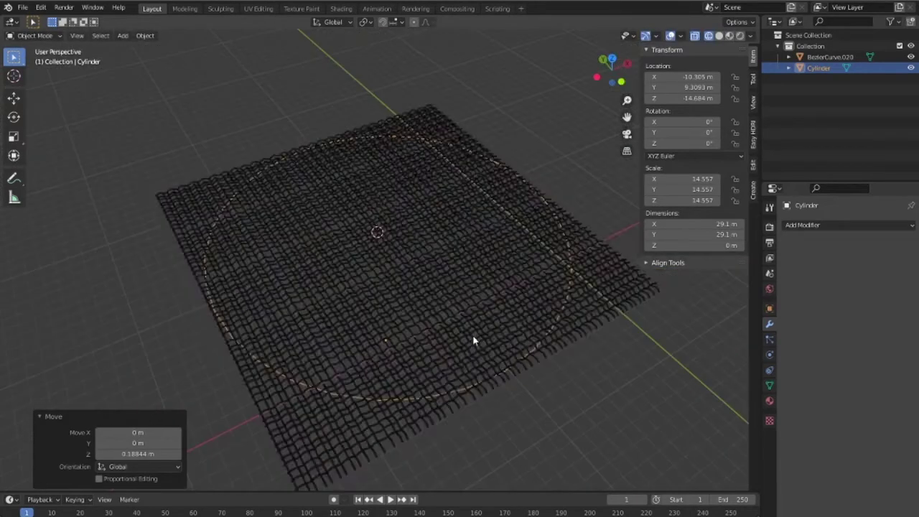
Inset the disc's face twice, ending with a 0.2737 m inset.
key("Tab")
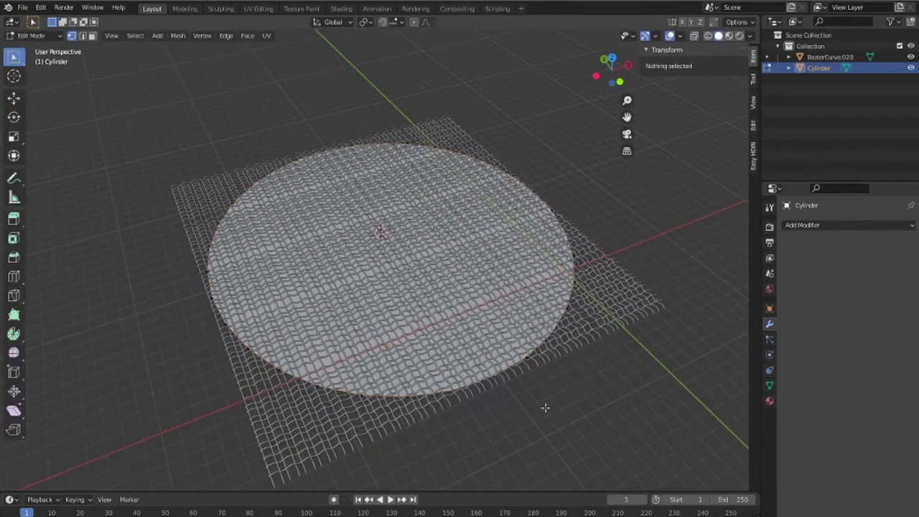
key("a")
key("i")
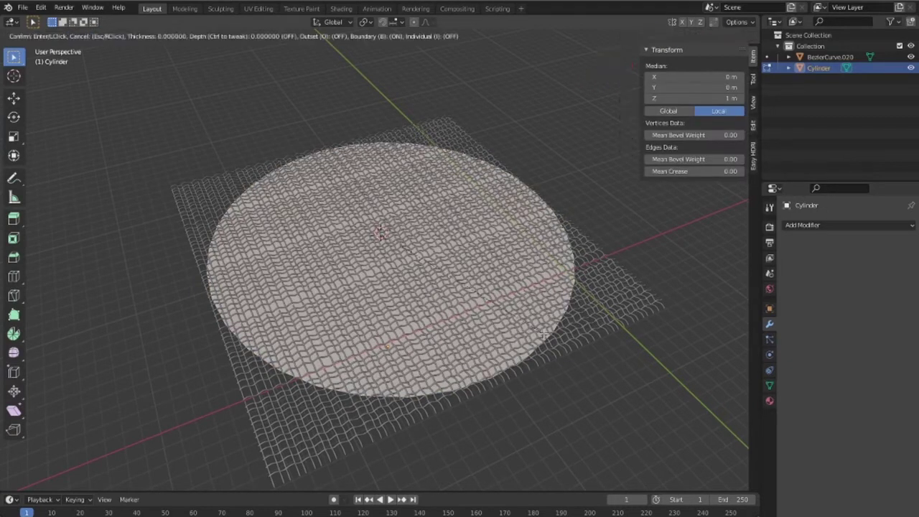
left_click(522, 318)
key("i")
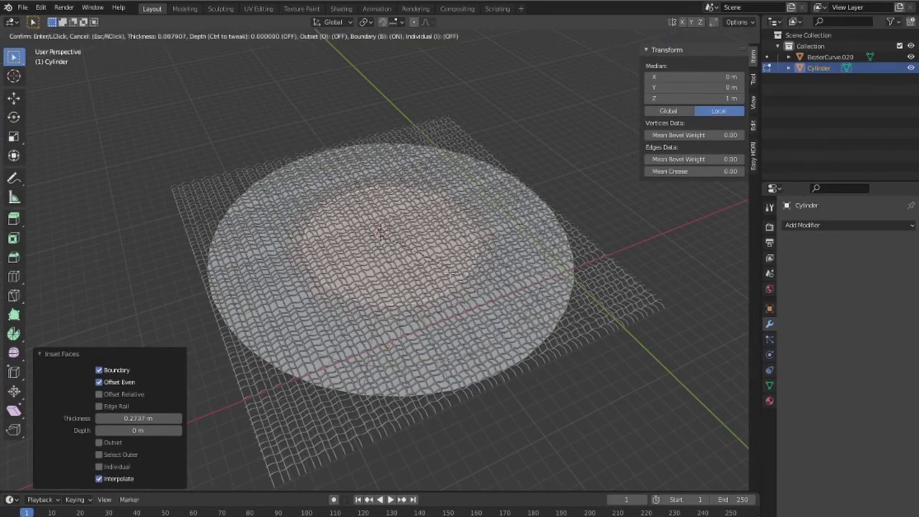
left_click(445, 269)
key("Tab")
left_click(664, 337)
Add a Surface Deform modifier to the wire net with Cylinder as target.
left_click(848, 225)
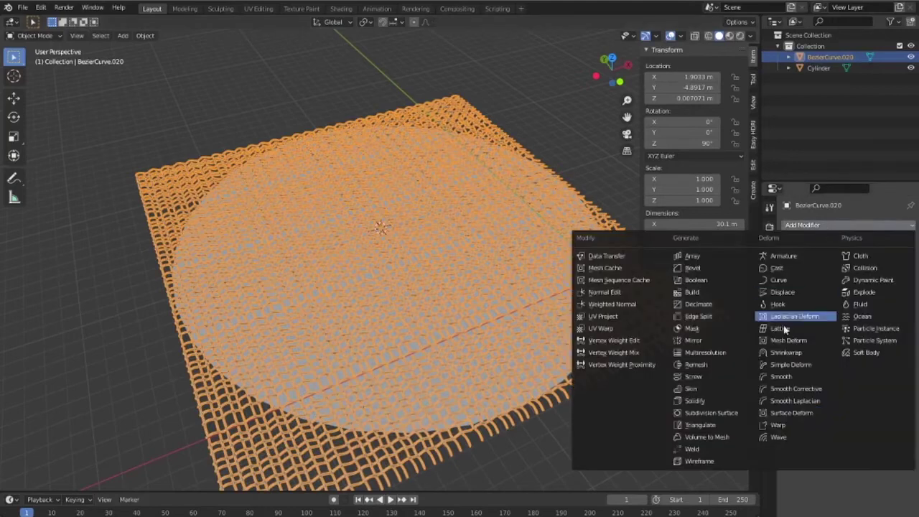
left_click(808, 413)
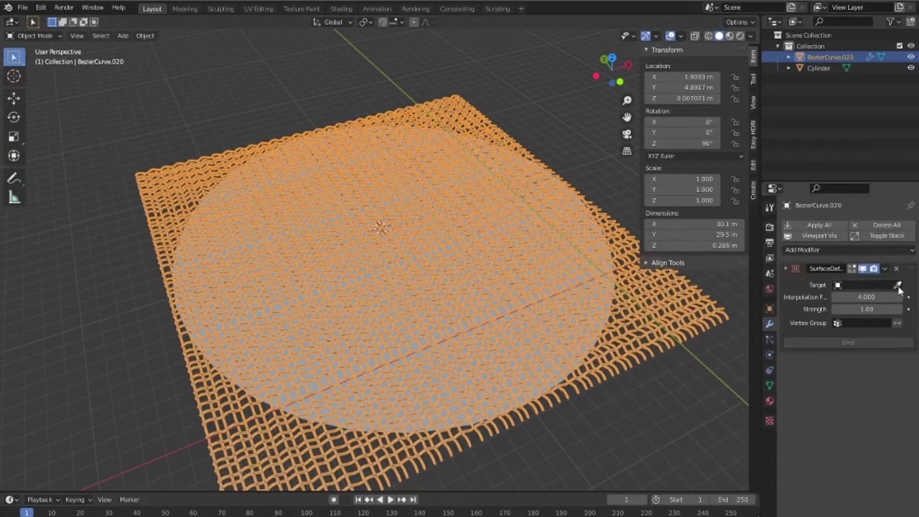
left_click(615, 263)
Test-lift the disc centre and cancel, then bind the net's Surface Deform to Cylinder.
left_click(354, 378)
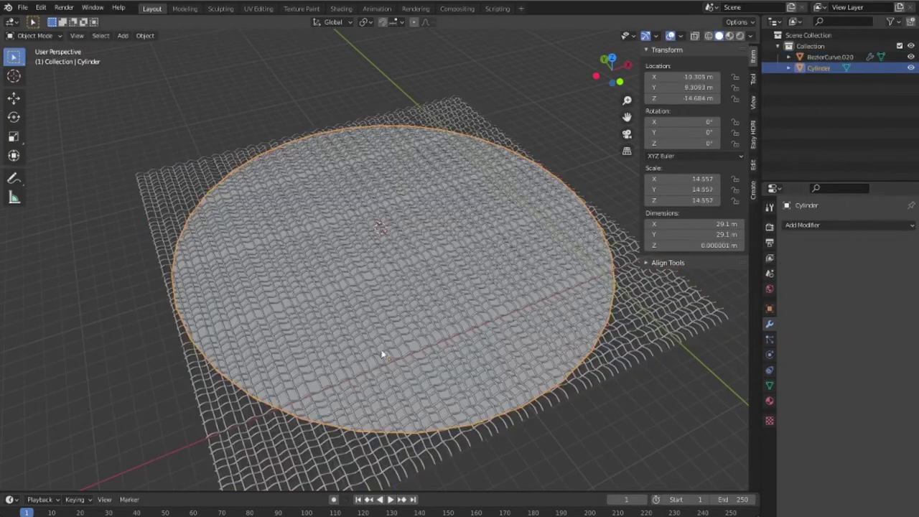
key("Tab")
key("g")
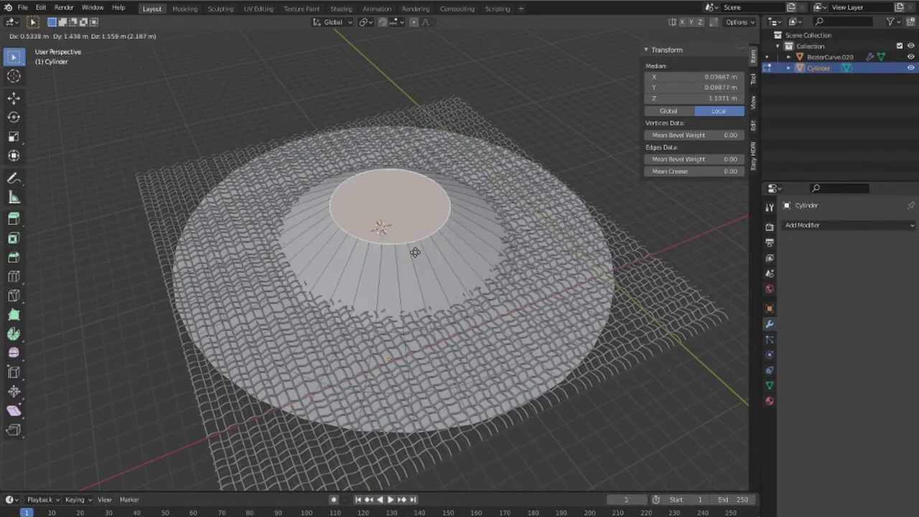
key("Escape")
key("g")
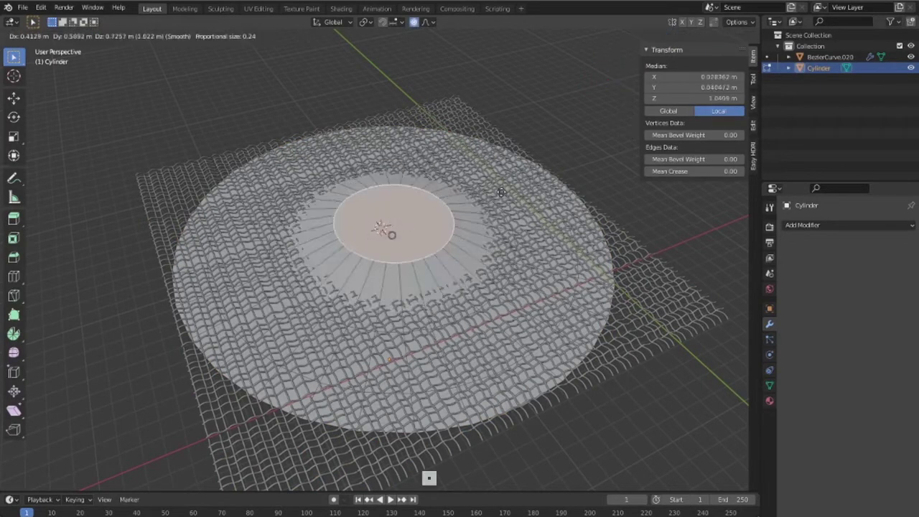
key("Escape")
key("Tab")
left_click(668, 327)
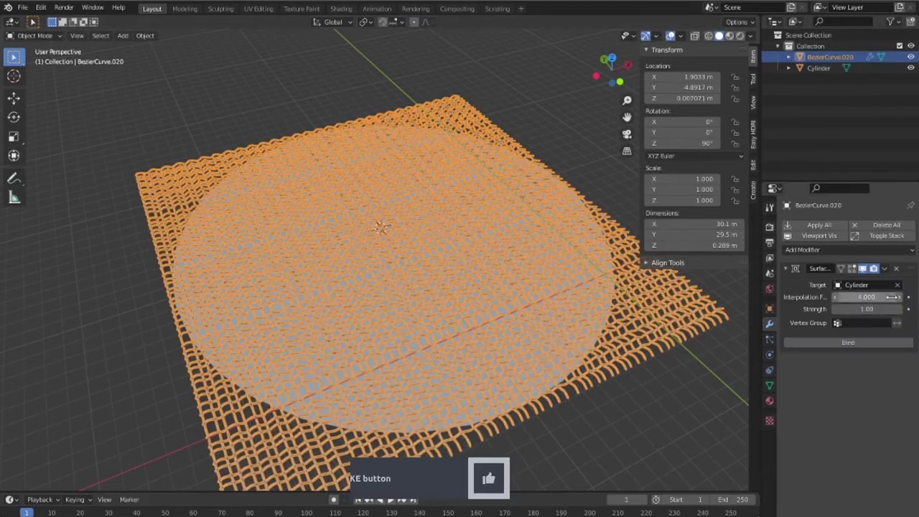
left_click(858, 344)
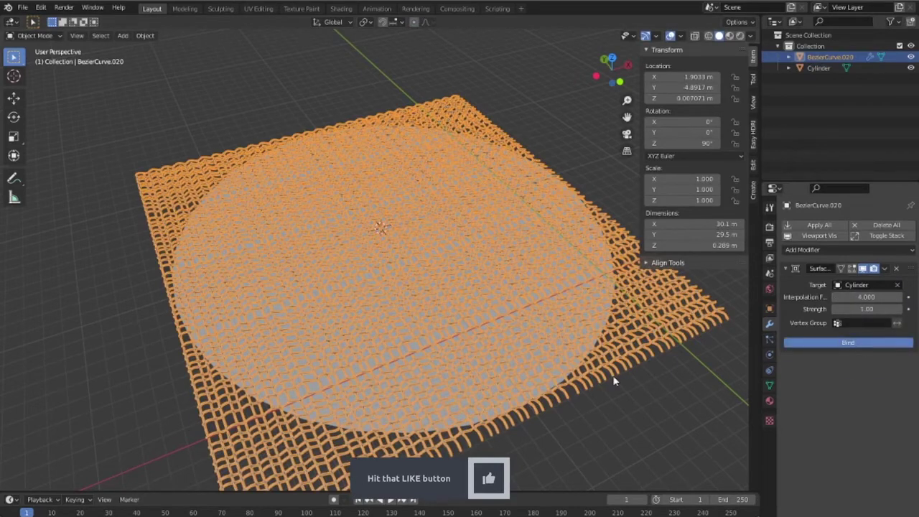
Softly lift the Cylinder disc's centre vertices, growing the selection between lifts.
left_click(469, 308)
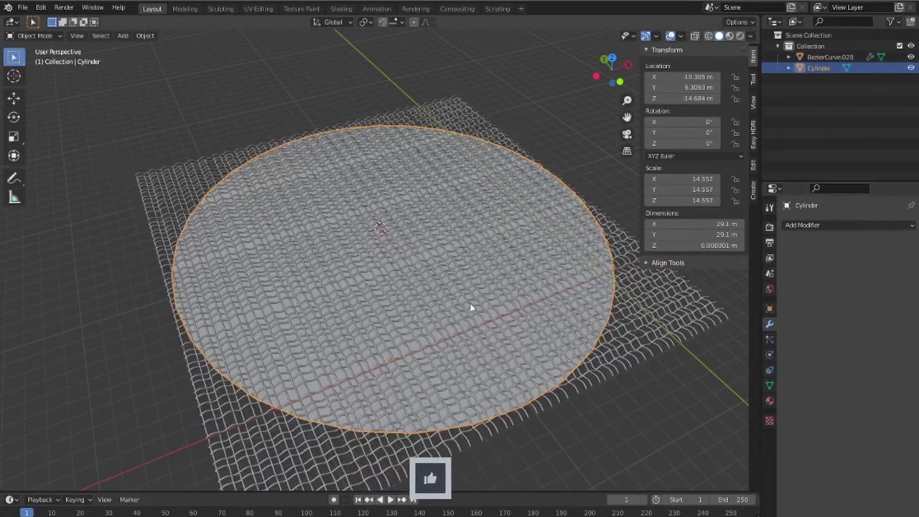
key("Tab")
key("g")
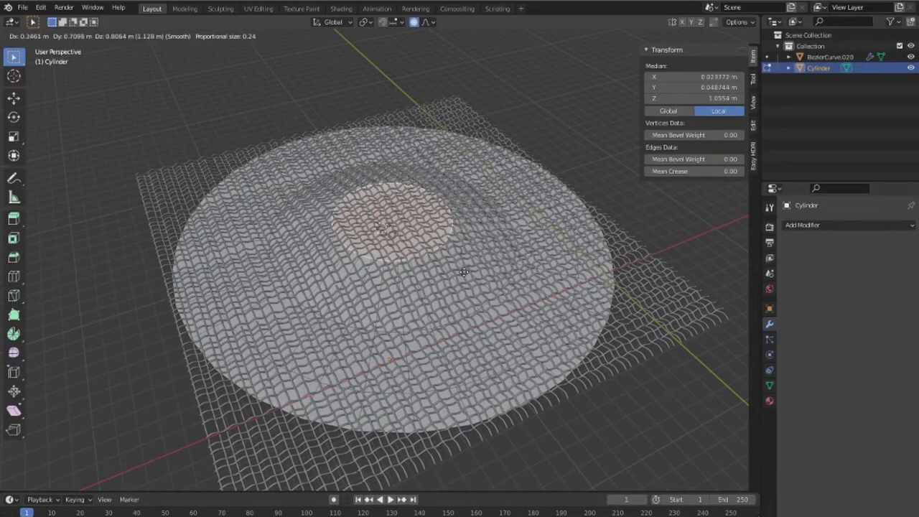
left_click(467, 262)
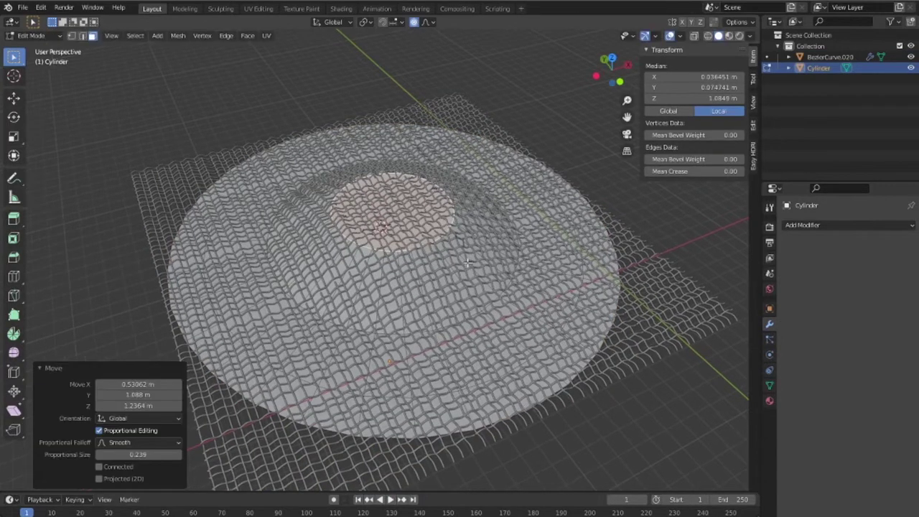
key("ctrl+KP_Add")
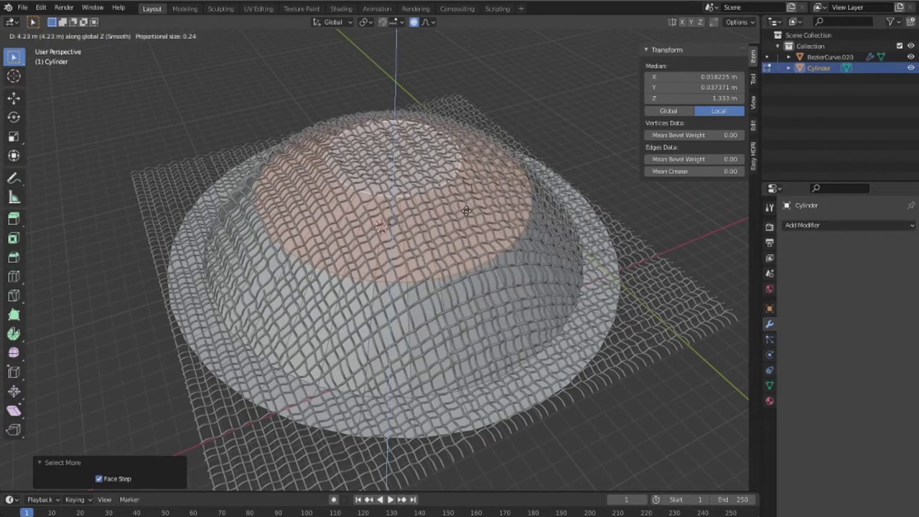
left_click(470, 230)
Grow the selection again and raise it along Z into an 8.97 m dome.
key("ctrl+KP_Add")
key("z")
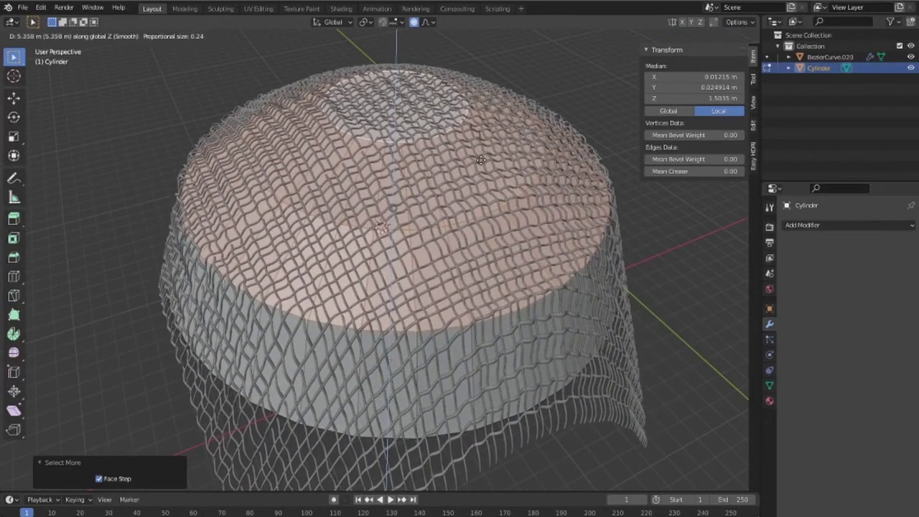
left_click(481, 180)
mouse_move(480, 181)
middle_mouse_down()
mouse_move(402, 254)
mouse_move(579, 304)
middle_mouse_up()
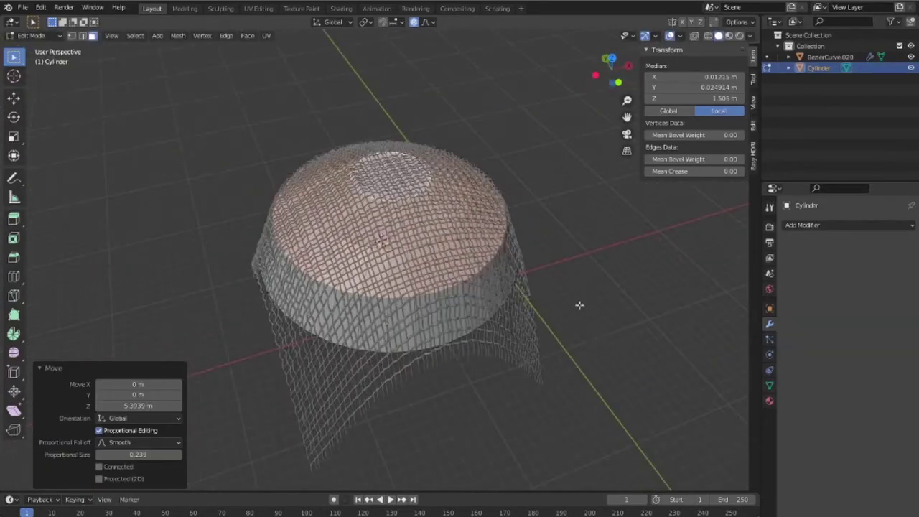
key("Tab")
left_click(471, 380)
middle_click_drag(472, 380, 432, 282)
left_click(485, 306)
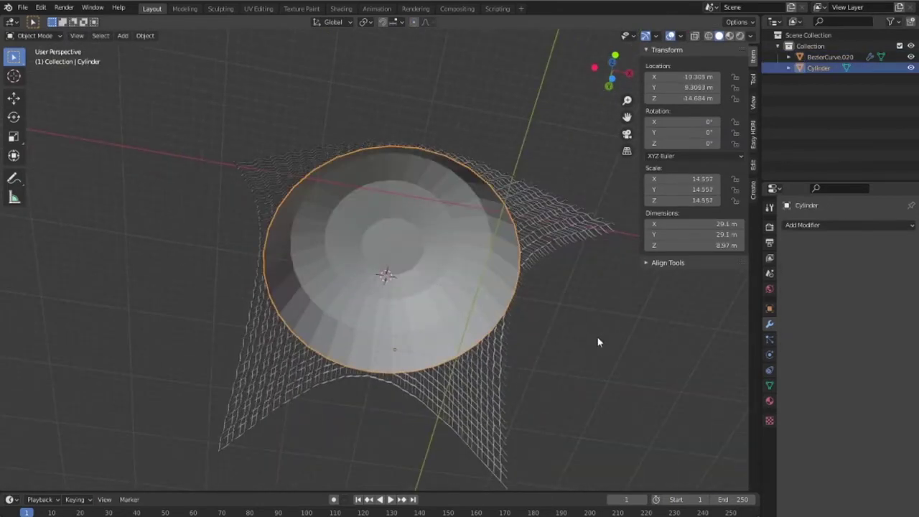
Delete the Cylinder and bring in the PGA56 microphone reference image.
key("Delete")
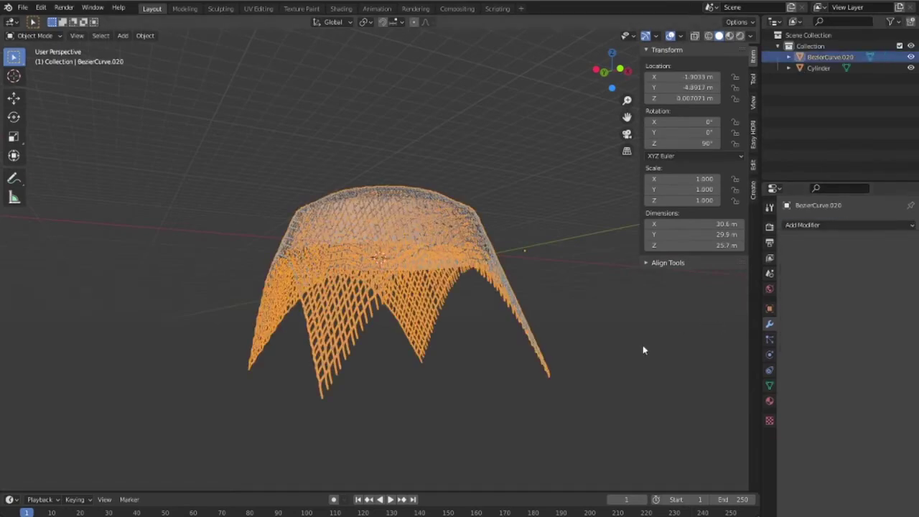
mouse_move(492, 347)
middle_mouse_down()
mouse_move(446, 291)
mouse_move(232, 506)
middle_mouse_up()
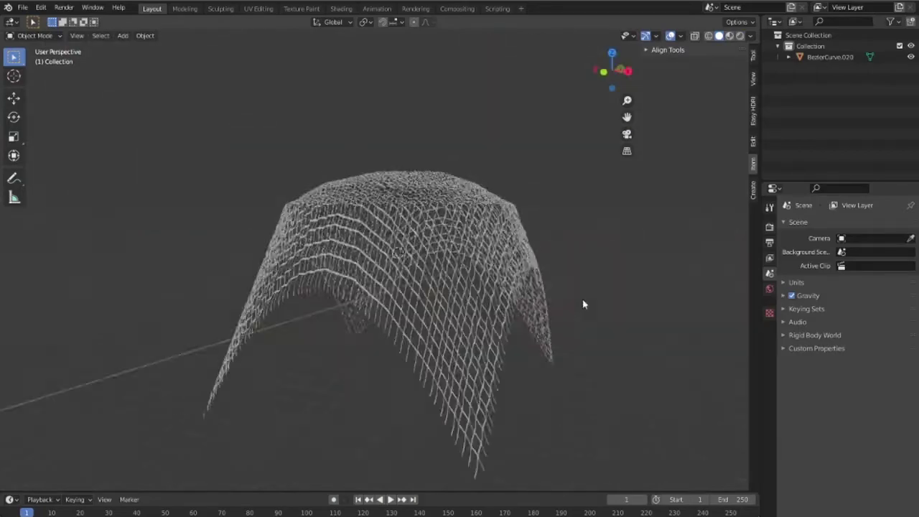
left_click(232, 507)
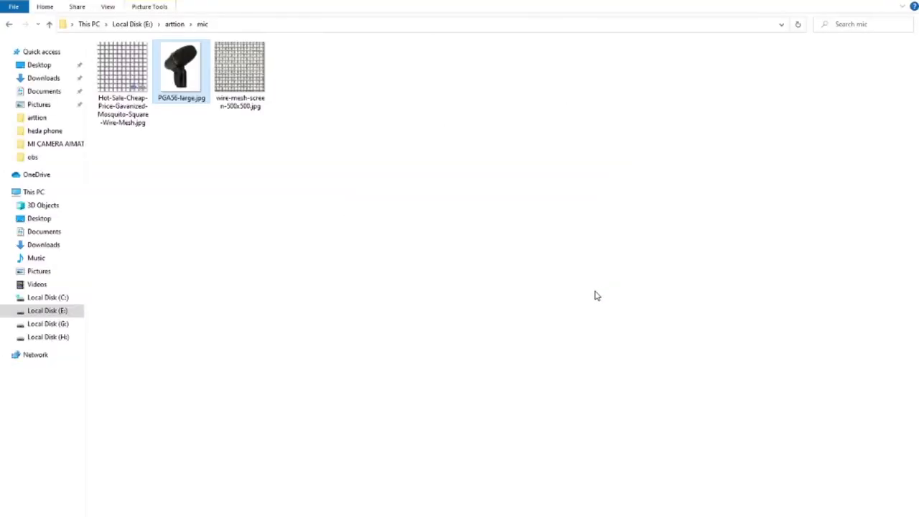
key("alt+Tab")
scroll(377, 308, "up", 3)
scroll(377, 307, "down", 3)
left_click(460, 282)
Set the wire net's origin to its geometry and scale it to 0.579.
key("g")
key("Escape")
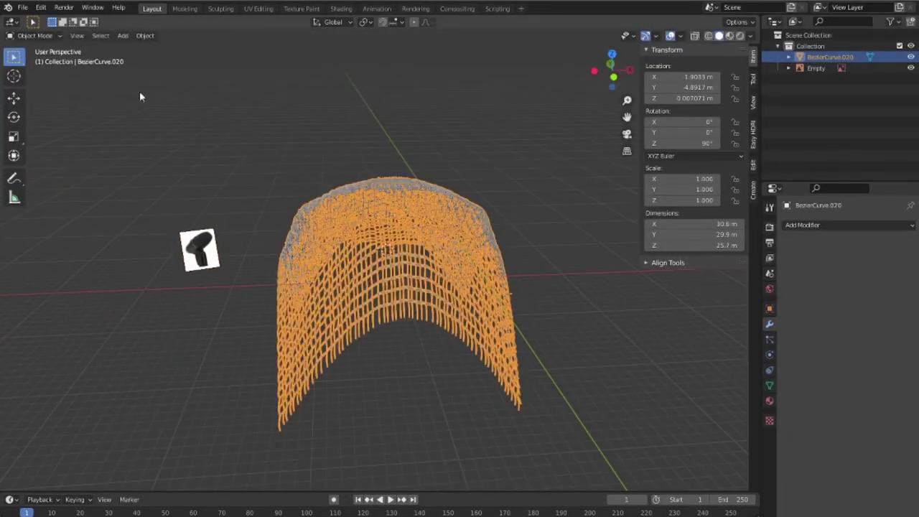
left_click(145, 35)
left_click(288, 74)
key("s")
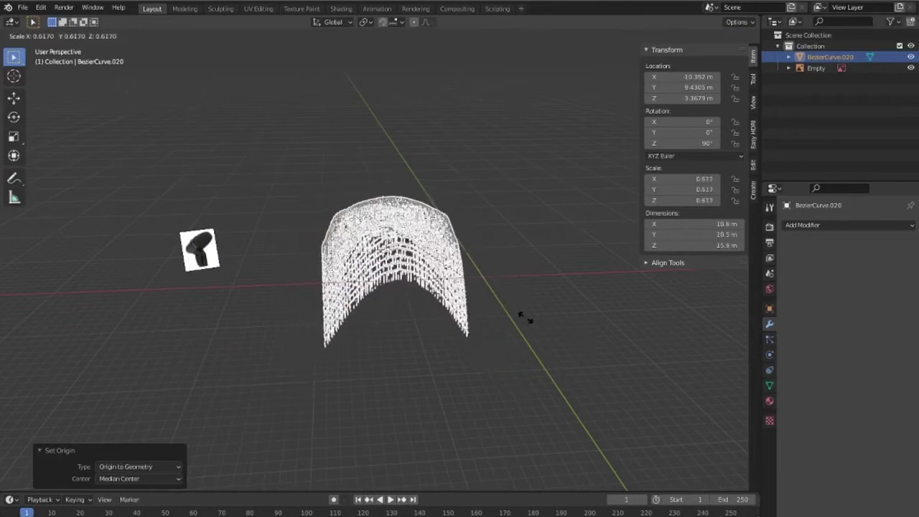
left_click(341, 342)
left_click(341, 341)
mouse_move(342, 341)
middle_mouse_down()
mouse_move(395, 377)
mouse_move(573, 394)
mouse_move(465, 339)
mouse_move(464, 329)
mouse_move(421, 301)
mouse_move(372, 283)
mouse_move(401, 274)
mouse_move(437, 307)
middle_mouse_up()
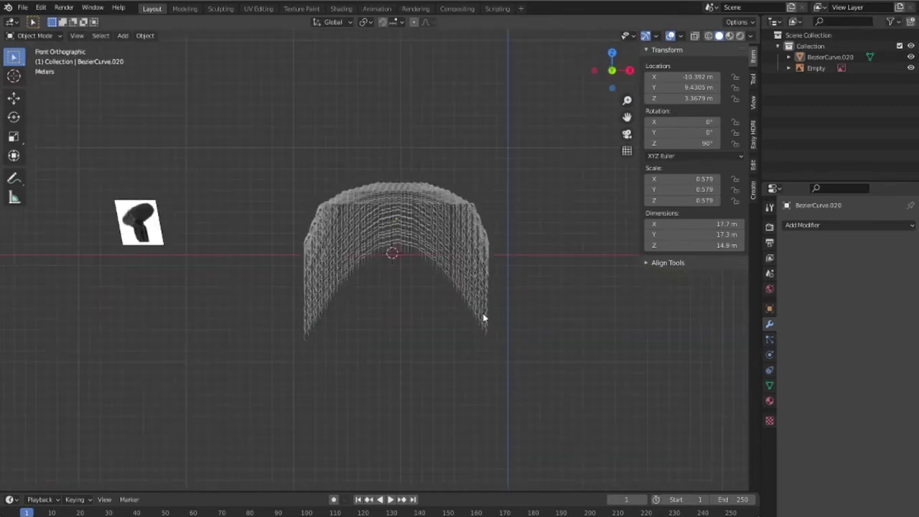
mouse_move(496, 316)
middle_mouse_down()
mouse_move(429, 353)
mouse_move(437, 348)
middle_mouse_up()
Add a cylinder, enlarge it, and move it down and sideways beneath the wire net.
key("KP_1")
key("shift+a")
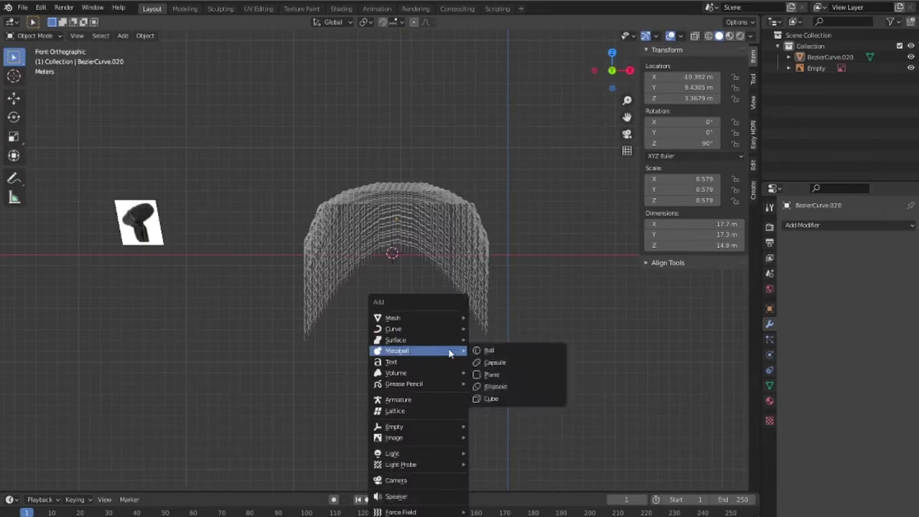
left_click(520, 134)
key("s")
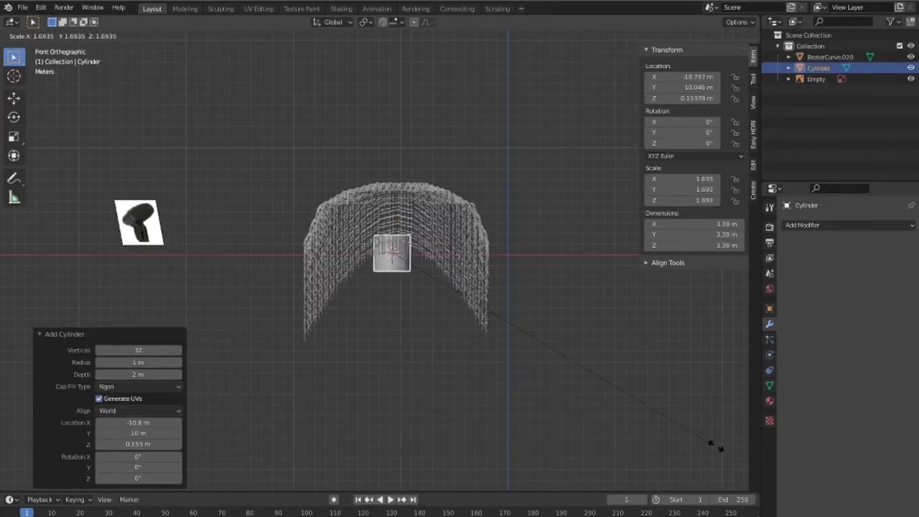
left_click(467, 311)
key("g")
key("z")
left_click(497, 373)
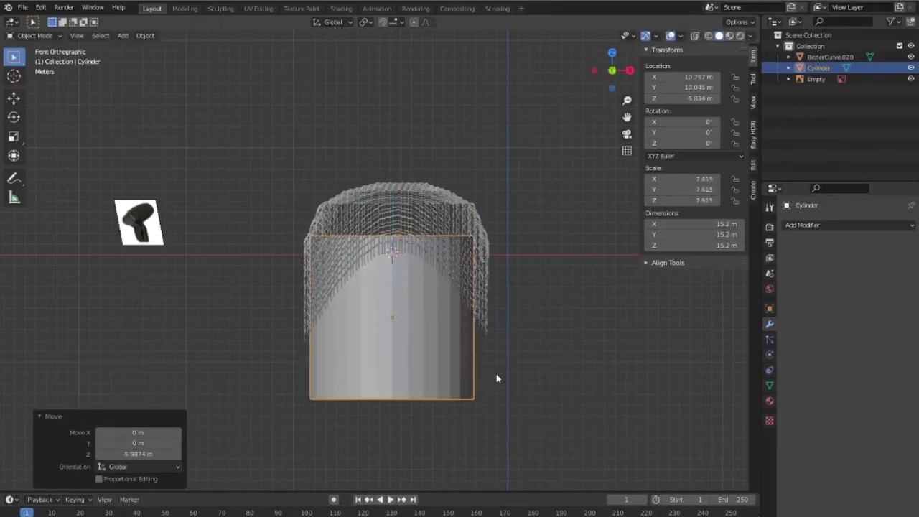
key("g")
left_click(604, 420)
middle_click_drag(560, 366, 208, 378)
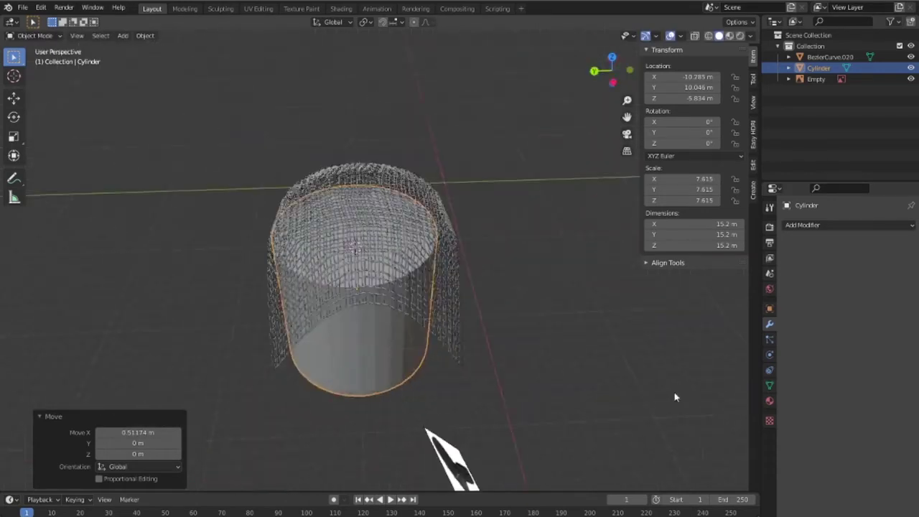
Fine-tune the cylinder's size and centre it under the net from the top view.
key("s")
left_click(495, 354)
key("KP_7")
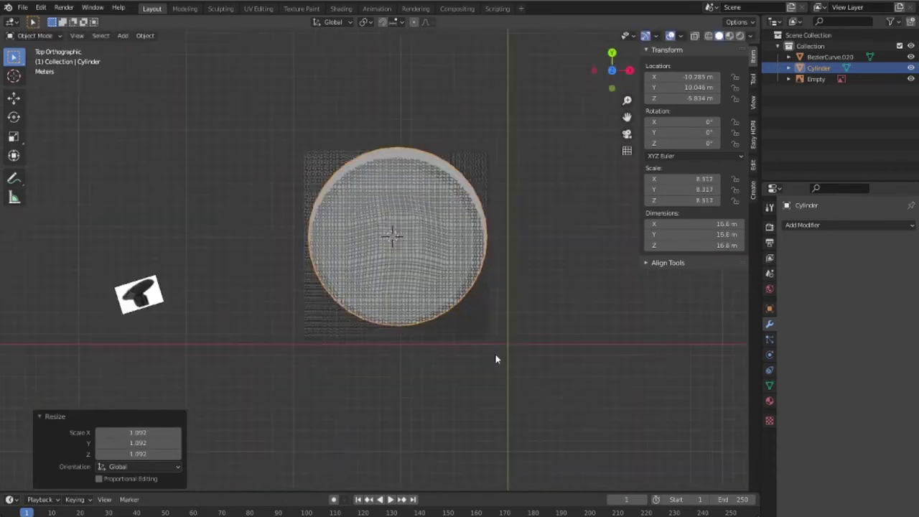
key("g")
left_click(496, 365)
key("s")
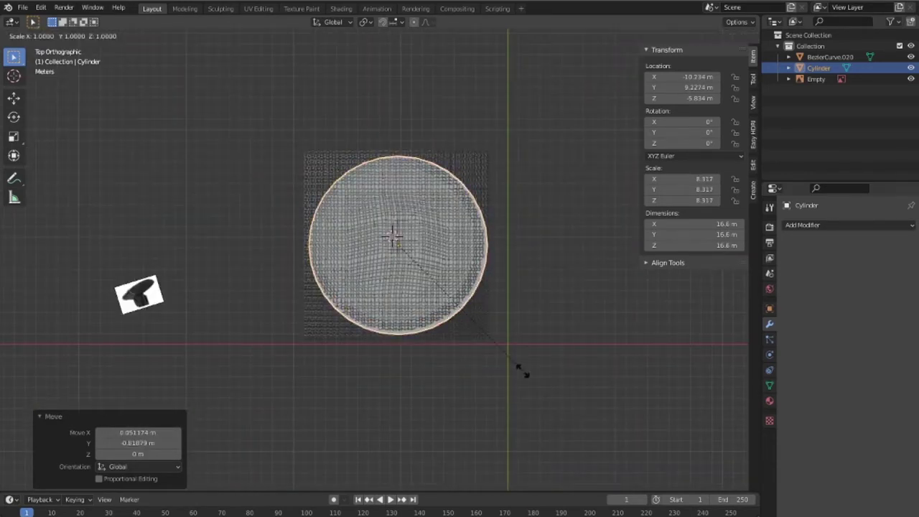
left_click(509, 403)
mouse_move(509, 400)
middle_mouse_down()
mouse_move(486, 285)
mouse_move(537, 293)
middle_mouse_up()
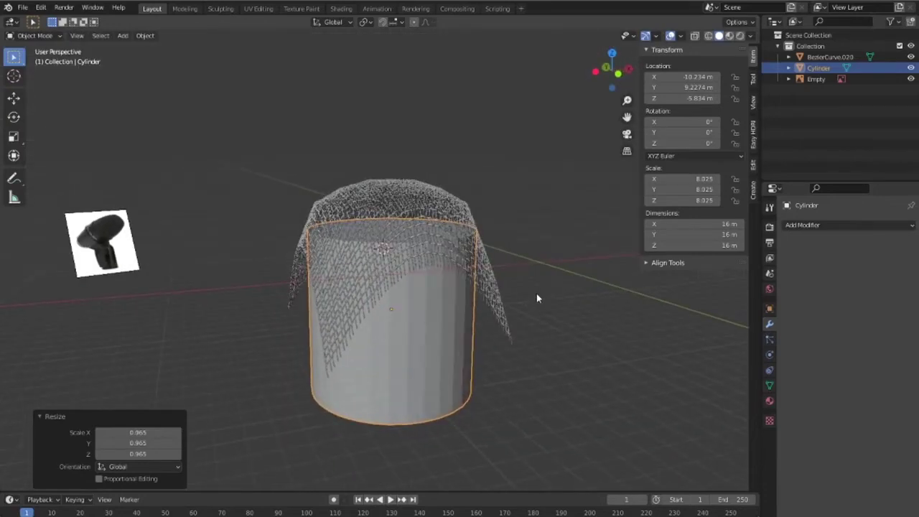
key("KP_1")
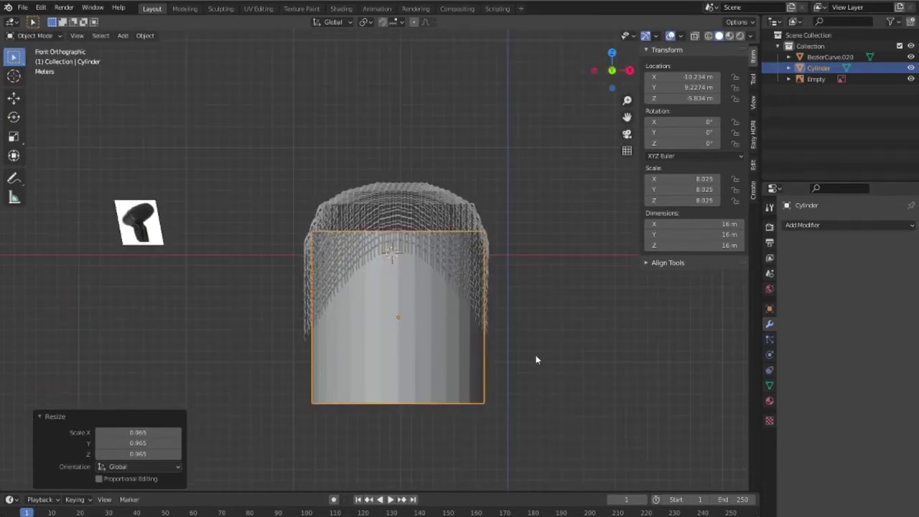
In edit mode with X-ray on, box-select the cylinder's bottom vertices.
key("Tab")
key("alt+z")
key("1")
left_click_drag(267, 392, 546, 439)
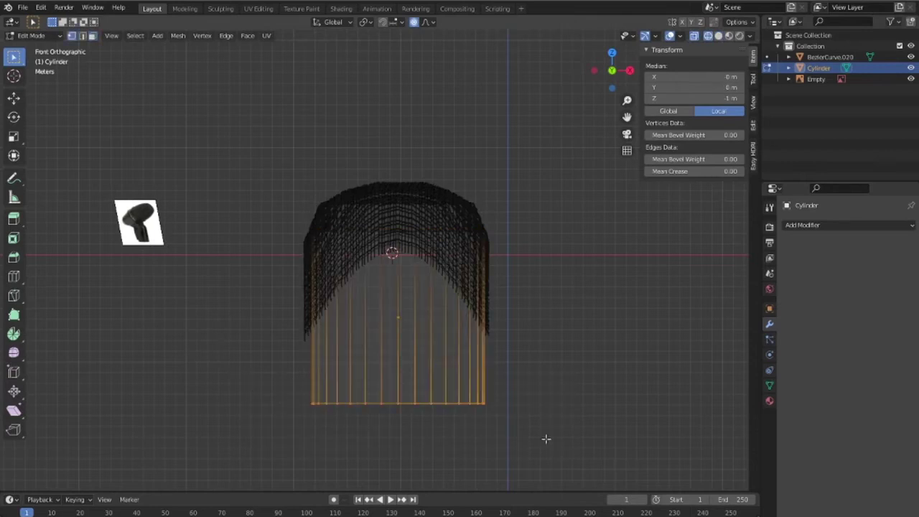
Raise the bottom vertices to flatten the cylinder into a ring, then enlarge it to the net's rim.
key("g")
left_click(206, 223)
key("Tab")
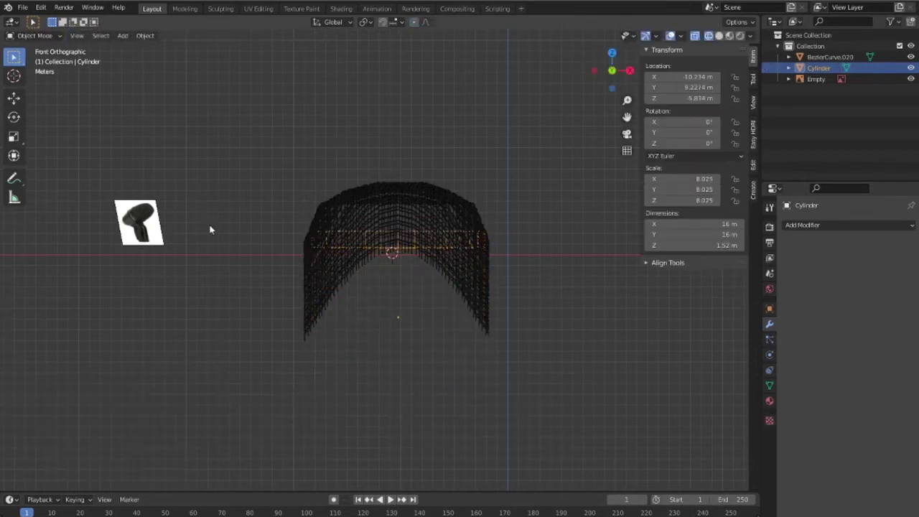
key("KP_7")
key("s")
left_click(499, 350)
mouse_move(499, 349)
middle_mouse_down()
mouse_move(425, 312)
mouse_move(441, 371)
mouse_move(421, 291)
middle_mouse_up()
Lower the ring vertically in front view and reselect it.
key("KP_1")
key("g")
key("z")
left_click(441, 332)
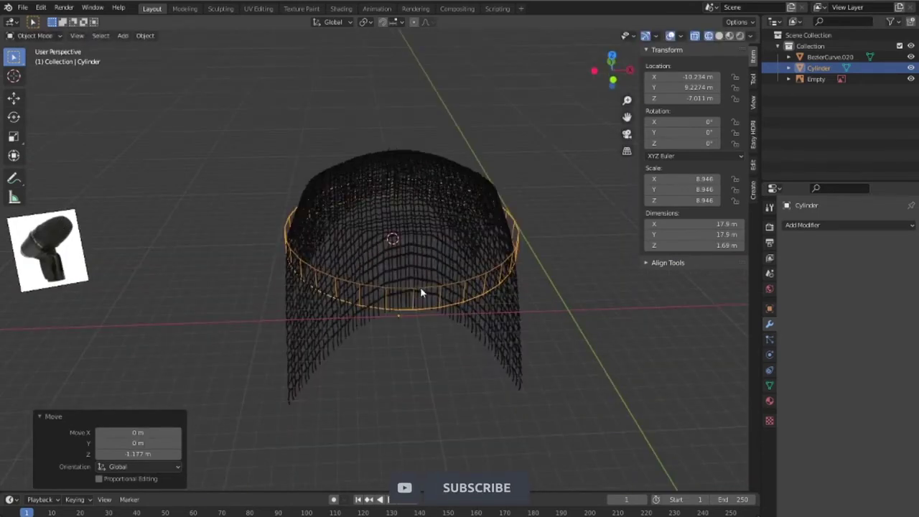
left_click(422, 300)
left_click(438, 343)
Select one edge loop of the ring and resize it.
key("Tab")
key("alt+a")
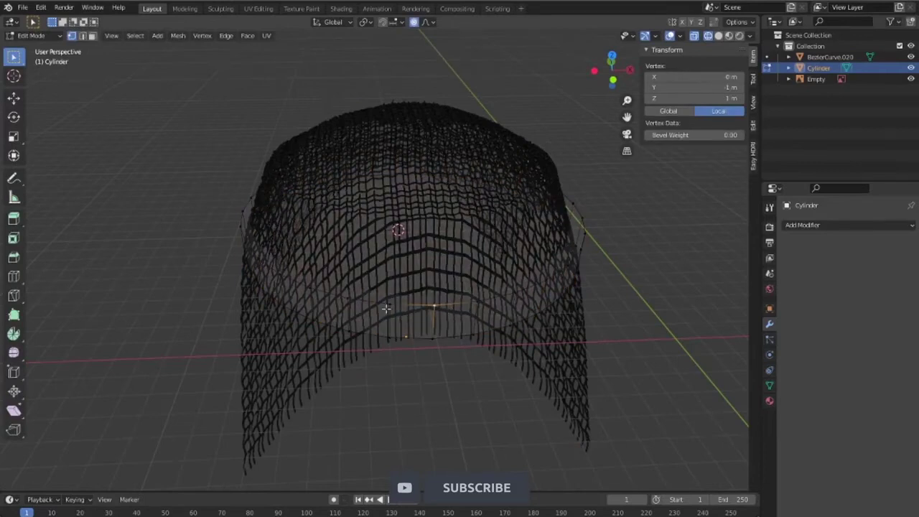
left_click(394, 303, "alt")
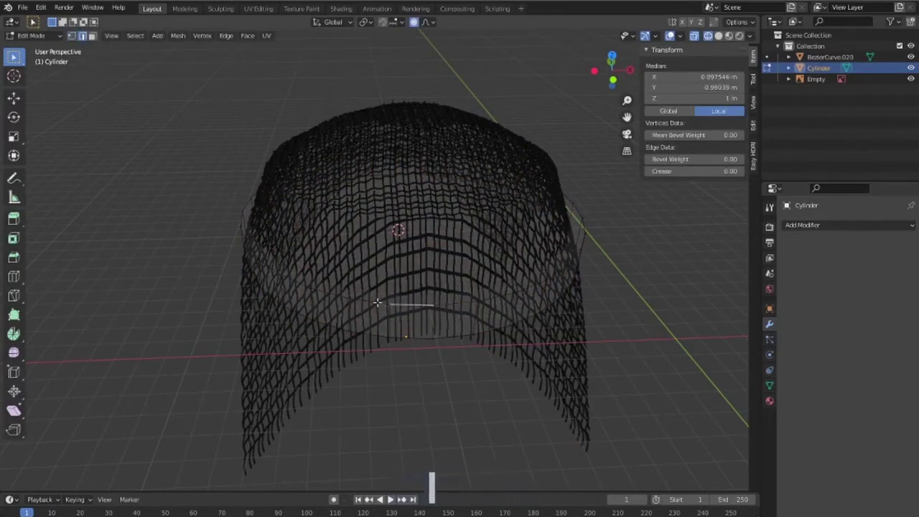
key("s")
left_click(519, 377)
middle_click_drag(503, 369, 517, 333)
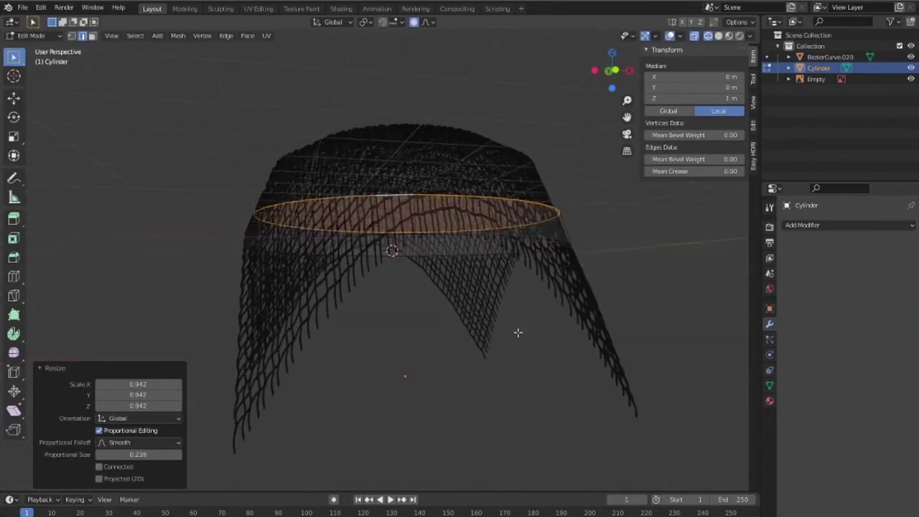
key("KP_7")
key("KP_3")
Shift the ring cylinder along a single axis in the right side view.
key("Tab")
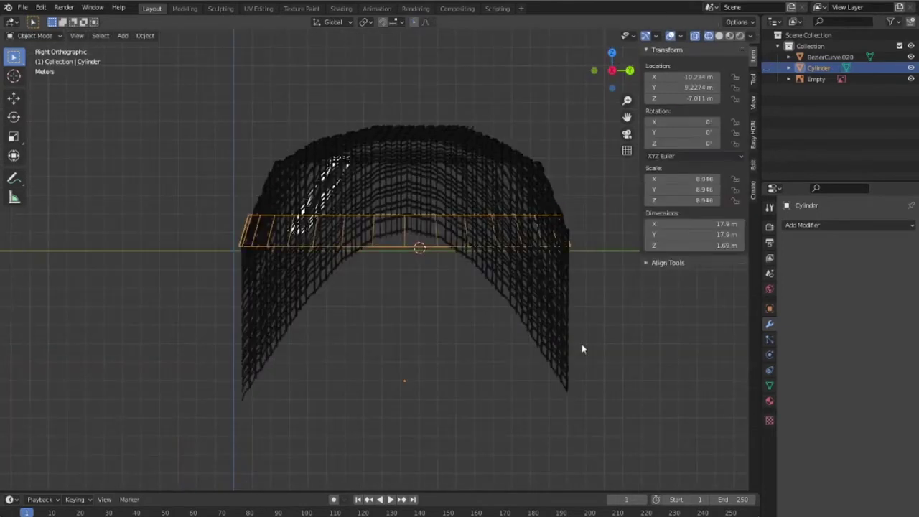
key("g")
key("x")
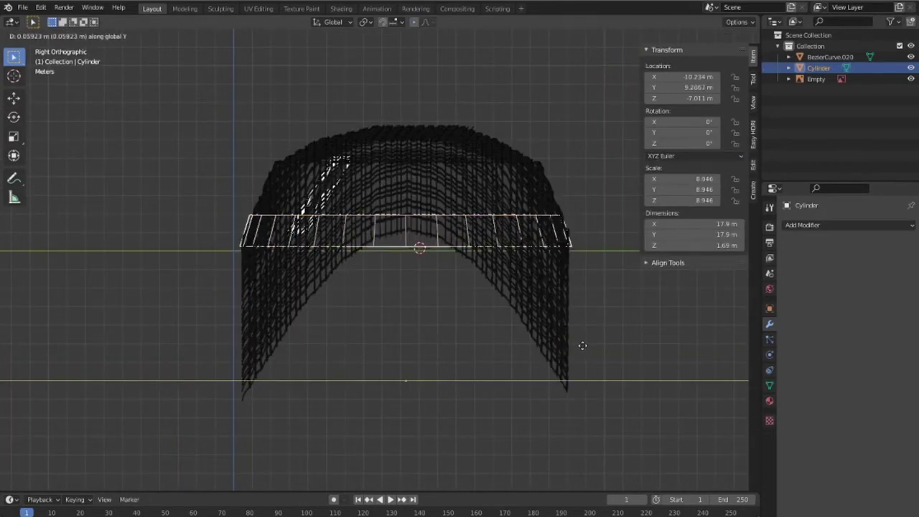
left_click(583, 352)
Select the whole ring mesh and enlarge the band slightly (scale 1.036).
key("a")
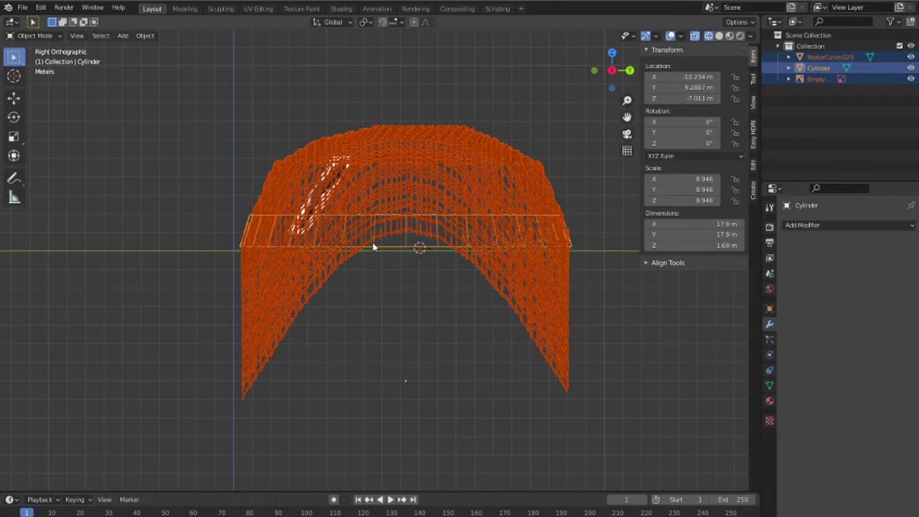
key("Tab")
key("Tab")
key("Tab")
key("a")
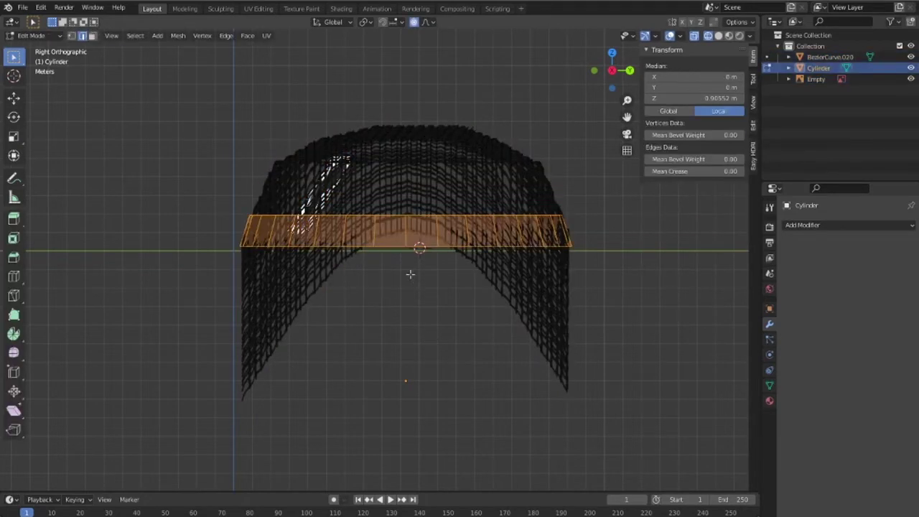
key("s")
left_click(427, 288)
mouse_move(427, 288)
middle_mouse_down()
mouse_move(500, 394)
mouse_move(522, 388)
middle_mouse_up()
Extrude the band and scale it inward by 0.966 to give it thickness.
key("e")
key("s")
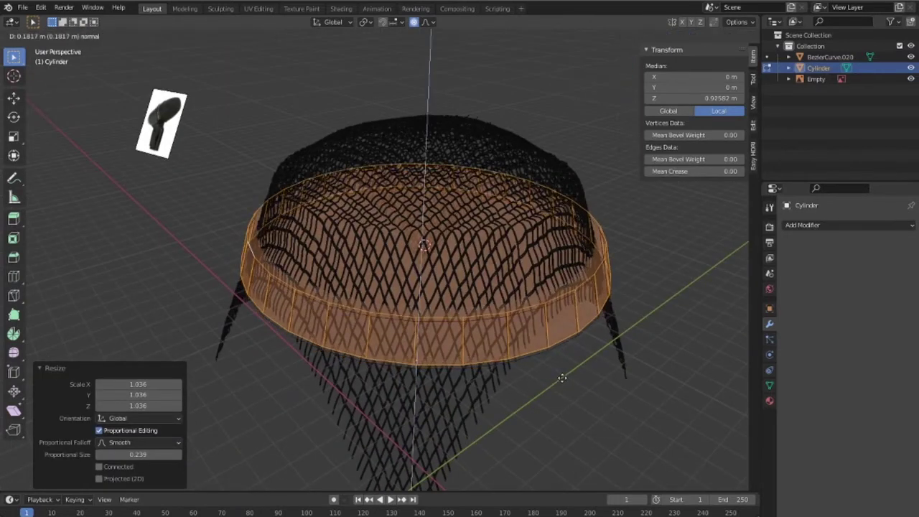
left_click(557, 376)
key("alt+a")
left_click(574, 390)
mouse_move(574, 390)
middle_mouse_down()
mouse_move(484, 385)
mouse_move(542, 287)
mouse_move(546, 372)
mouse_move(564, 363)
middle_mouse_up()
key("KP_1")
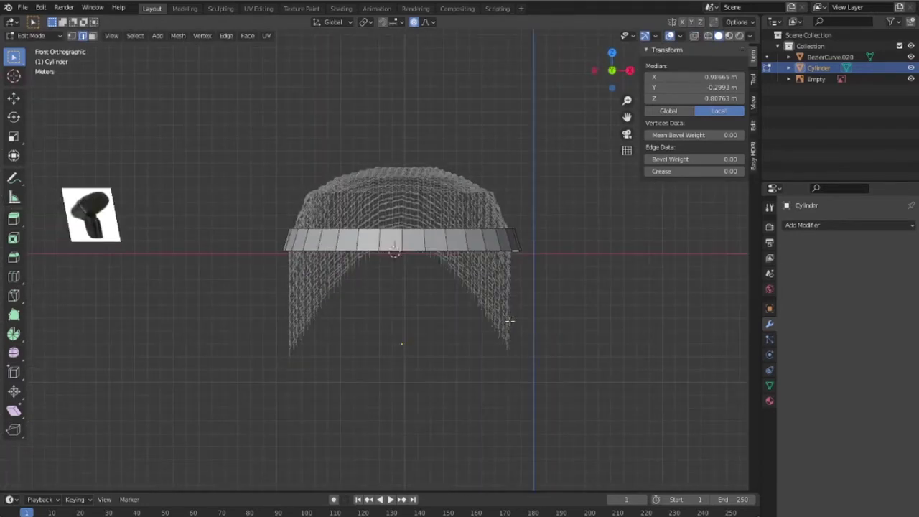
key("Tab")
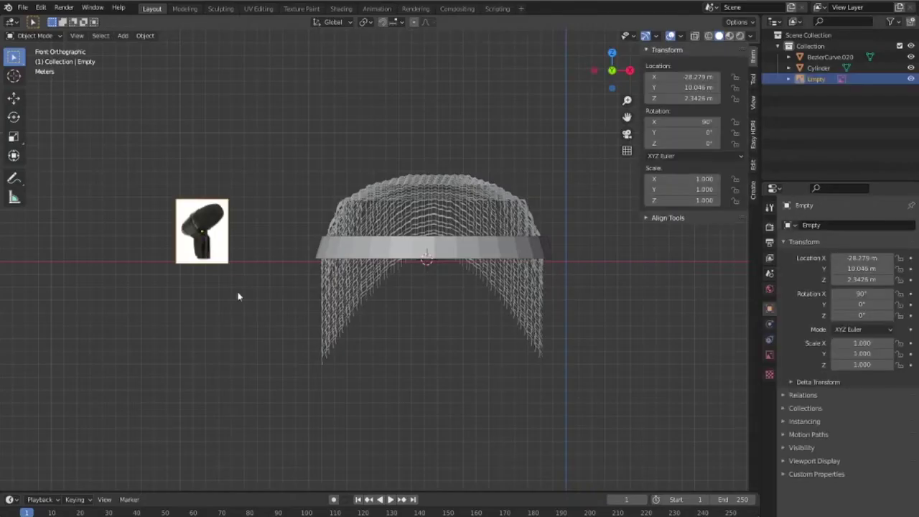
Scale the microphone reference image to 3.423 and place it left of the model.
key("s")
left_click(496, 338)
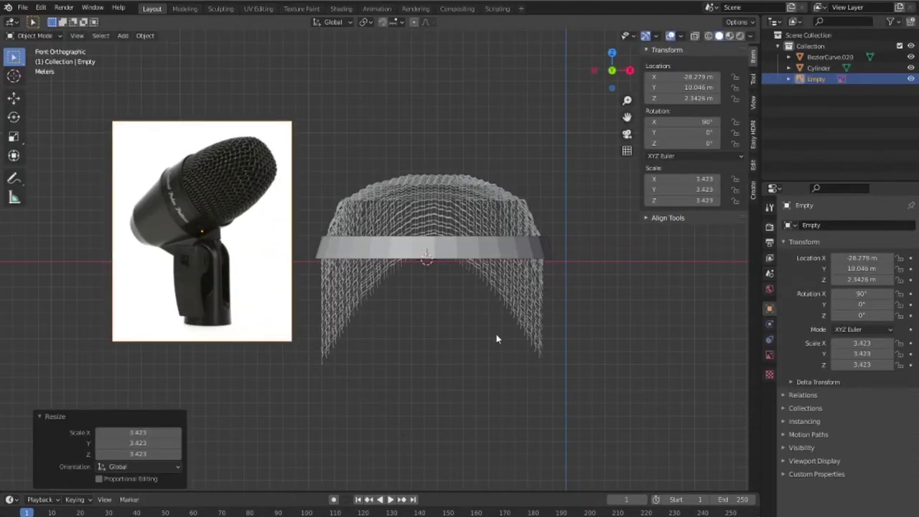
key("g")
left_click(446, 356)
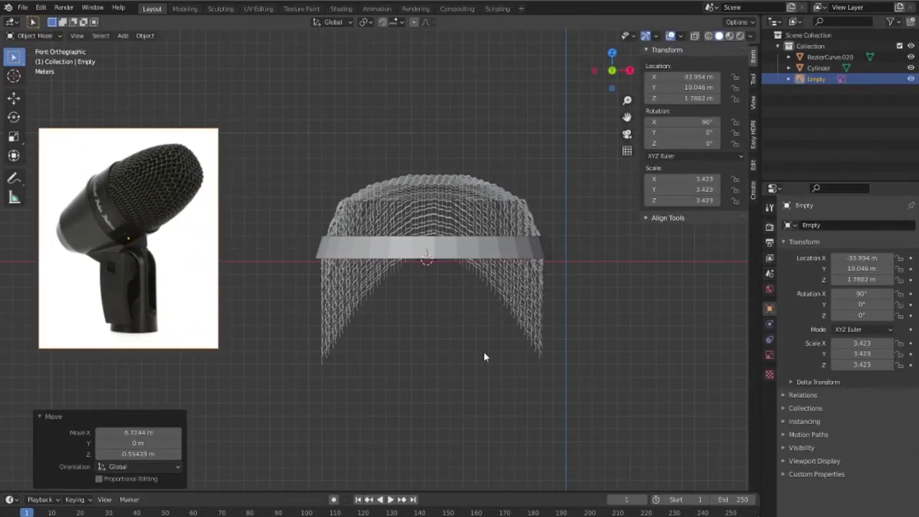
mouse_move(483, 350)
middle_mouse_down()
mouse_move(499, 305)
mouse_move(538, 308)
mouse_move(502, 299)
middle_mouse_up()
key("KP_1")
Extrude the ring's bottom edge downward, retrying until the depth looks right.
left_click(451, 260)
key("Tab")
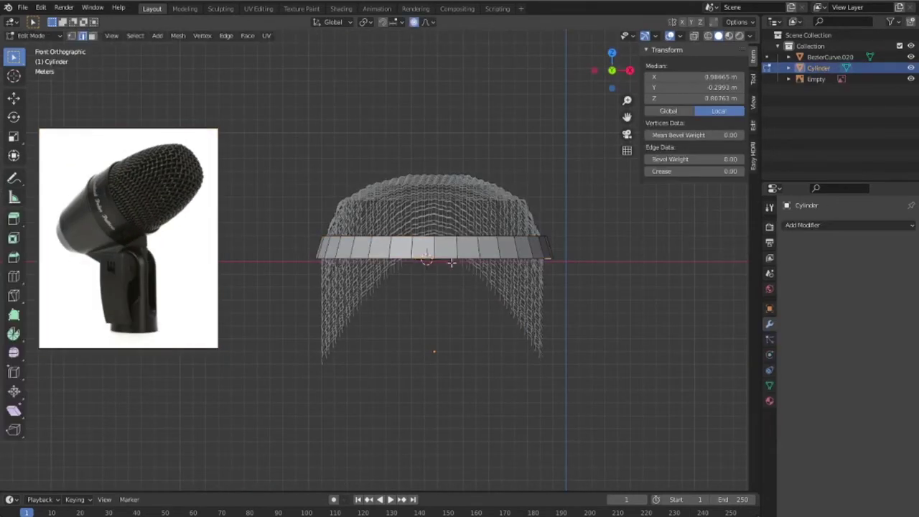
key("e")
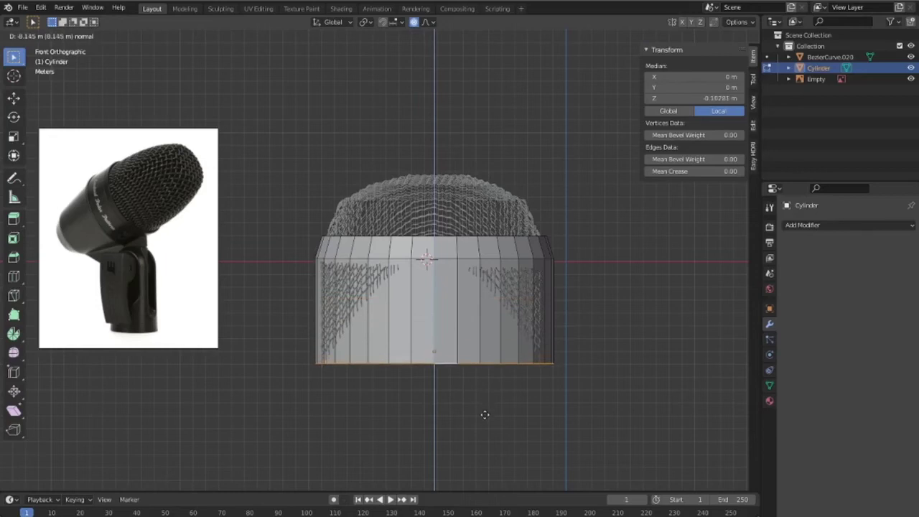
left_click(485, 414)
key("e")
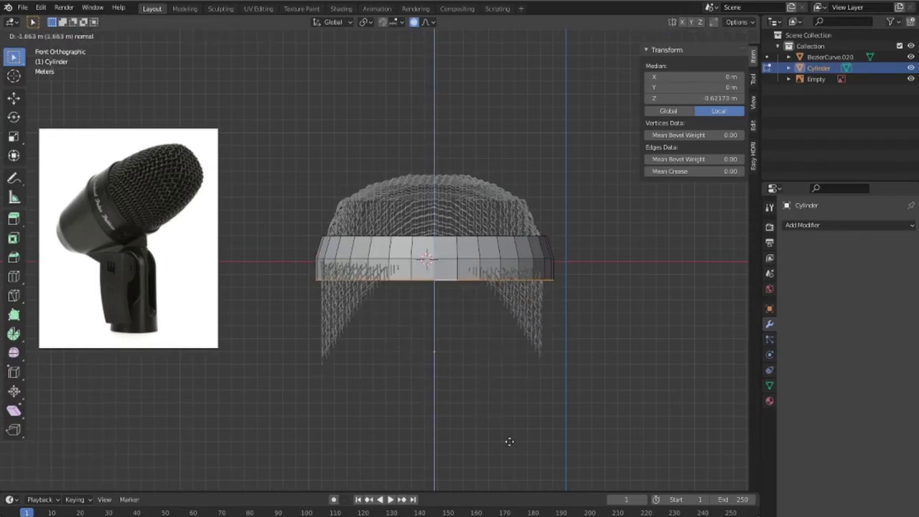
left_click(509, 437)
key("ctrl+z")
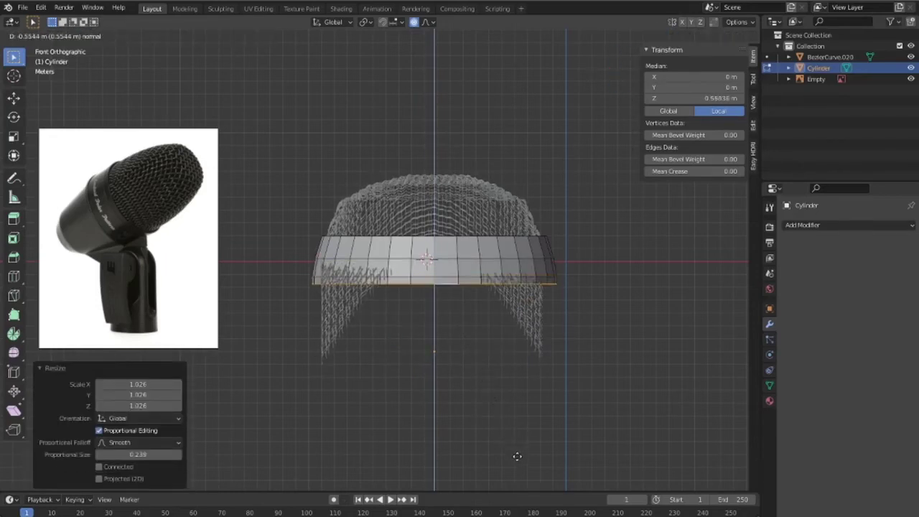
key("e")
left_click(521, 464)
key("ctrl+z")
key("e")
left_click(523, 468)
Settle the bottom edge position and scale the bottom loop.
key("ctrl+z")
key("e")
left_click(525, 481)
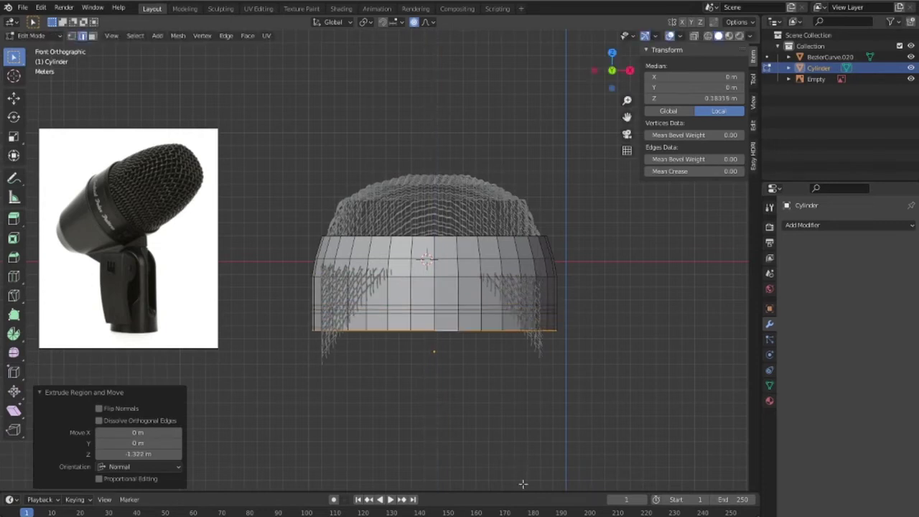
key("a")
key("s")
right_click(538, 477)
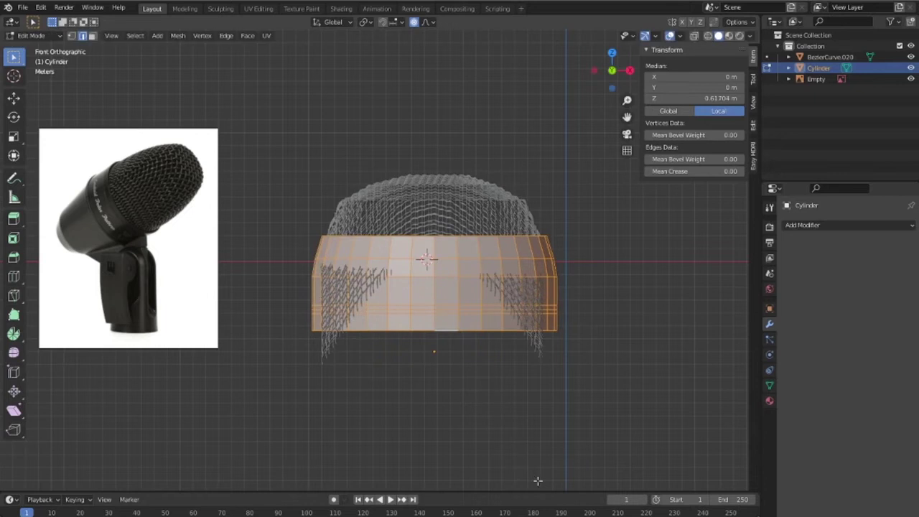
key("ctrl+z")
key("s")
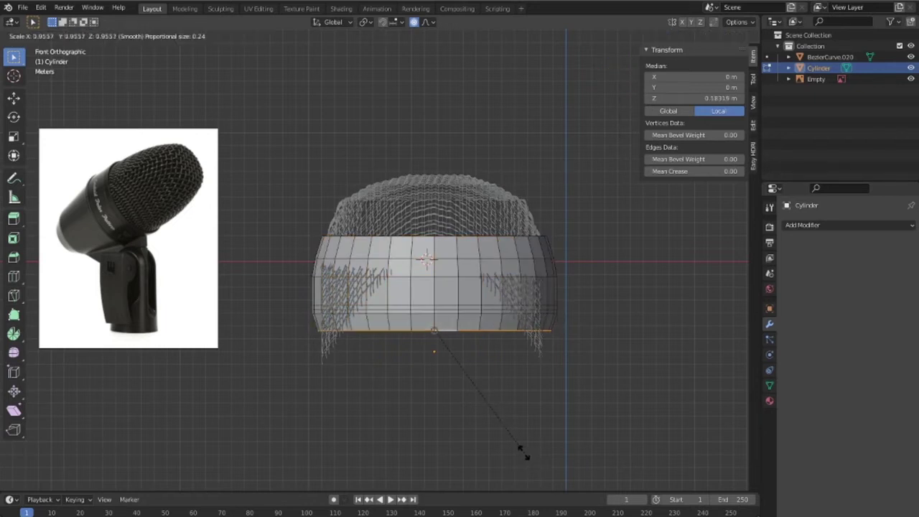
left_click(524, 453)
Extrude the bottom loop downward twice, narrowing it each time to taper the body.
key("e")
left_click(501, 107)
key("s")
left_click(507, 232)
scroll(510, 273, "down", 4)
key("e")
left_click(559, 390)
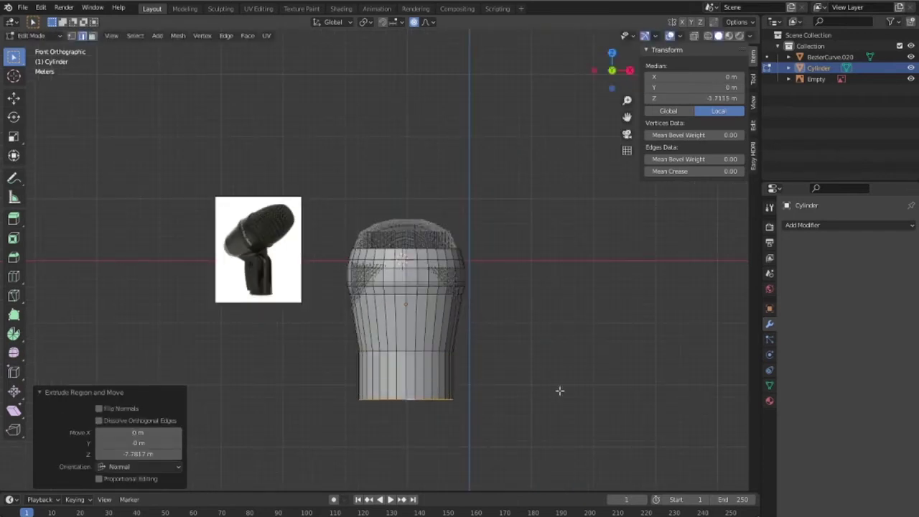
key("s")
left_click(526, 391)
Extrude and shrink the bottom loop further to form the narrowed, chamfered base.
key("e")
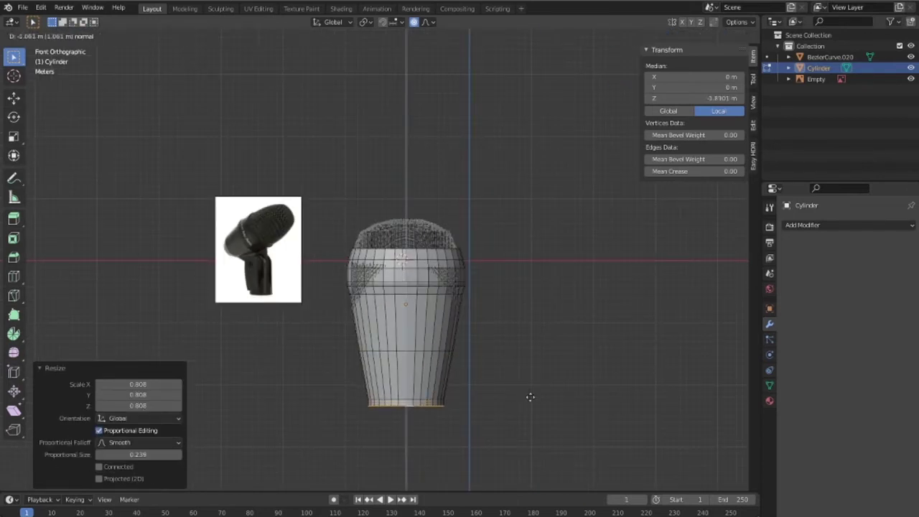
left_click(536, 408)
key("s")
left_click(521, 419)
key("e")
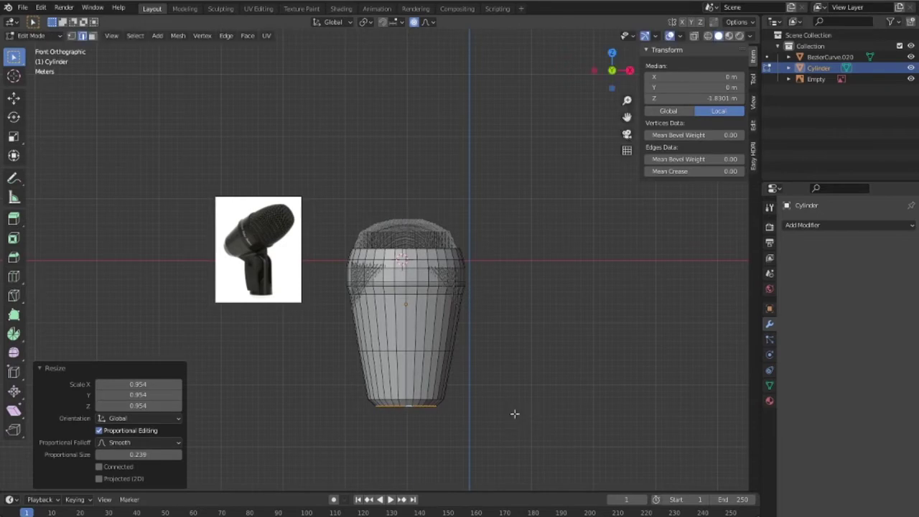
right_click(505, 417)
key("s")
left_click(483, 413)
mouse_move(482, 413)
middle_mouse_down()
mouse_move(480, 323)
mouse_move(468, 338)
mouse_move(476, 316)
mouse_move(475, 345)
middle_mouse_up()
scroll(476, 316, "up", 2)
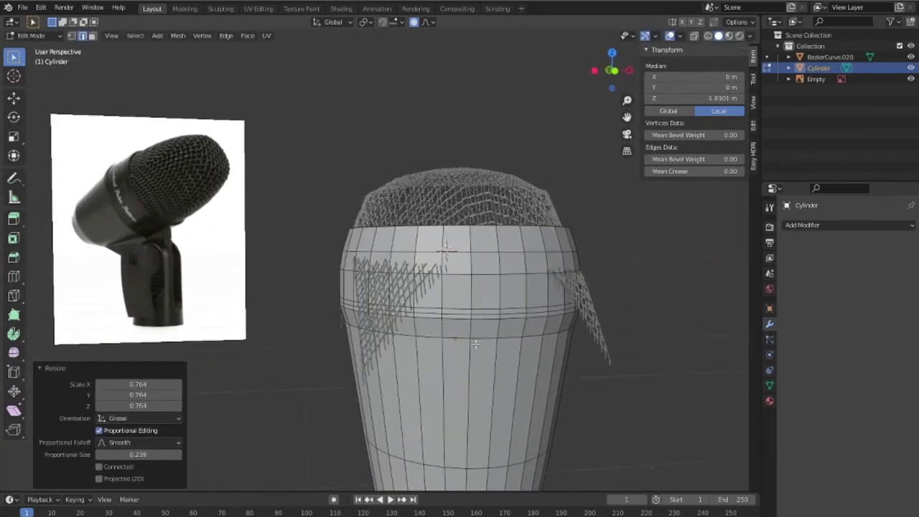
Add a loop cut near the top of the microphone body.
left_click(444, 245)
left_click(444, 245)
scroll(459, 244, "up", 1)
scroll(474, 237, "up", 1)
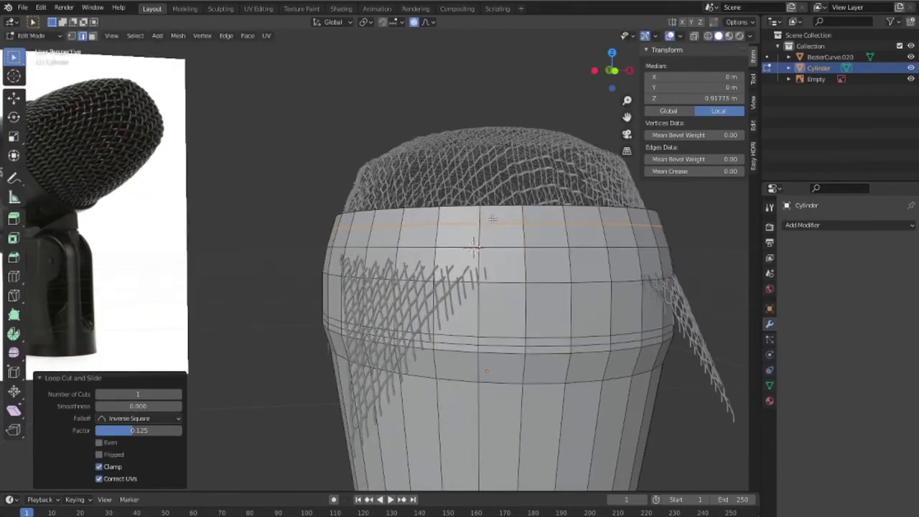
Try selecting faces along the body's top row in face-select mode.
key("3")
left_click(492, 218)
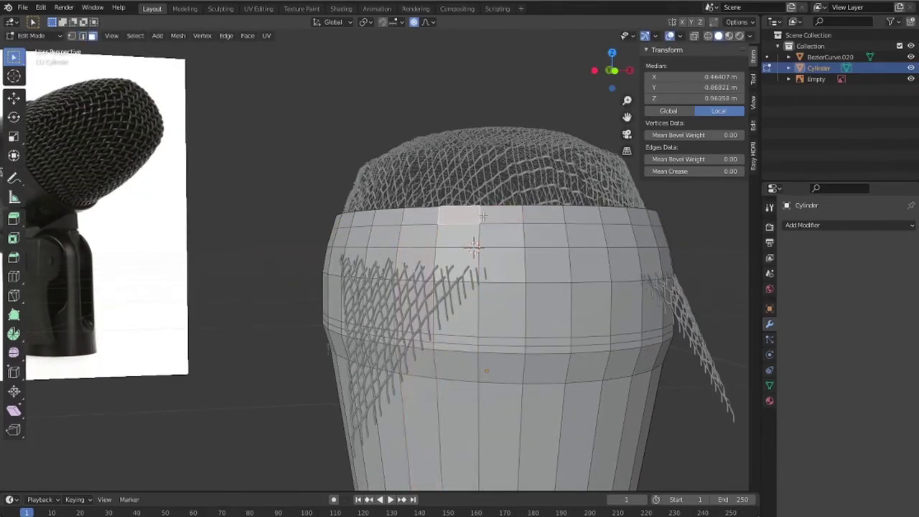
left_click(514, 216, "alt+shift")
left_click(526, 214, "alt+shift")
left_click(578, 214, "shift")
left_click(607, 217, "ctrl")
left_click(427, 216, "alt+shift")
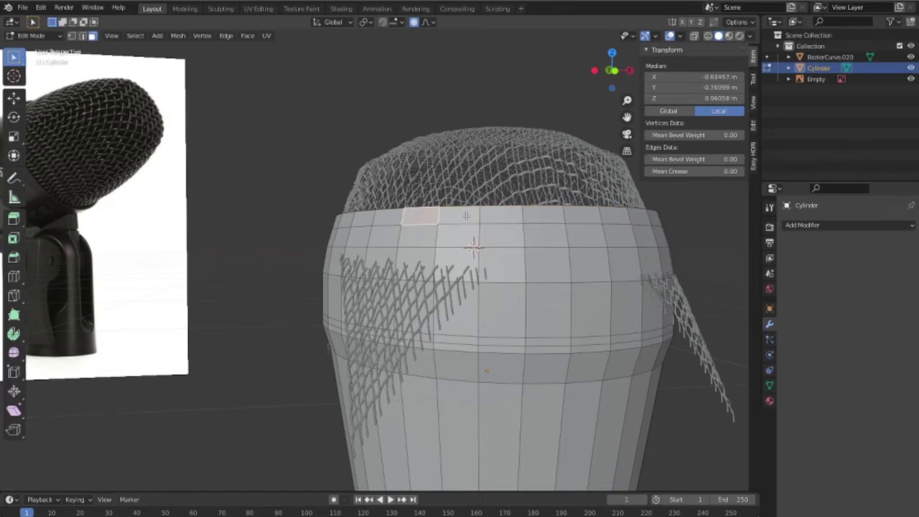
left_click(498, 216)
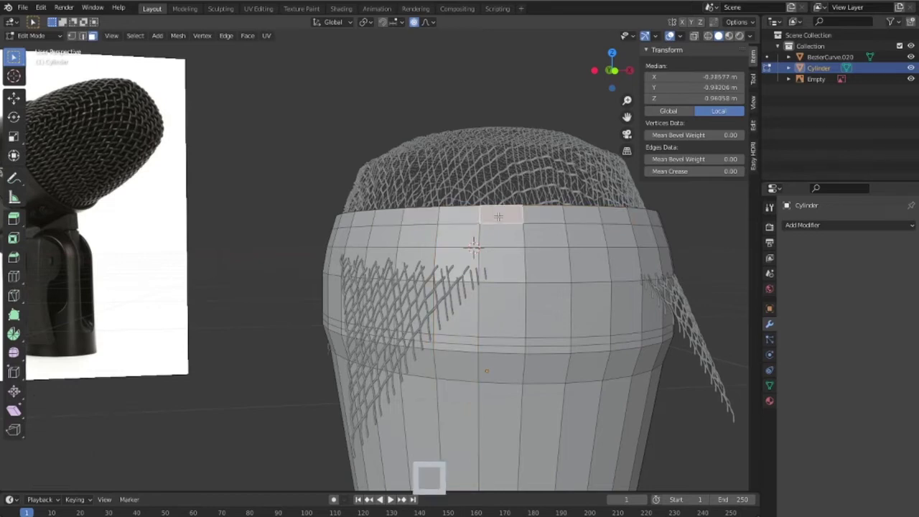
left_click(428, 216, "alt+shift")
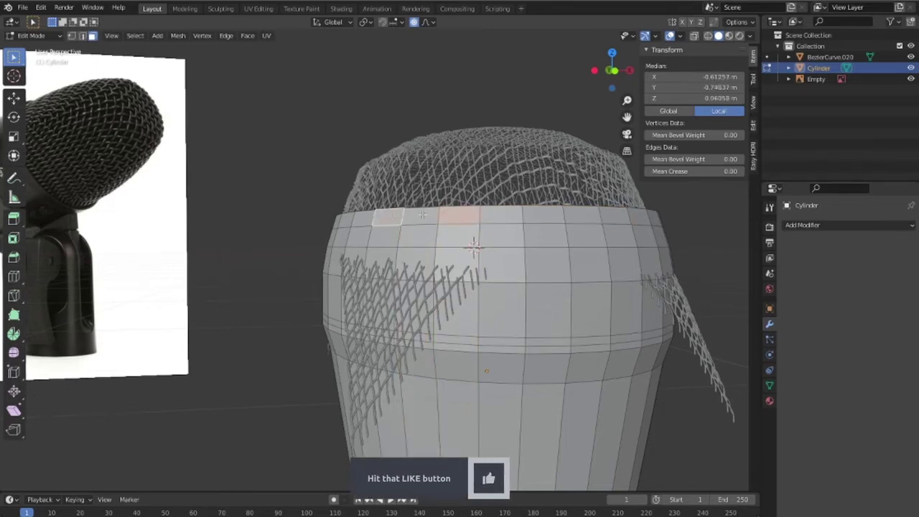
Select the row of faces around the top and extrude it outward along normals.
middle_click_drag(490, 219, 485, 280)
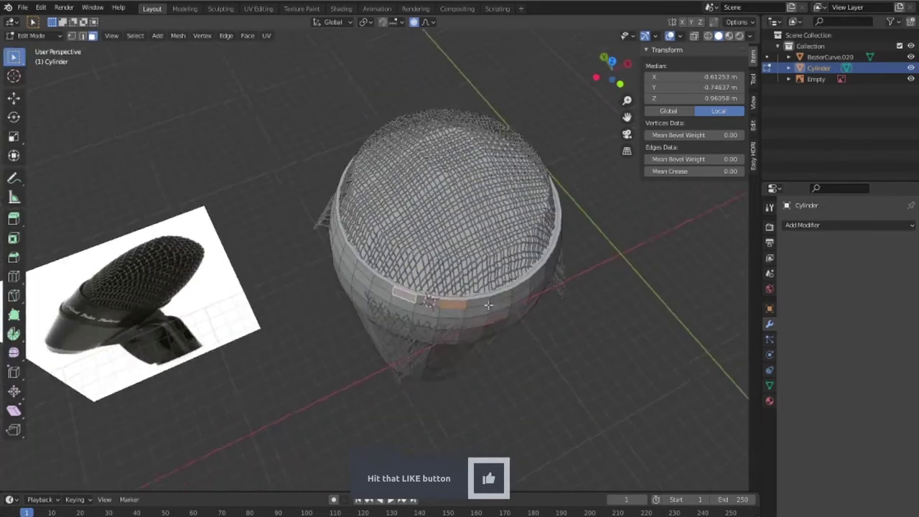
scroll(489, 287, "up", 2)
scroll(494, 305, "down", 2)
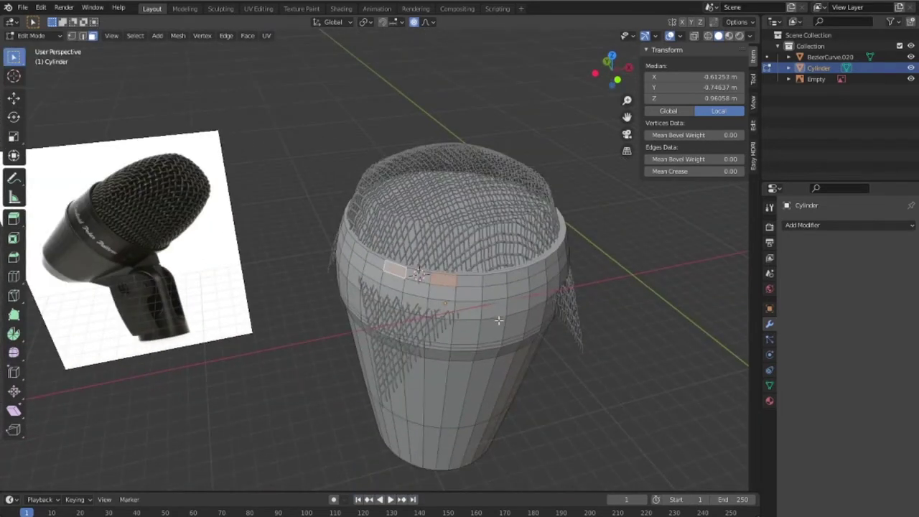
left_click(553, 256, "alt+shift")
left_click(554, 255, "alt+shift")
left_click(562, 252, "ctrl")
mouse_move(365, 255)
middle_mouse_down()
mouse_move(230, 367)
mouse_move(362, 379)
mouse_move(421, 350)
middle_mouse_up()
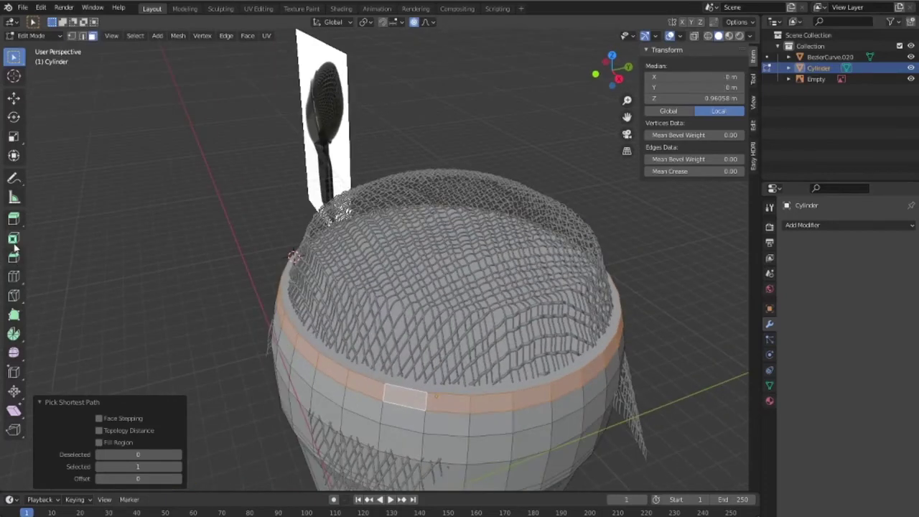
left_click_drag(14, 248, 102, 267)
mouse_move(440, 329)
left_mouse_down()
mouse_move(436, 302)
mouse_move(439, 324)
left_mouse_up()
Slide the top edge loop to a new position on the body.
key("Tab")
mouse_move(439, 324)
middle_mouse_down()
mouse_move(512, 365)
mouse_move(519, 292)
mouse_move(533, 389)
mouse_move(550, 372)
mouse_move(528, 362)
middle_mouse_up()
key("Tab")
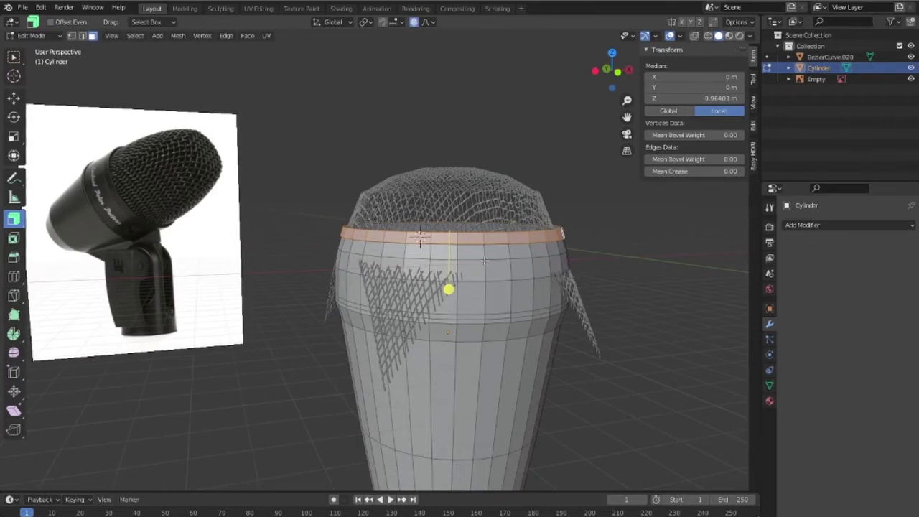
scroll(484, 263, "up", 1)
key("g")
key("g")
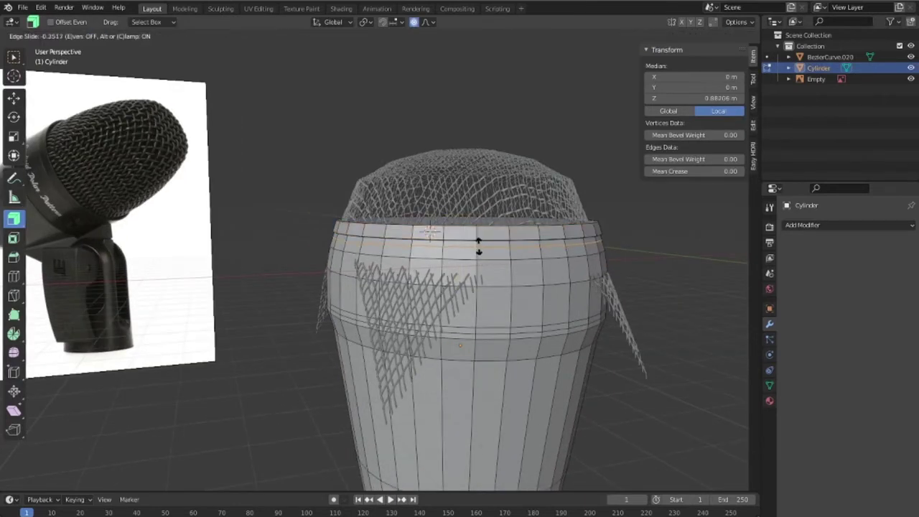
left_click(479, 244)
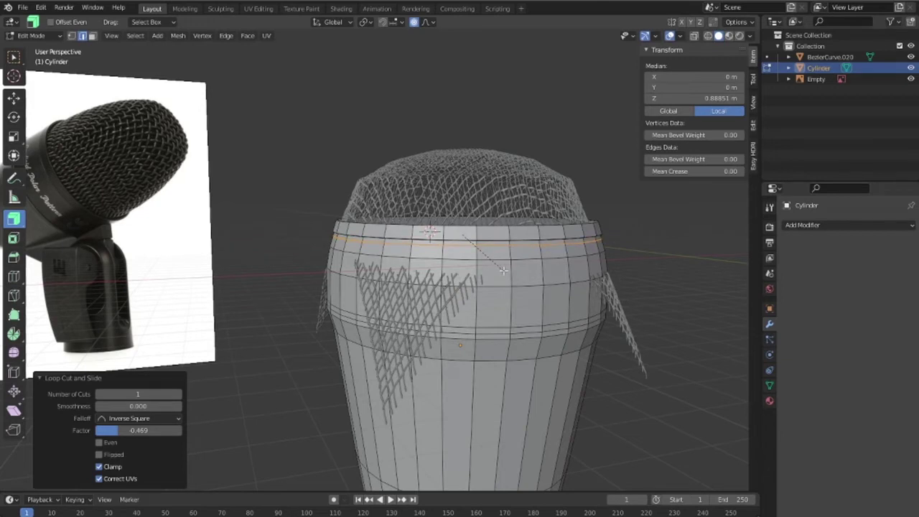
Add a new loop near the top, extrude that ring, and scale it wider.
key("ctrl+b")
left_click(513, 276)
key("e")
left_click(539, 293)
key("s")
left_click(460, 293)
left_click(523, 386)
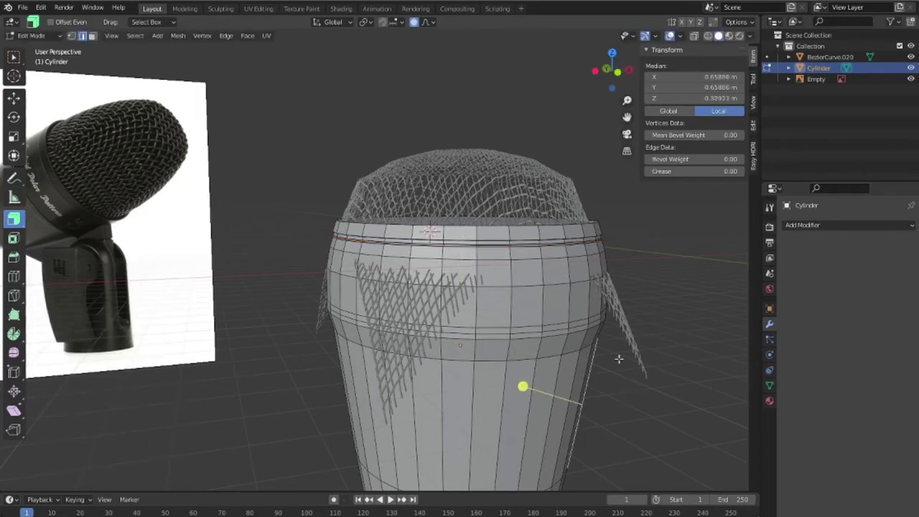
Add a level-1 Subdivision Surface modifier to smooth the body in Object Mode.
middle_click_drag(607, 333, 584, 365)
scroll(555, 361, "up", 3)
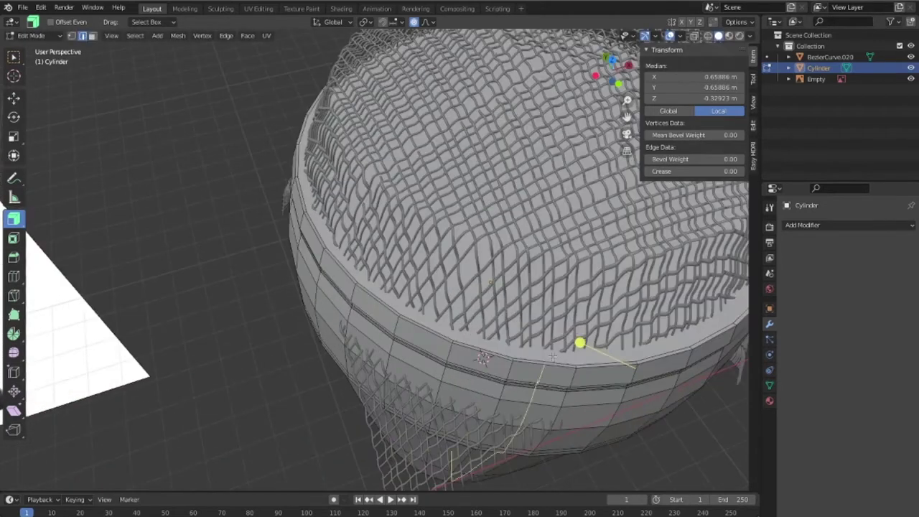
key("Tab")
scroll(379, 300, "down", 4)
mouse_move(378, 300)
middle_mouse_down()
mouse_move(727, 403)
mouse_move(599, 316)
mouse_move(467, 345)
middle_mouse_up()
key("ctrl+1")
Shade the body smooth and rescale one of its edge loops in Edit Mode.
right_click(458, 345)
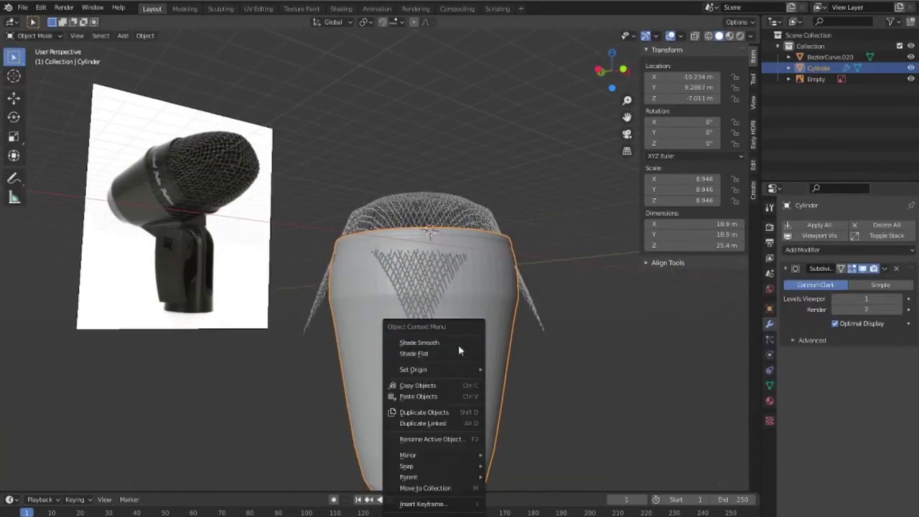
scroll(549, 426, "up", 2)
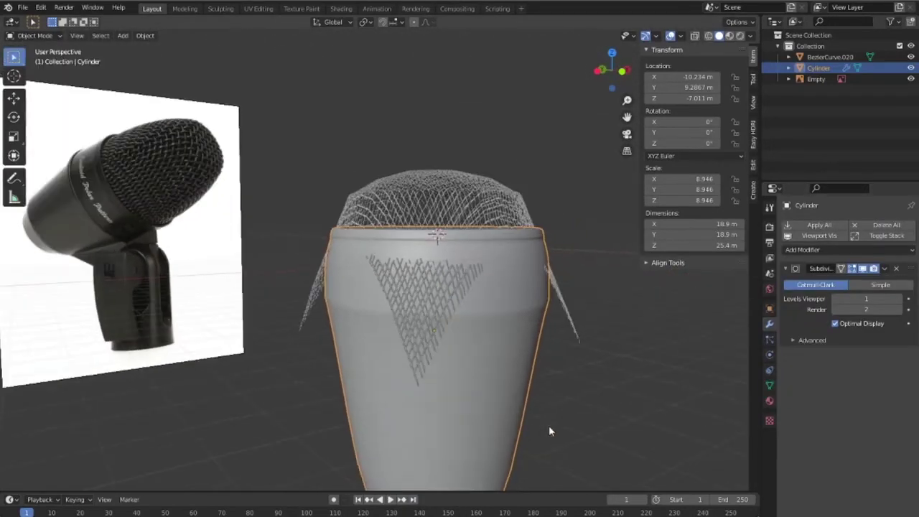
key("Tab")
scroll(504, 282, "up", 2)
scroll(504, 278, "up", 3)
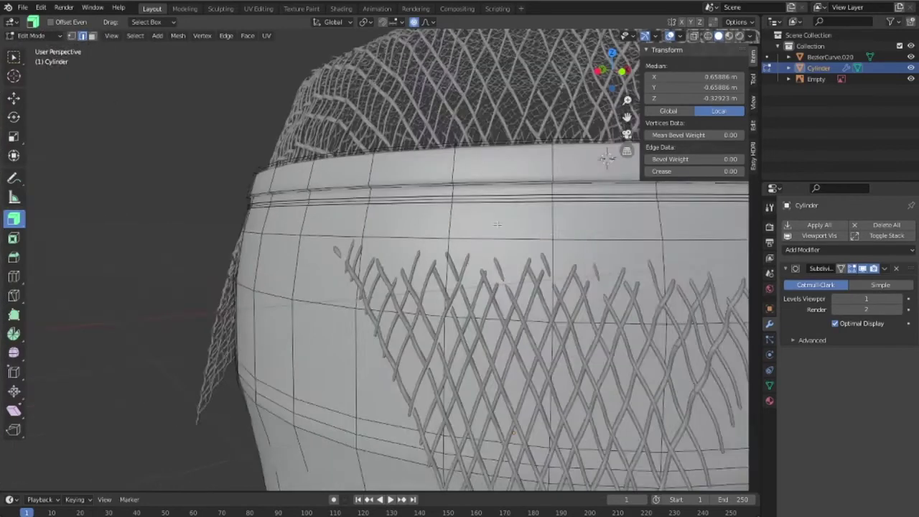
scroll(491, 160, "up", 1)
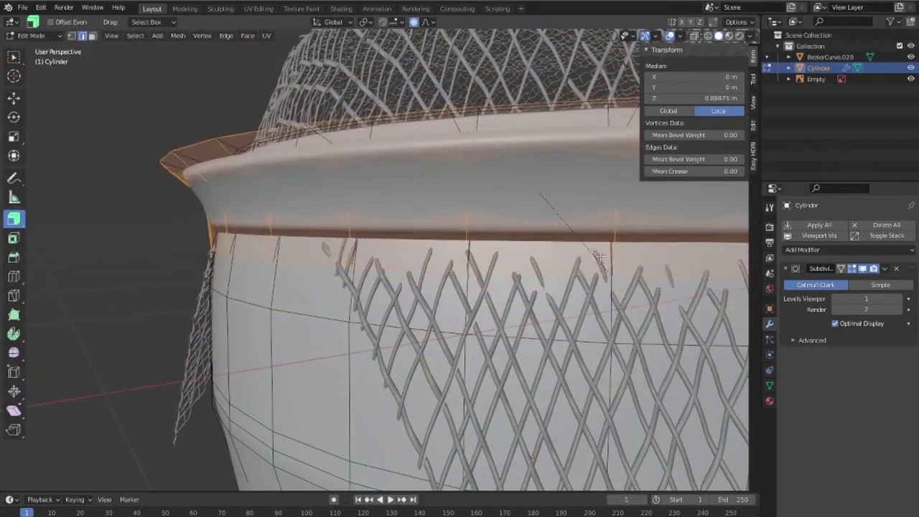
left_click(604, 218)
key("Tab")
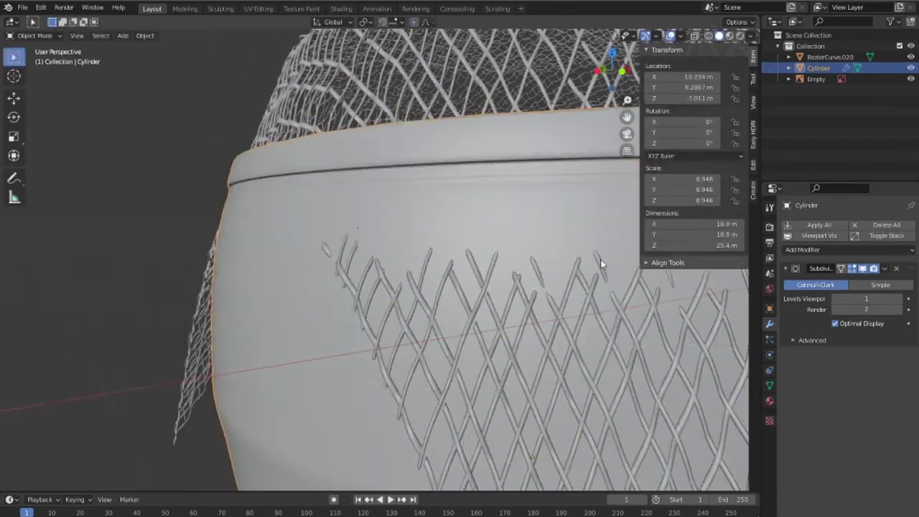
scroll(570, 292, "down", 5)
Scale the top edge loop so the rim tucks under the grille dome.
key("Tab")
scroll(555, 296, "up", 3)
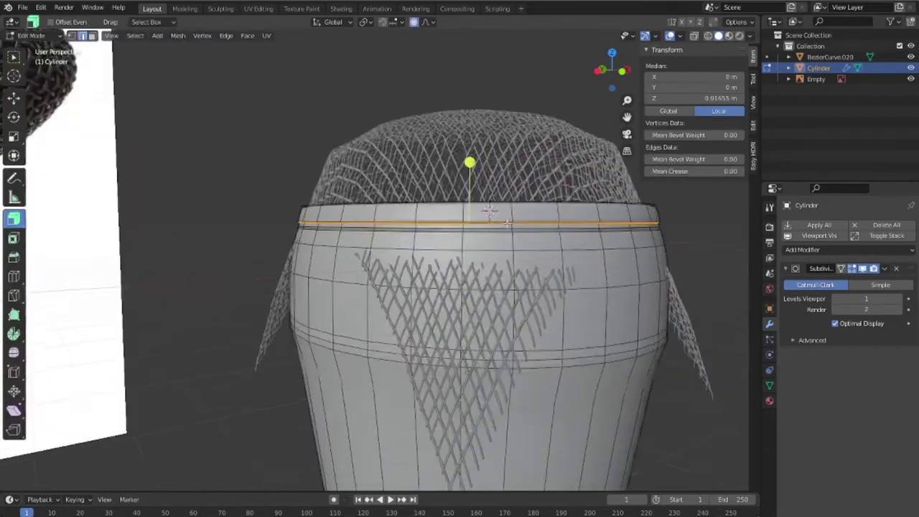
scroll(505, 226, "up", 2)
key("s")
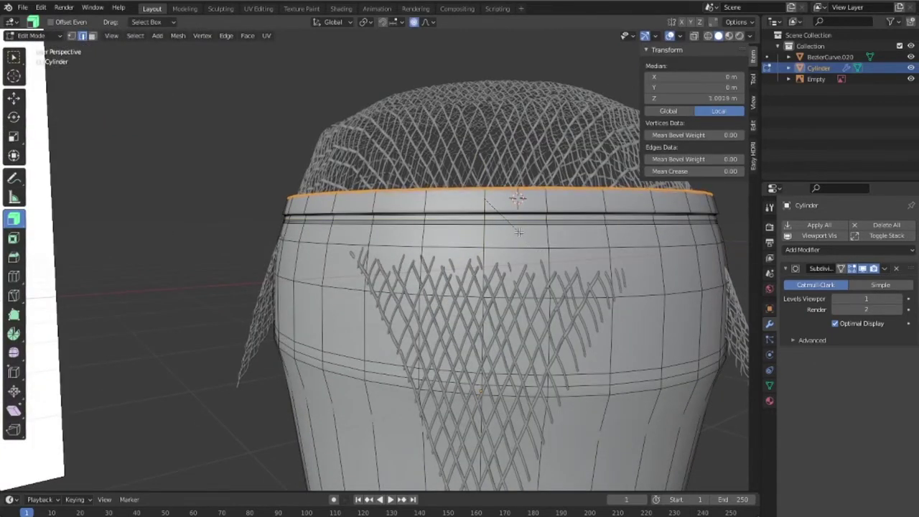
left_click(518, 232)
key("Tab")
scroll(543, 269, "down", 3)
left_click(616, 365)
scroll(573, 363, "down", 2)
mouse_move(574, 363)
middle_mouse_down()
mouse_move(569, 418)
mouse_move(553, 352)
middle_mouse_up()
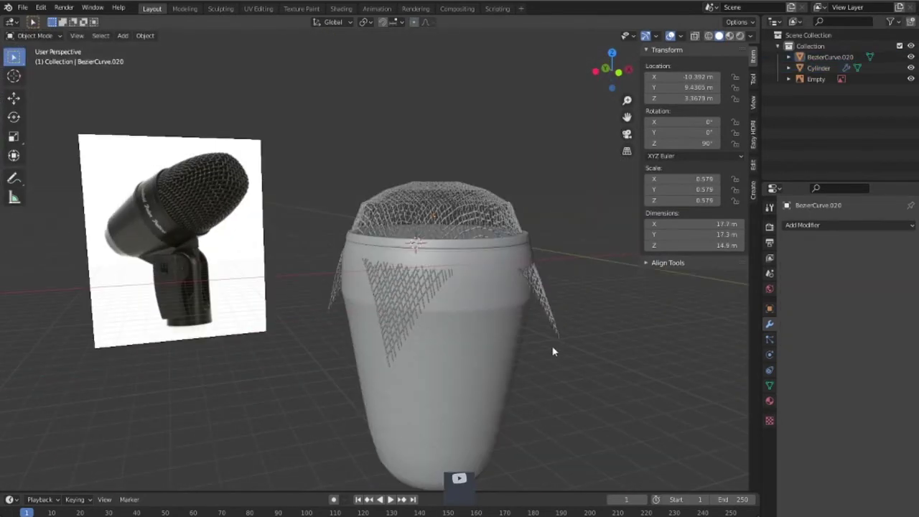
Box-select the net's side flaps in a front X-ray view and delete their vertices.
left_click(495, 224)
key("Tab")
key("KP_1")
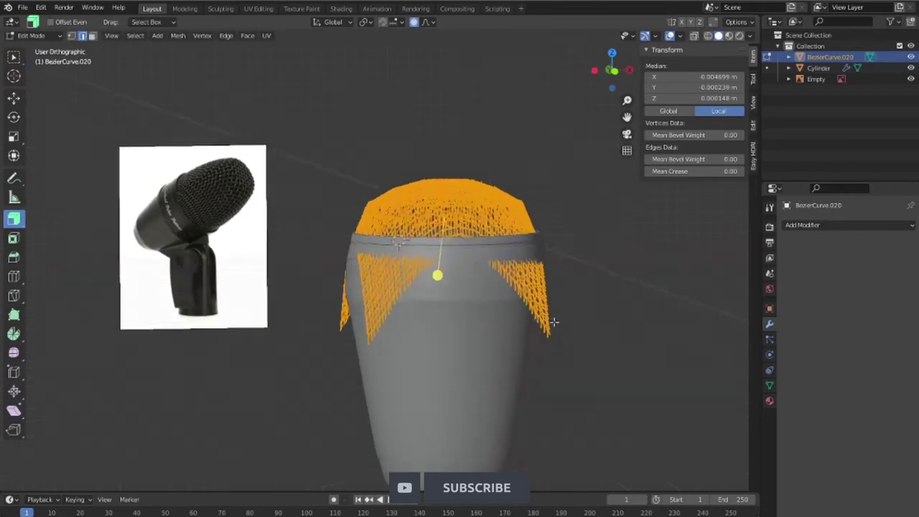
left_click_drag(594, 410, 301, 250)
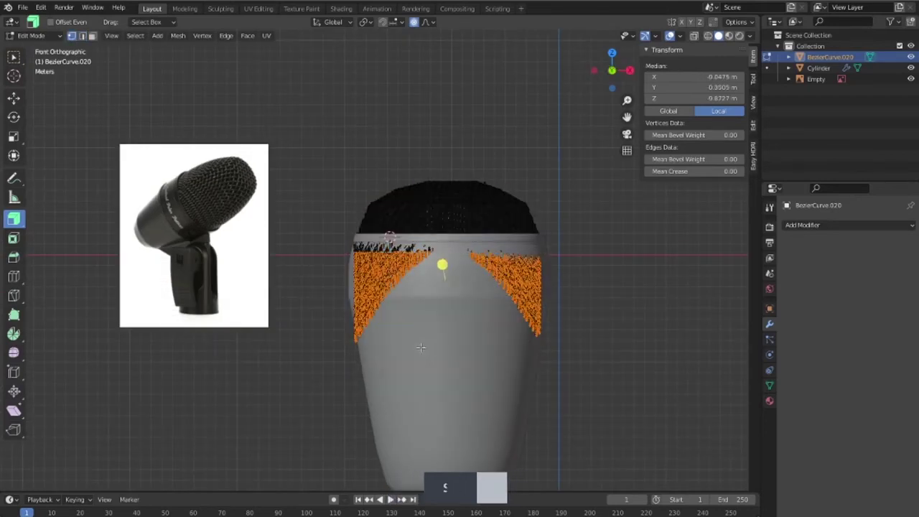
key("alt+z")
left_click_drag(616, 409, 292, 245)
key("x")
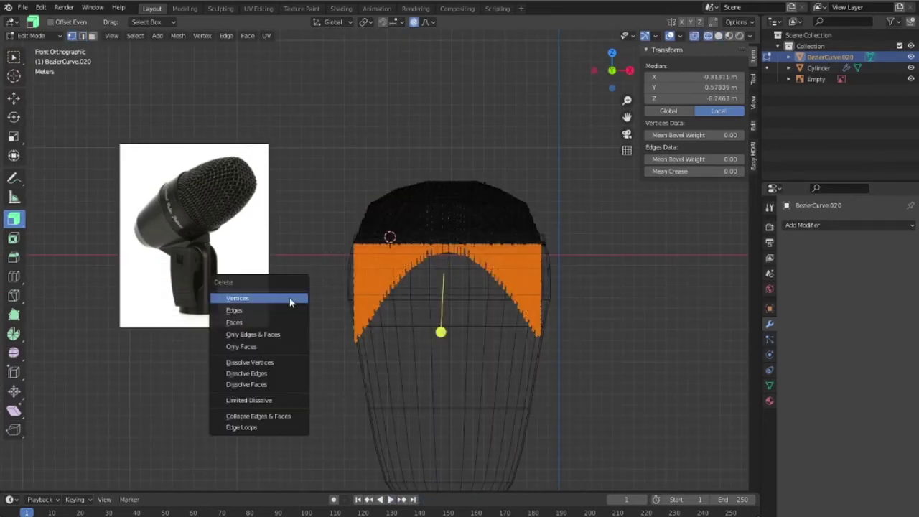
key("Return")
key("alt+z")
key("Tab")
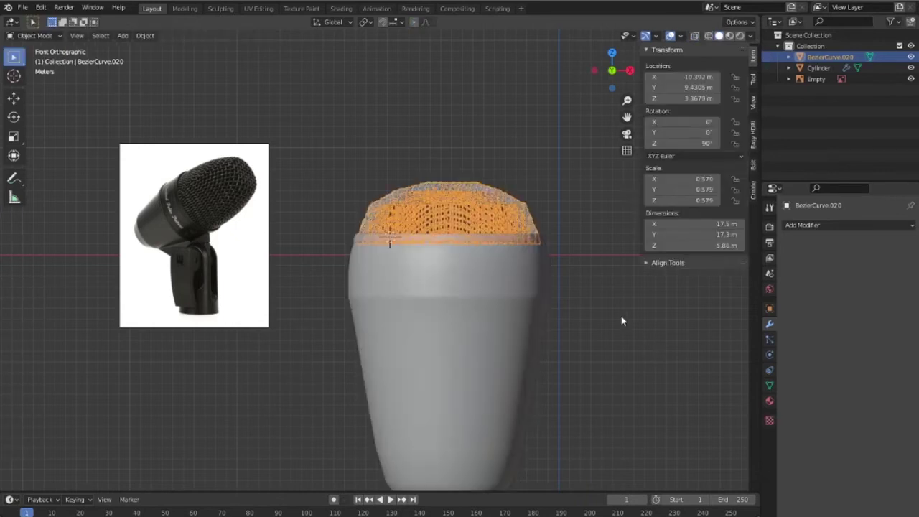
Select the edge loop around the body's middle in edge-select mode.
scroll(622, 316, "down", 2)
mouse_move(601, 319)
middle_mouse_down()
mouse_move(612, 344)
mouse_move(463, 353)
mouse_move(564, 334)
mouse_move(570, 307)
middle_mouse_up()
scroll(467, 345, "up", 3)
scroll(567, 307, "down", 2)
scroll(525, 323, "up", 2)
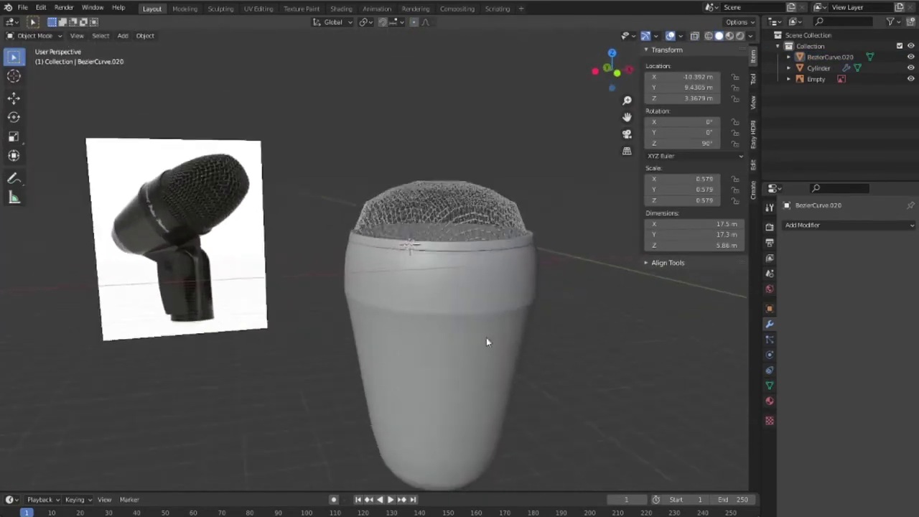
left_click(487, 338)
key("Tab")
scroll(475, 344, "up", 2)
key("2")
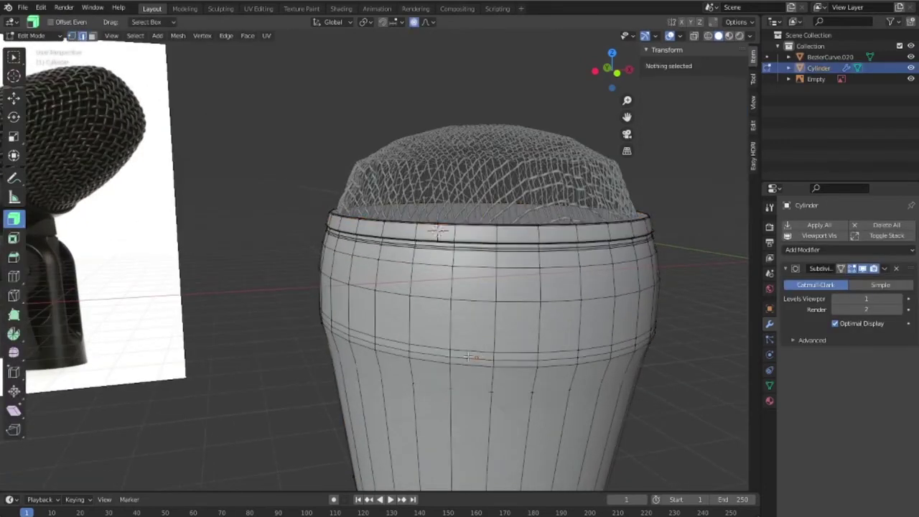
left_click(470, 359, "alt")
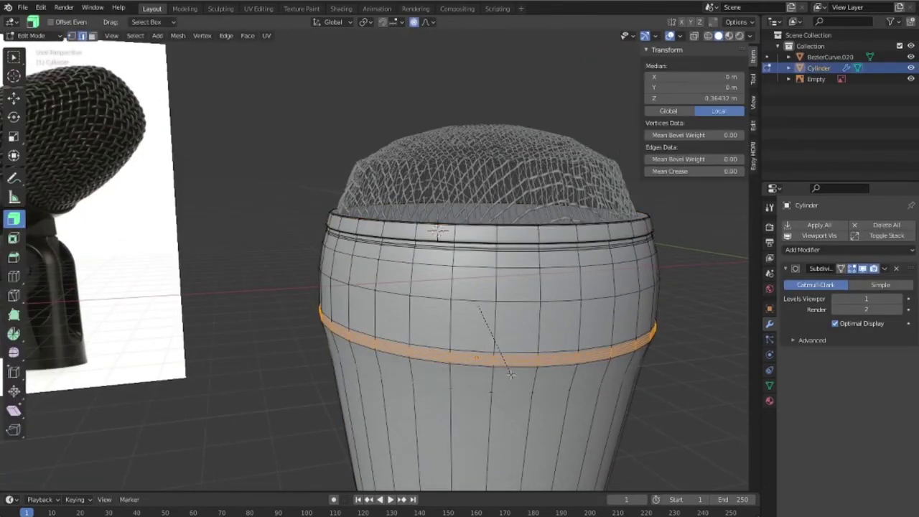
Bevel the middle loop into a 4-segment band and extrude it slightly outward.
left_click(503, 364)
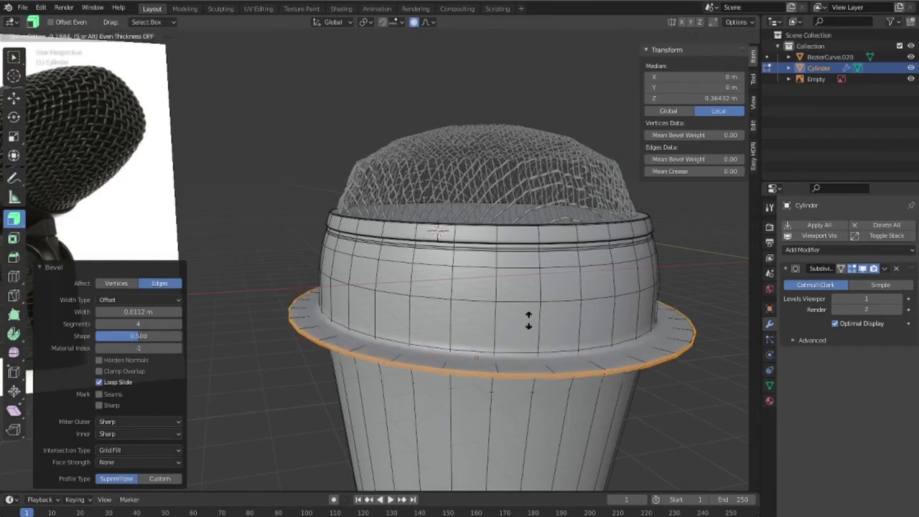
left_click(529, 318)
key("Tab")
scroll(627, 396, "down", 4)
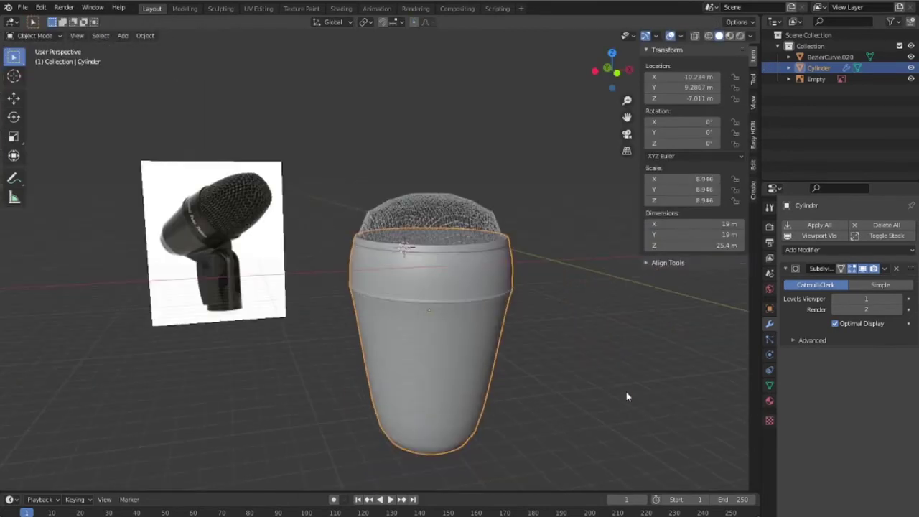
mouse_move(626, 392)
middle_mouse_down()
mouse_move(560, 355)
mouse_move(531, 376)
mouse_move(437, 377)
mouse_move(462, 421)
middle_mouse_up()
key("alt+a")
scroll(510, 320, "up", 3)
scroll(509, 321, "down", 4)
mouse_move(510, 322)
middle_mouse_down()
mouse_move(536, 304)
mouse_move(537, 275)
mouse_move(444, 403)
middle_mouse_up()
left_click(444, 407)
Add an edge loop near the bottom of the body and select the bottom loop.
key("Tab")
key("ctrl+r")
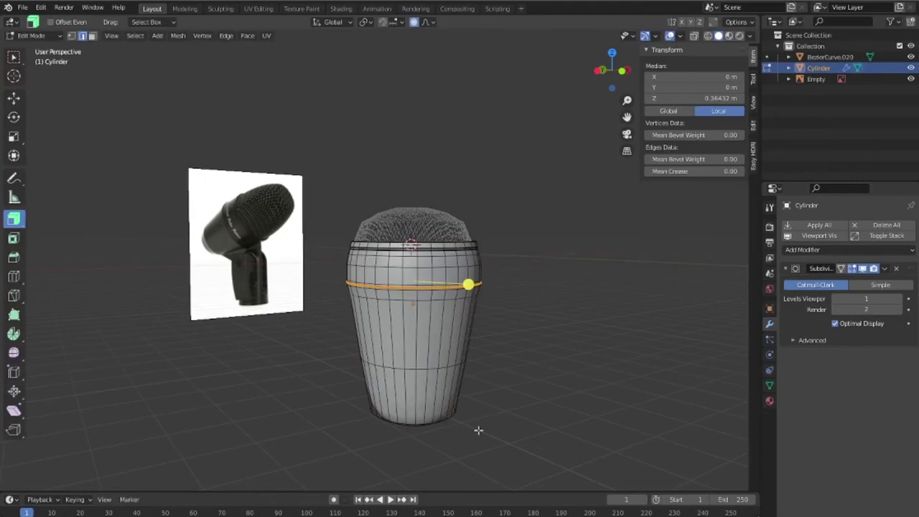
left_click(445, 407)
middle_click_drag(474, 427, 467, 369)
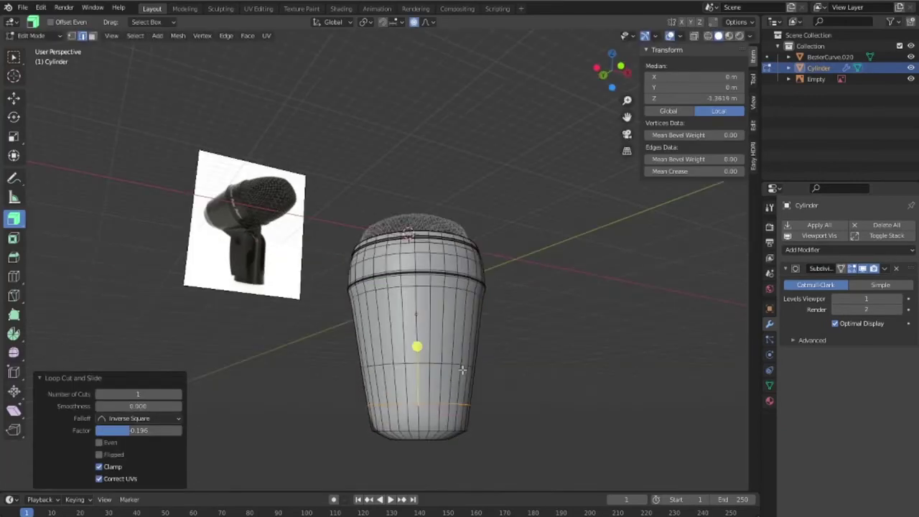
key("shift+z")
key("KP_1")
left_click(469, 431, "alt")
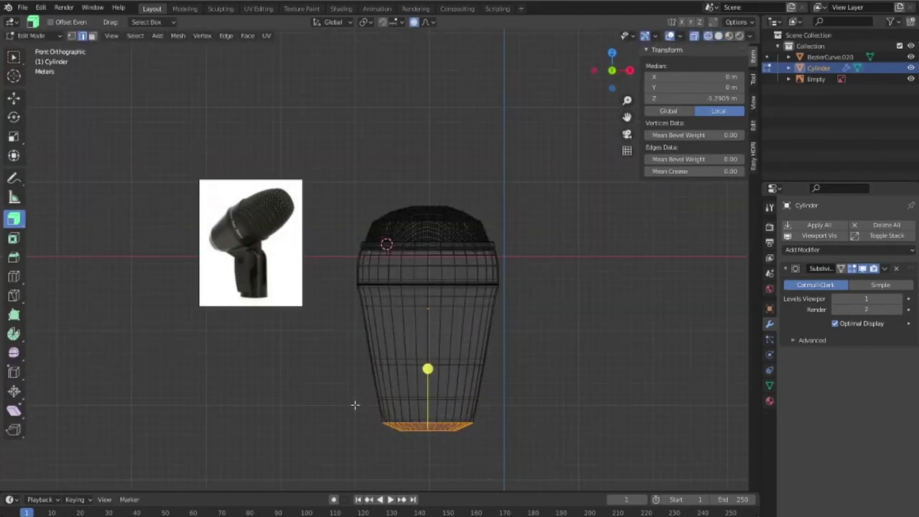
scroll(410, 453, "up", 1)
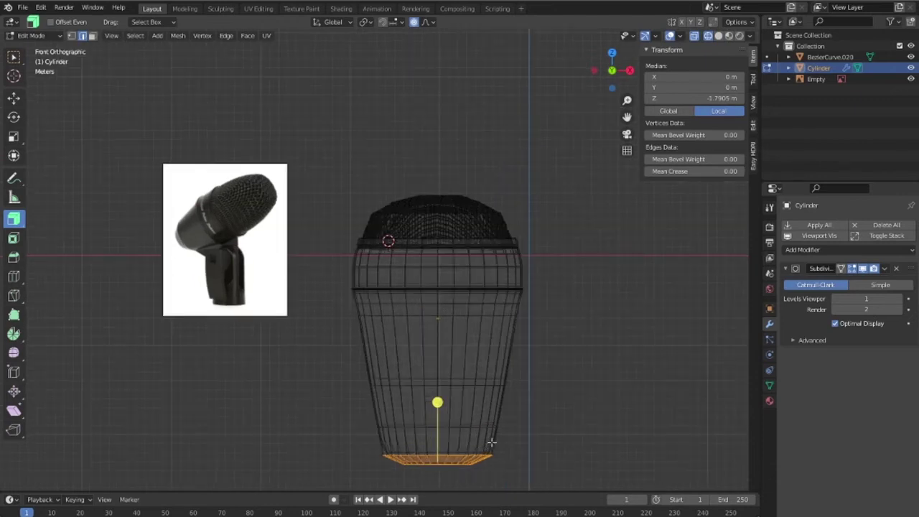
scroll(493, 445, "down", 3)
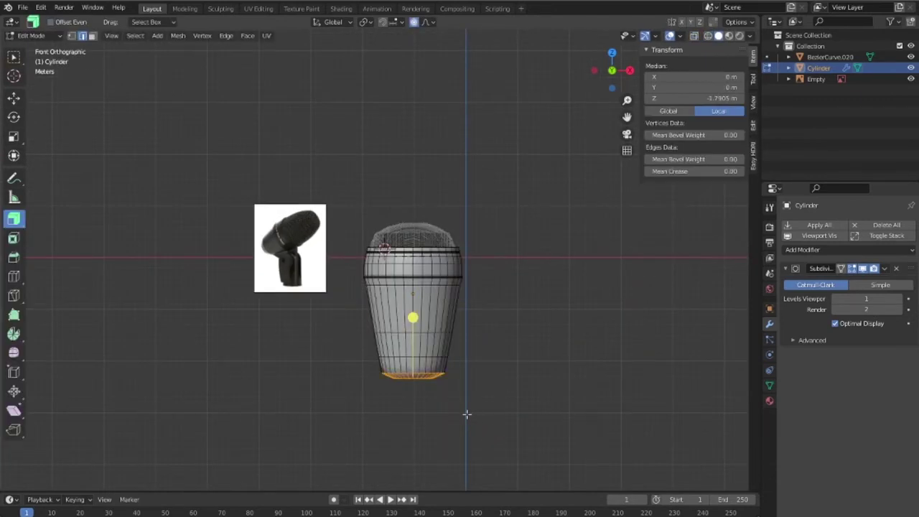
key("Tab")
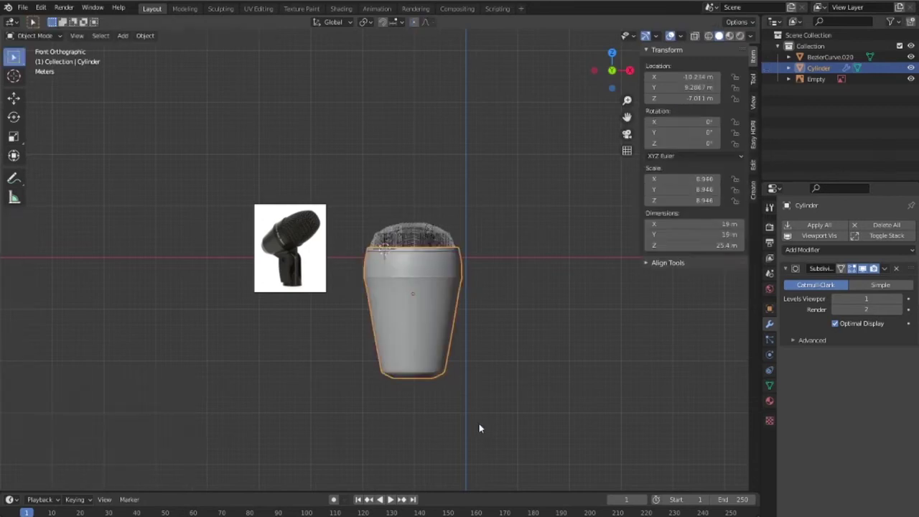
Raise the grille dome vertically to Z 4.3504.
scroll(460, 407, "up", 3)
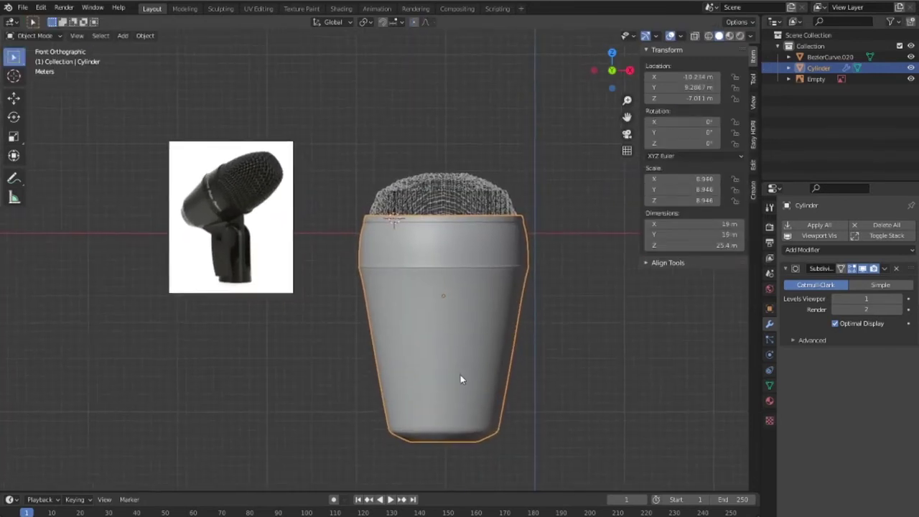
left_click(493, 285)
key("g")
key("z")
left_click(513, 281)
mouse_move(513, 280)
middle_mouse_down()
mouse_move(546, 371)
mouse_move(576, 353)
mouse_move(497, 328)
mouse_move(416, 322)
mouse_move(514, 310)
mouse_move(506, 311)
mouse_move(544, 317)
mouse_move(523, 314)
middle_mouse_up()
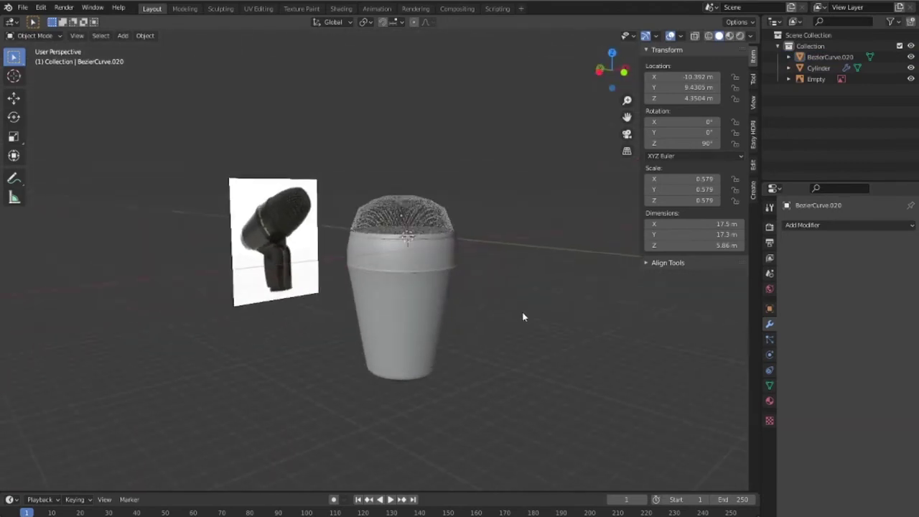
Box-select the body's bottom rows in wireframe and move them along Z.
left_click(435, 374)
key("Tab")
key("shift+z")
middle_click_drag(437, 416, 341, 401)
left_click_drag(340, 401, 539, 458)
middle_click_drag(538, 459, 507, 431, "alt")
left_click(507, 432)
left_click_drag(356, 397, 554, 441)
left_click_drag(345, 387, 546, 445)
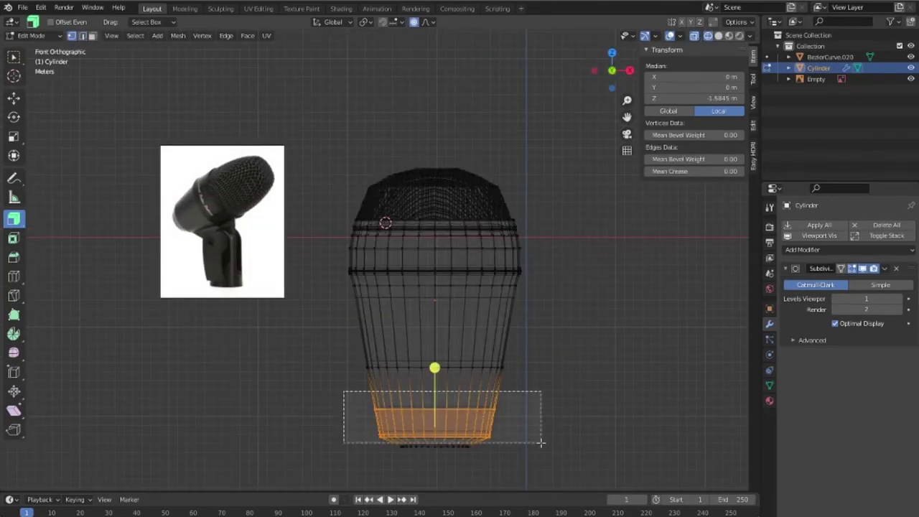
key("g")
key("z")
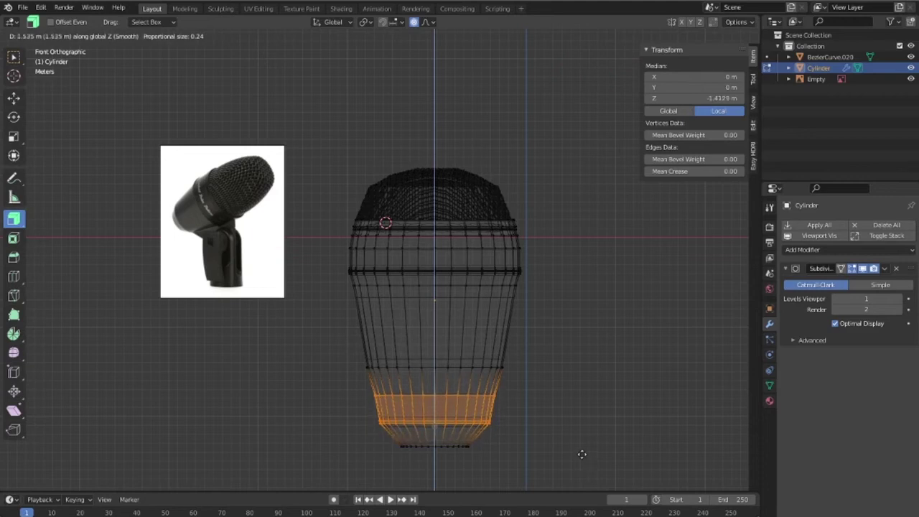
left_click(581, 455)
key("Tab")
key("shift+z")
Select the edge loop just above the base and bevel it into a chamfer.
key("Tab")
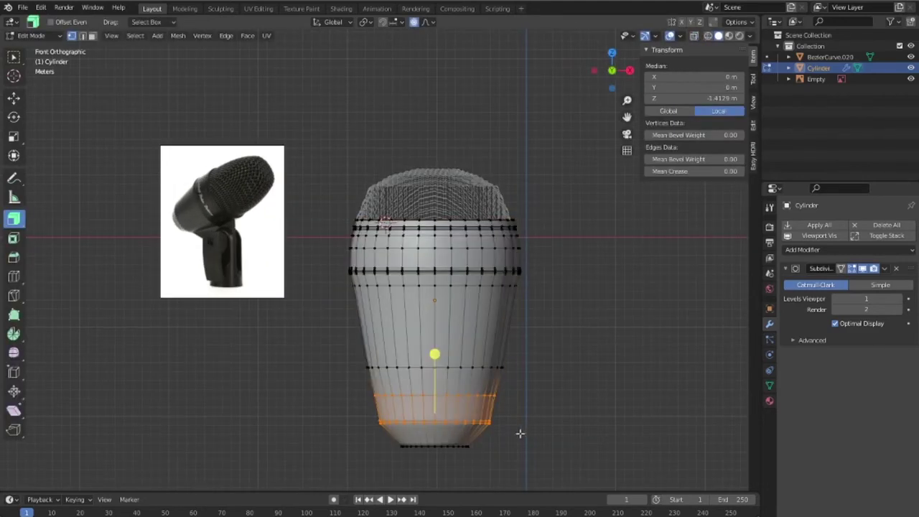
scroll(498, 425, "up", 3)
key("alt+a")
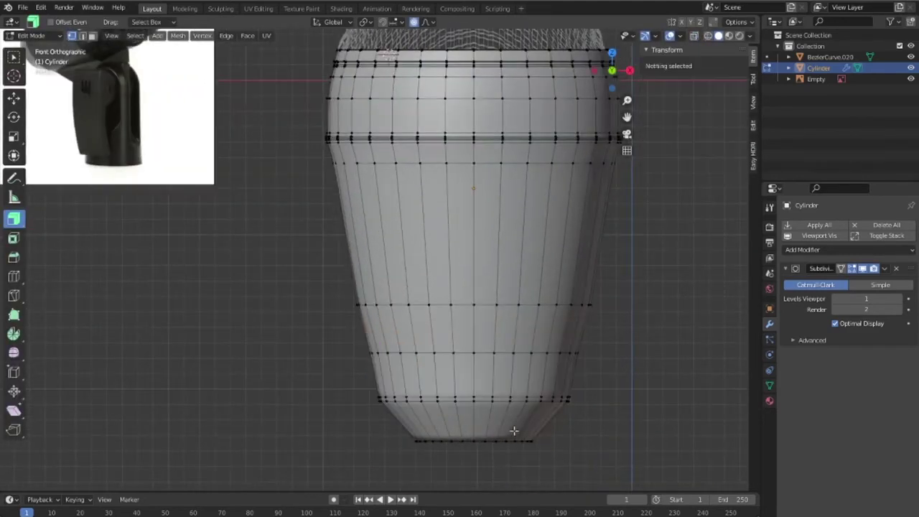
left_click(483, 405)
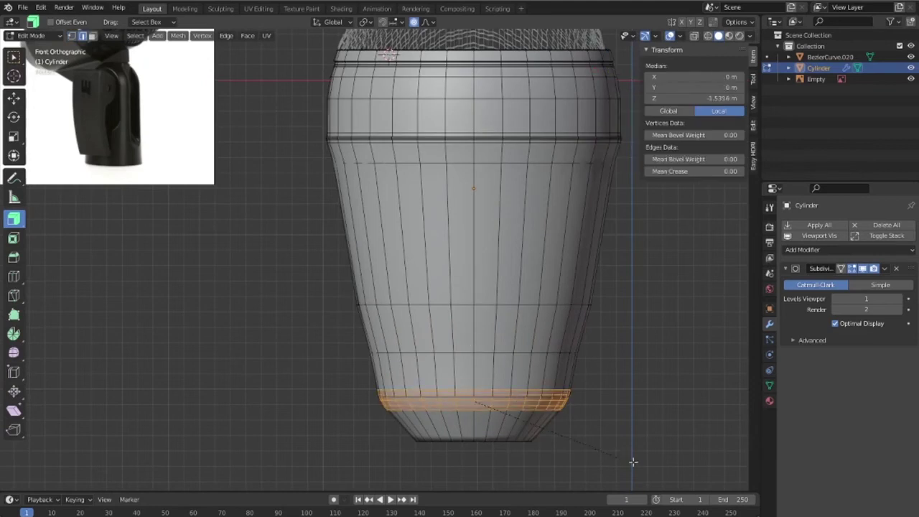
left_click(513, 391)
key("ctrl+z")
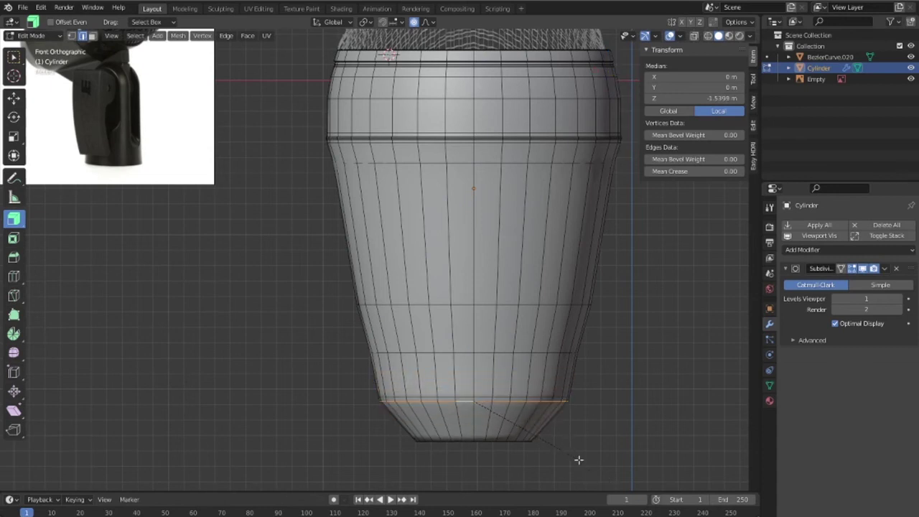
left_click(589, 468)
key("Tab")
Save the microphone file under its existing name.
scroll(575, 431, "down", 3)
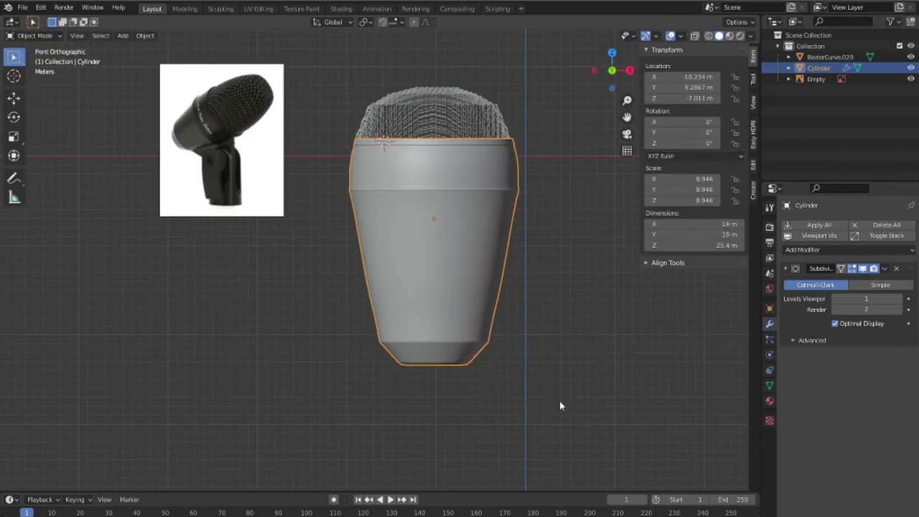
left_click(559, 399)
mouse_move(484, 291)
middle_mouse_down()
mouse_move(543, 316)
mouse_move(517, 301)
middle_mouse_up()
key("ctrl+s")
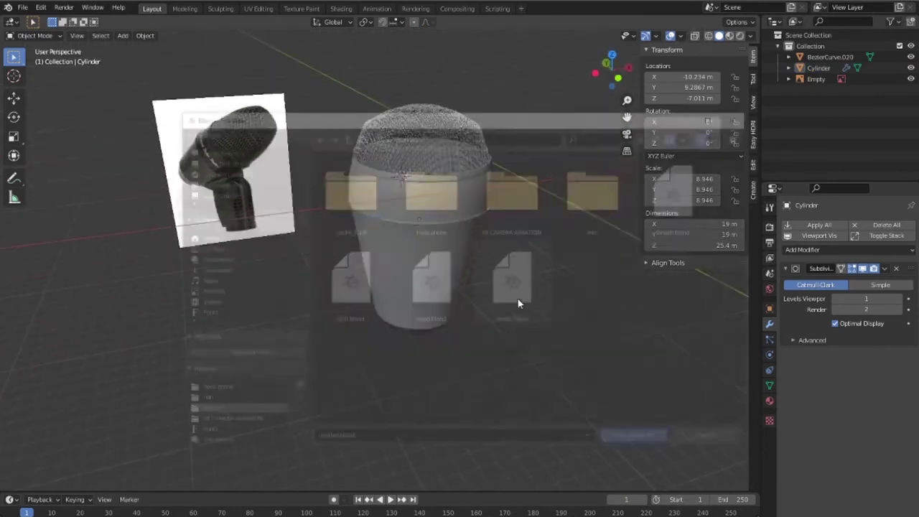
key("Return")
left_click(624, 441)
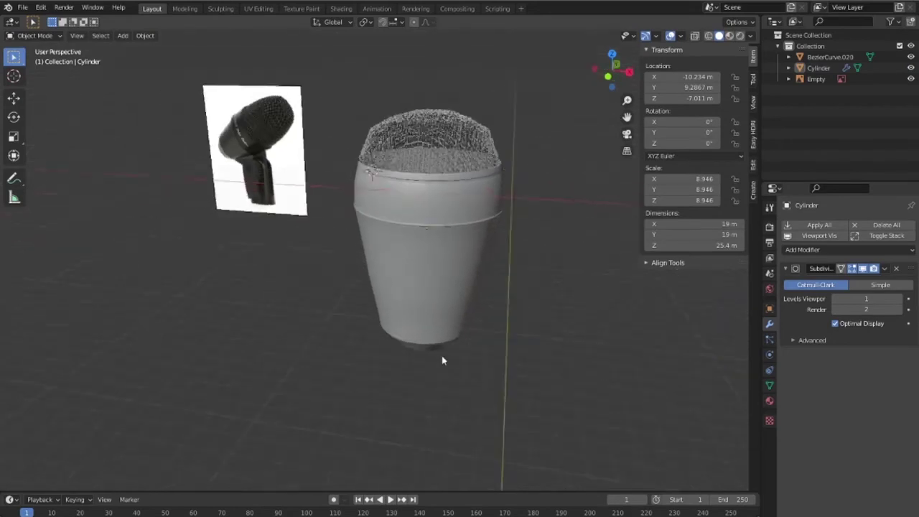
Raise the wire-mesh grille dome slightly along Z so it rests on the body's rim.
scroll(485, 226, "up", 3)
key("KP_1")
key("shift+z")
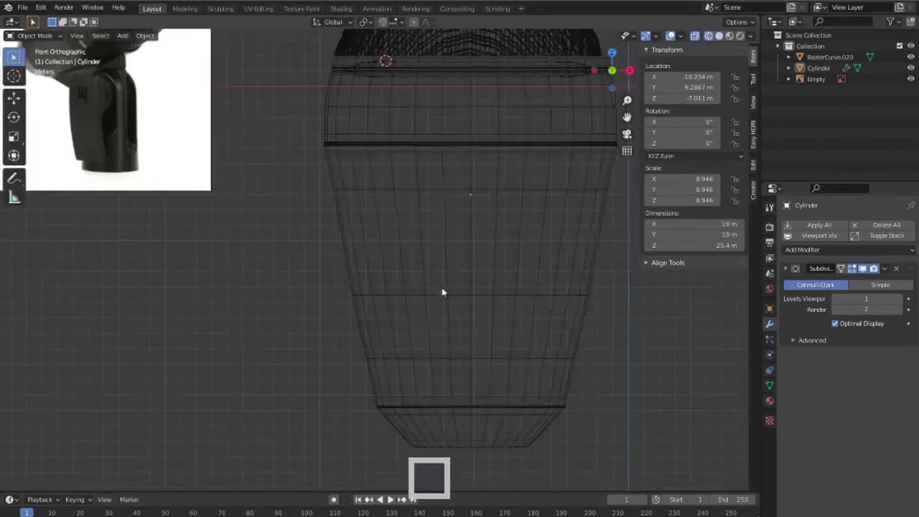
left_click(441, 278)
key("g")
key("z")
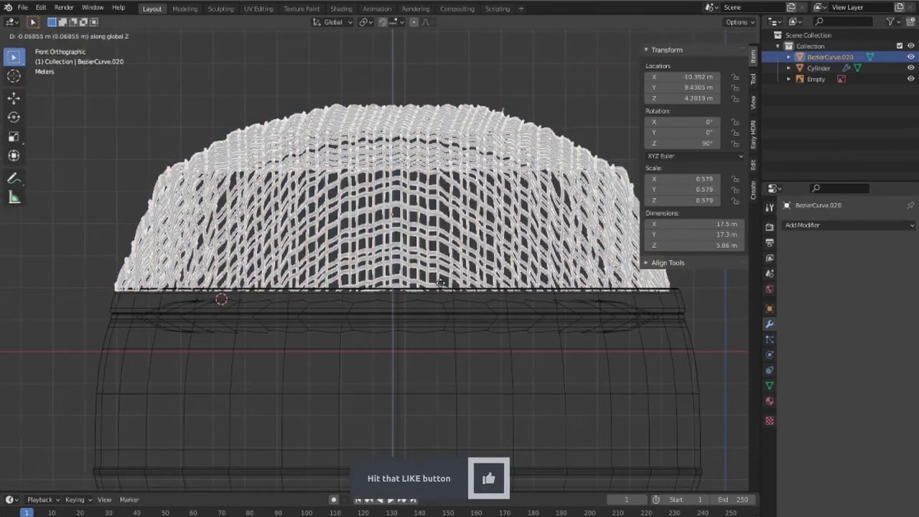
left_click(441, 281)
Inspect the grille in Edit Mode, restore solid shading, and return to the front view.
scroll(441, 287, "down", 2)
middle_click_drag(441, 287, 512, 352)
key("Tab")
scroll(504, 402, "down", 2)
mouse_move(504, 403)
middle_mouse_down()
mouse_move(505, 390)
mouse_move(467, 392)
mouse_move(591, 359)
middle_mouse_up()
key("shift+z")
key("Tab")
left_click(495, 404)
scroll(470, 366, "up", 2)
mouse_move(470, 366)
middle_mouse_down()
mouse_move(497, 335)
mouse_move(523, 368)
mouse_move(513, 354)
mouse_move(388, 355)
mouse_move(464, 352)
middle_mouse_up()
key("KP_1")
scroll(471, 359, "up", 1)
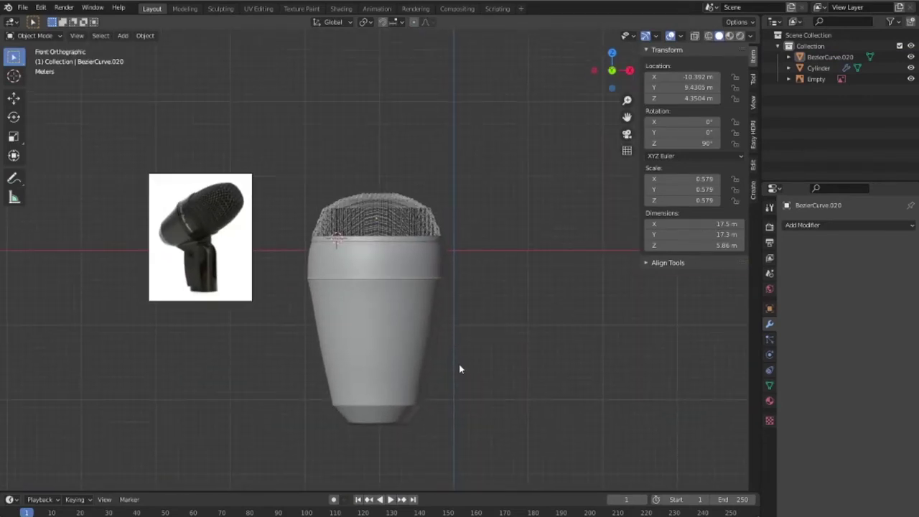
Tilt the microphone body and grille together about 42° around X.
left_click_drag(481, 213, 316, 280)
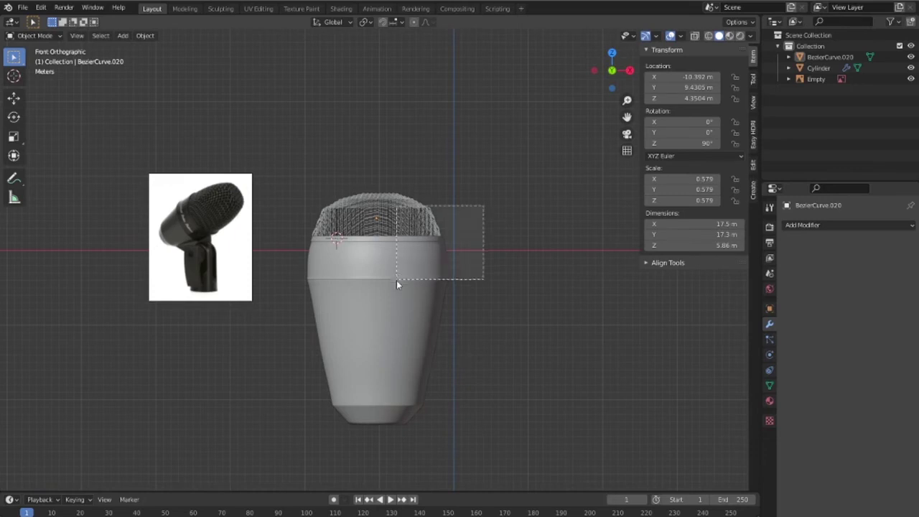
key("r")
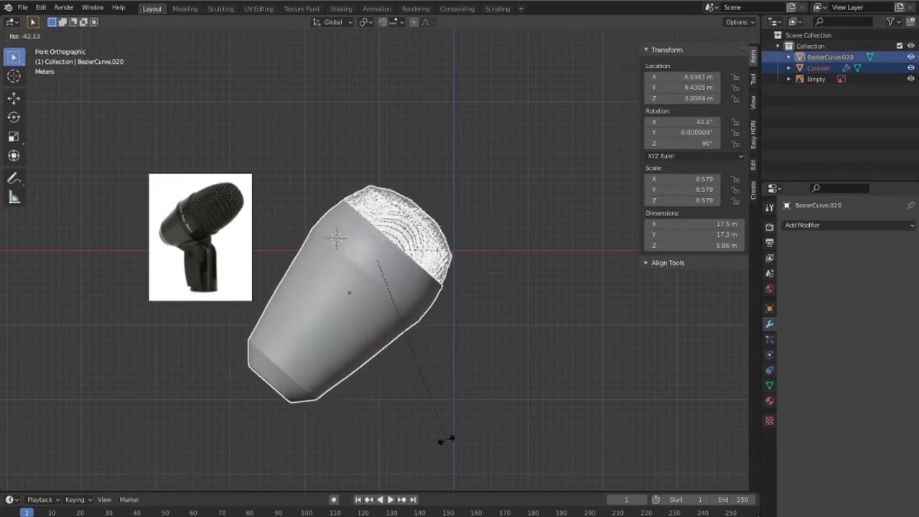
left_click(424, 435)
Select a face on the underside of the microphone body in Edit Mode.
left_click(334, 368)
left_click(334, 369)
key("Tab")
middle_click_drag(335, 370, 309, 395)
left_click(362, 382)
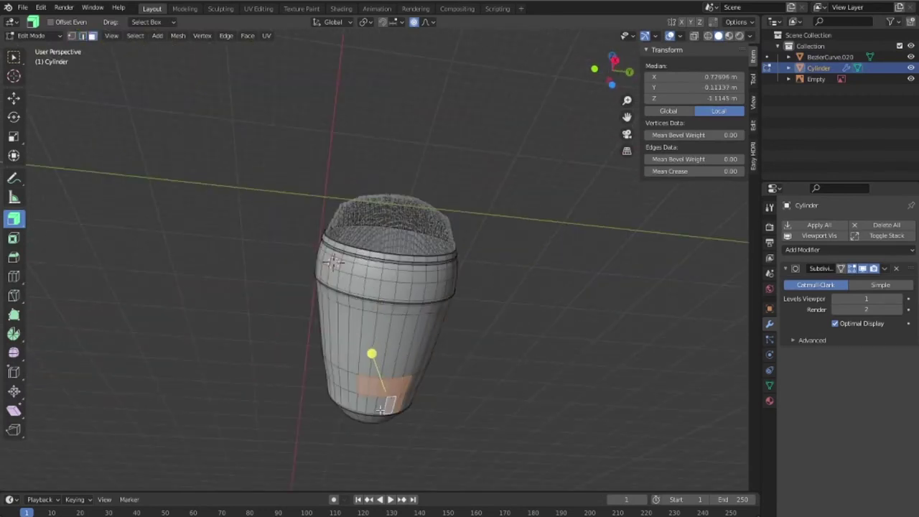
Extrude the underside face into a neck and narrow its end by scaling.
middle_click_drag(472, 408, 552, 424)
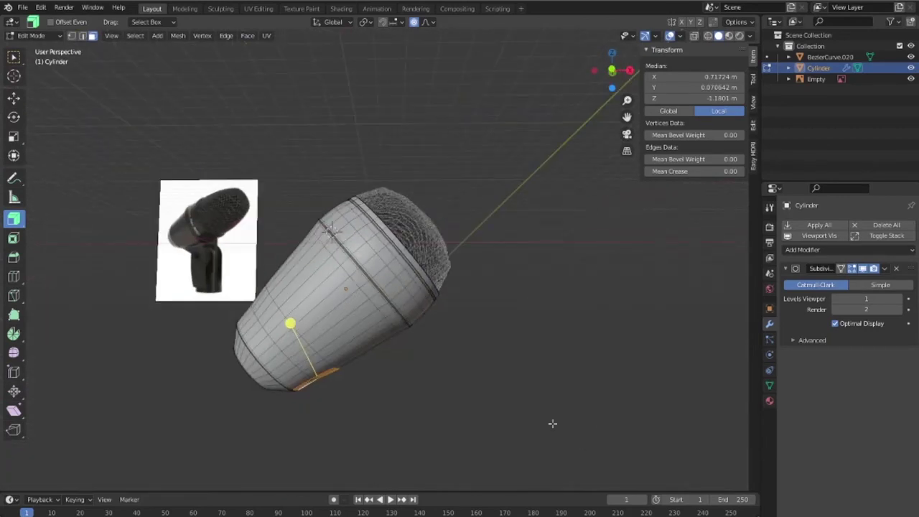
left_click_drag(290, 323, 293, 325)
left_click(295, 326)
middle_click_drag(313, 366, 380, 367)
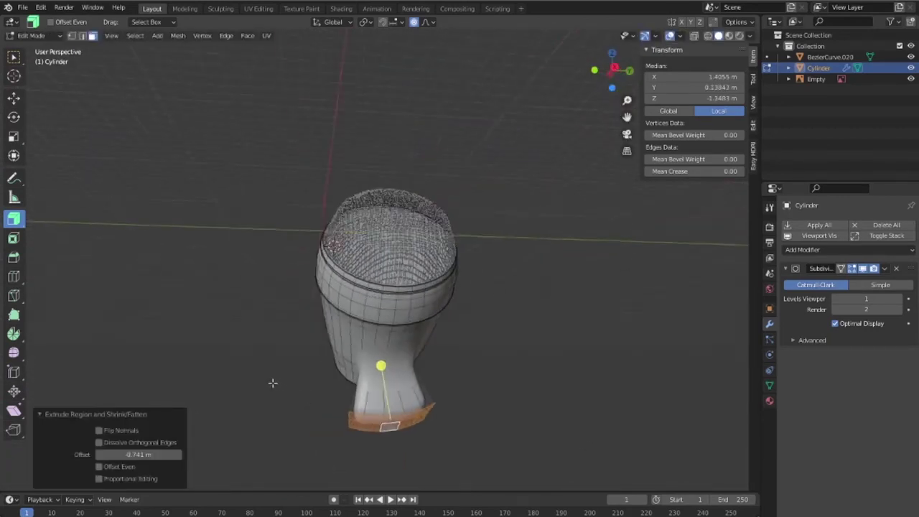
key("s")
key("x")
key("y")
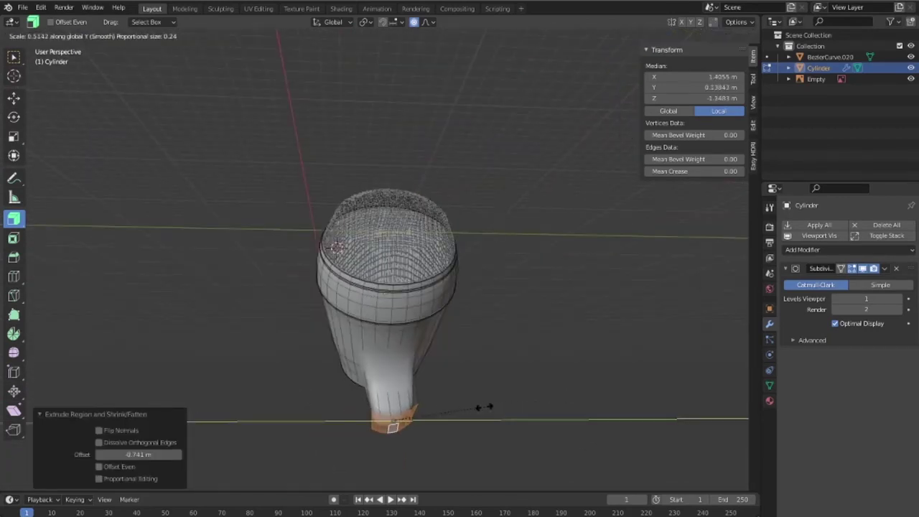
left_click(484, 407)
Extrude the stem further and rotate its end to angle it downward.
middle_click_drag(484, 406, 607, 375)
key("e")
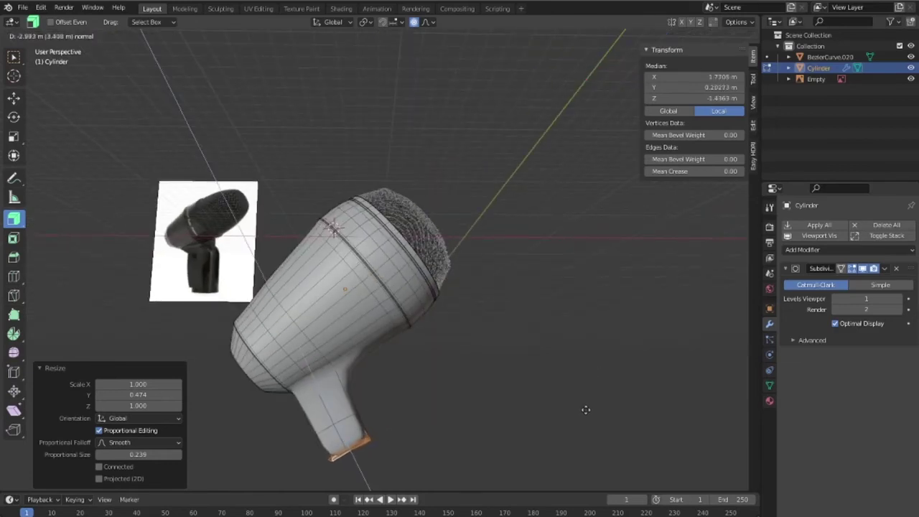
left_click(586, 410)
key("r")
left_click(588, 431)
Lengthen the stem downward in front view, then clear the selection.
middle_click_drag(589, 390, 541, 387)
key("KP_1")
key("e")
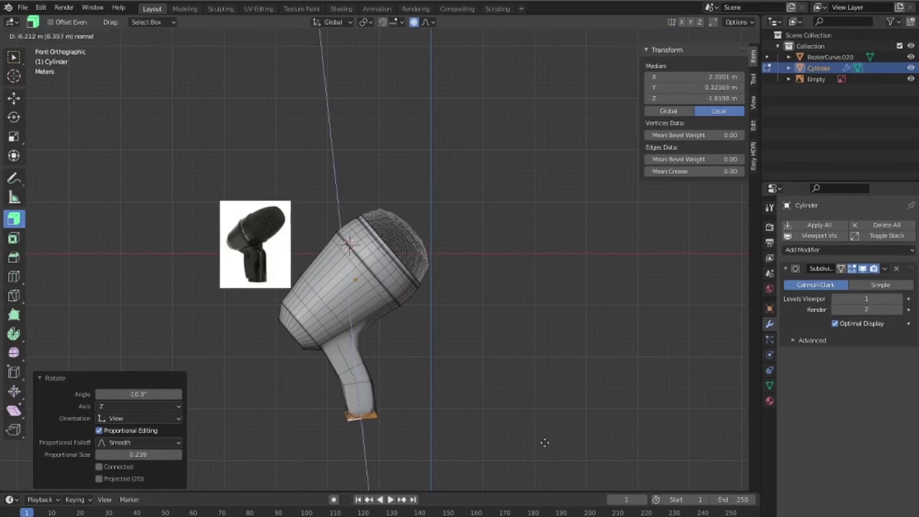
left_click(545, 437)
key("alt+a")
mouse_move(472, 419)
middle_mouse_down()
mouse_move(225, 421)
mouse_move(491, 442)
middle_mouse_up()
scroll(410, 395, "up", 5)
mouse_move(414, 396)
middle_mouse_down()
mouse_move(496, 343)
mouse_move(451, 336)
middle_mouse_up()
Add two loop cuts, one at the stem-body joint and one along the stem.
left_click(440, 323)
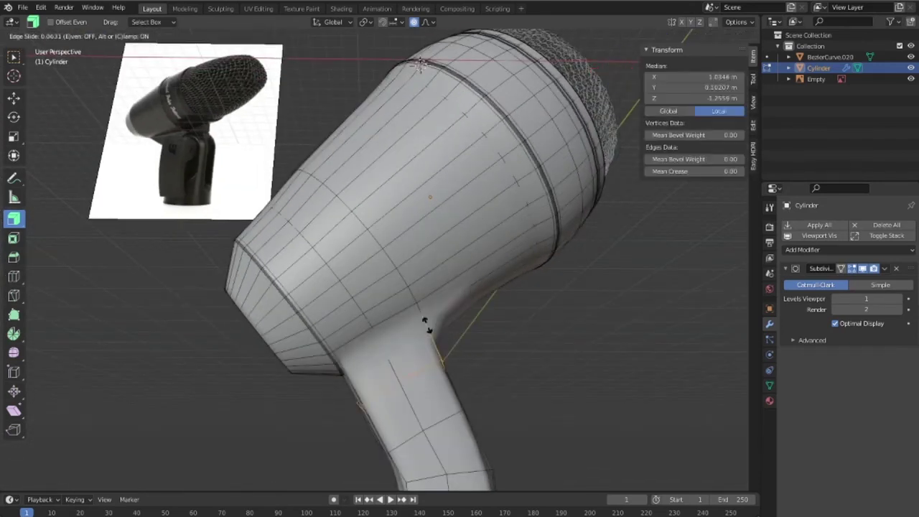
left_click(414, 285)
middle_click_drag(414, 286, 489, 404)
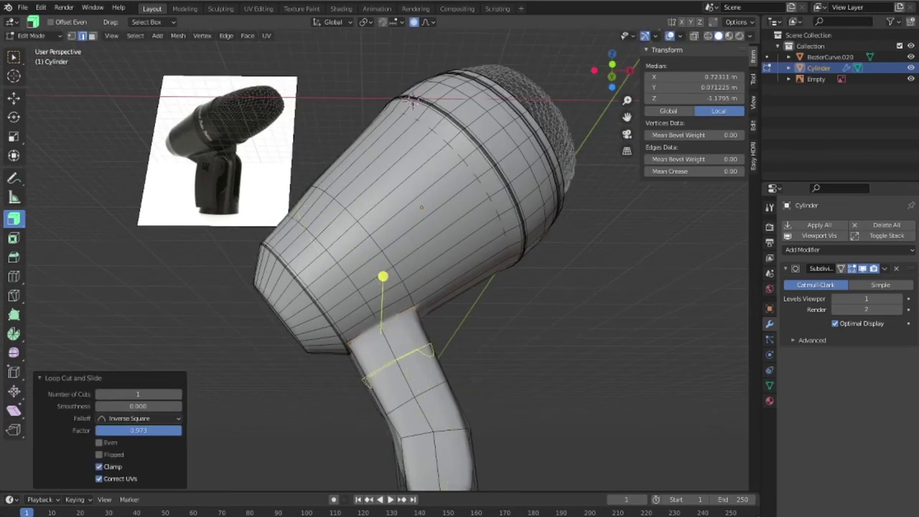
left_click(375, 329)
left_click(370, 319)
scroll(487, 421, "down", 3)
key("Tab")
mouse_move(495, 413)
middle_mouse_down()
mouse_move(264, 424)
mouse_move(503, 466)
mouse_move(558, 460)
mouse_move(668, 419)
mouse_move(425, 355)
mouse_move(393, 312)
mouse_move(400, 312)
middle_mouse_up()
scroll(424, 355, "up", 3)
key("Tab")
Select the stem's end face and try running Grid Fill on it.
key("3")
left_click(431, 237)
right_click(436, 255)
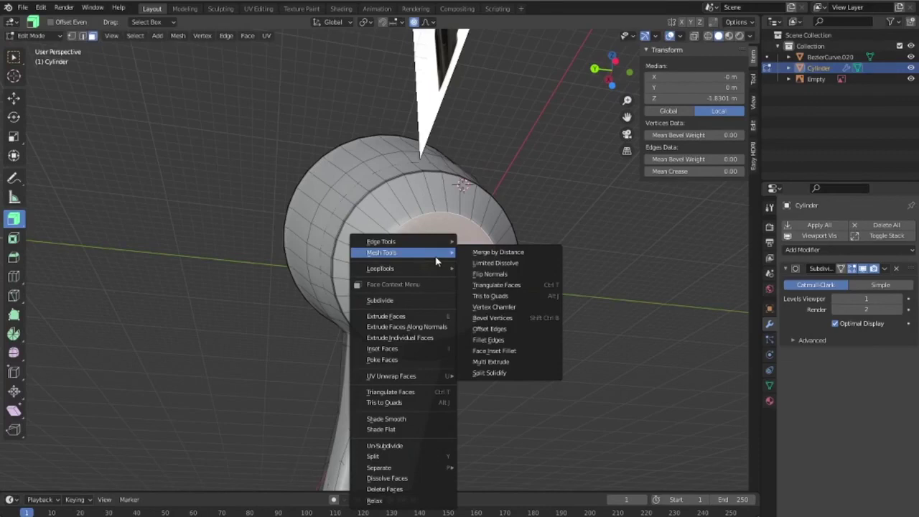
left_click(135, 35)
key("Escape")
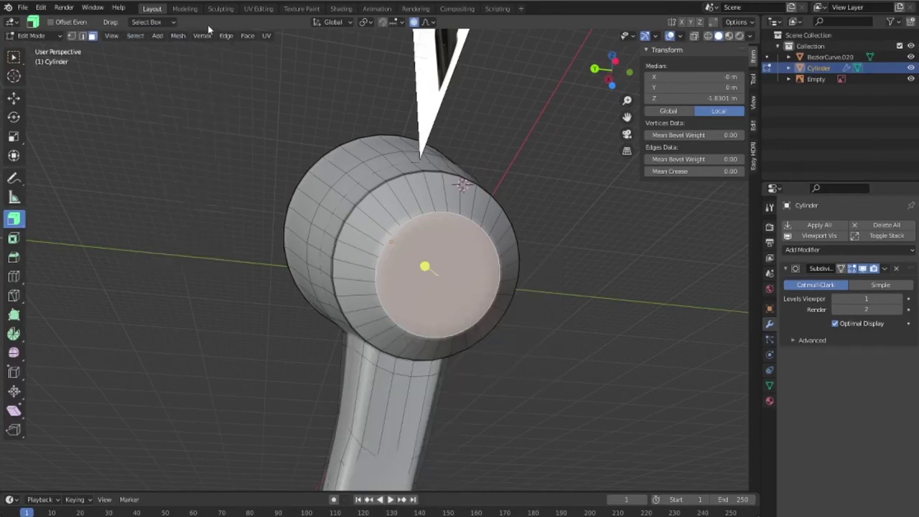
key("F3")
type("grid")
key("Down")
left_click(588, 357)
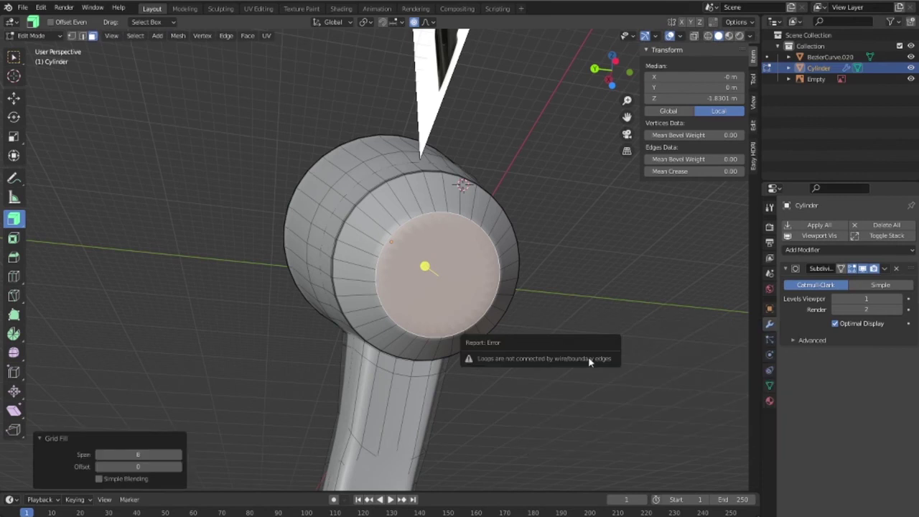
Inset the end face, grid-fill it, and review the model in front and right views.
key("i")
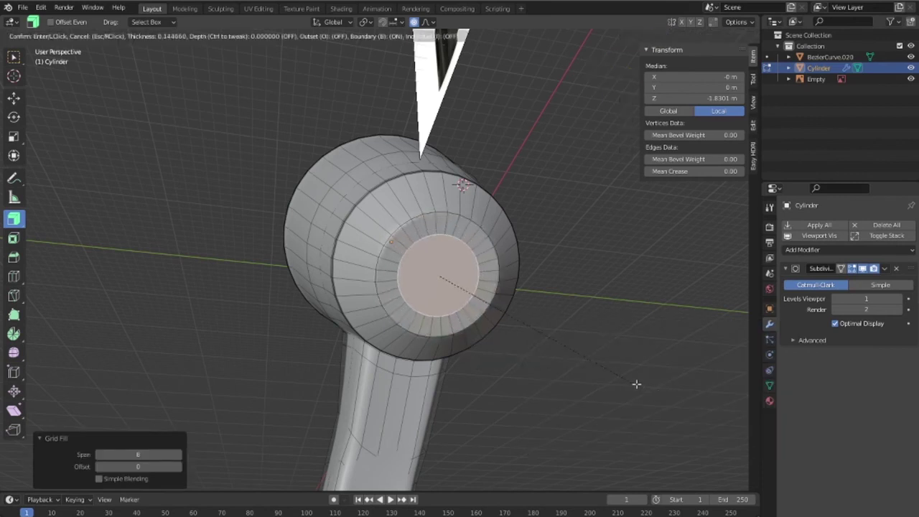
left_click(634, 381)
key("F3")
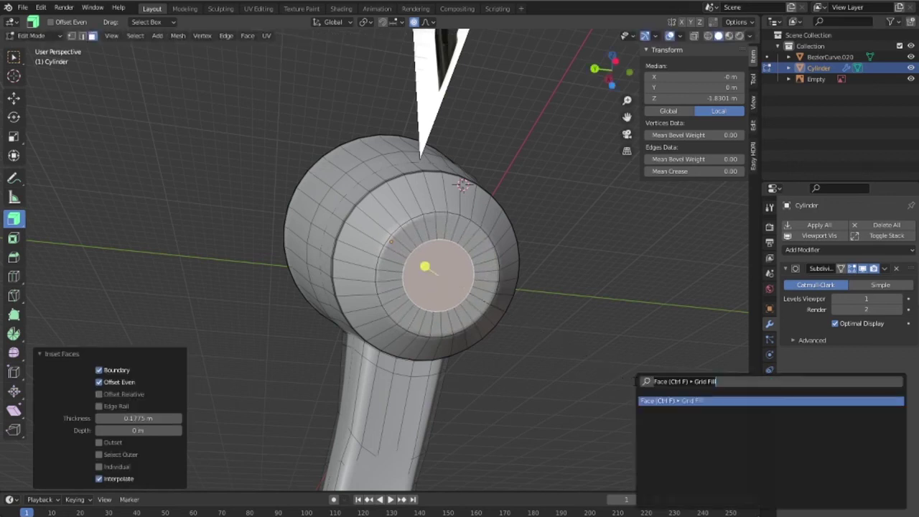
key("Return")
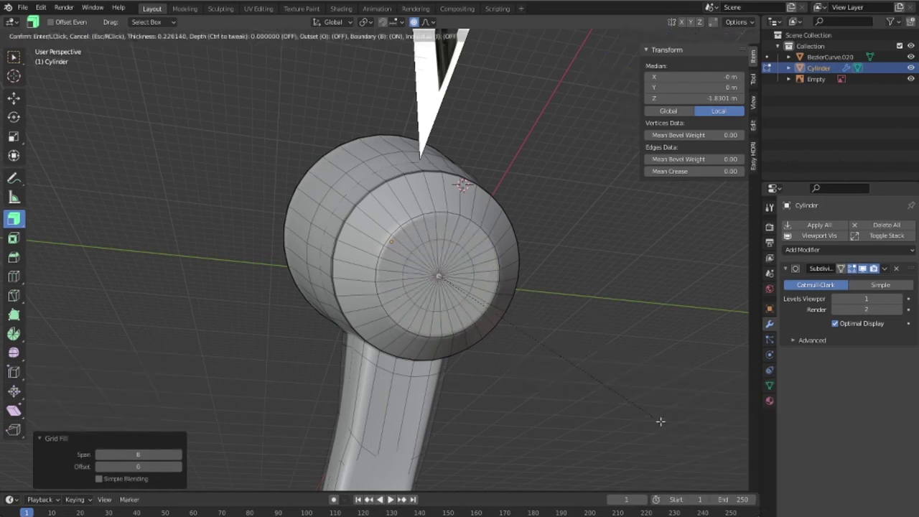
key("Tab")
middle_click_drag(639, 411, 429, 396)
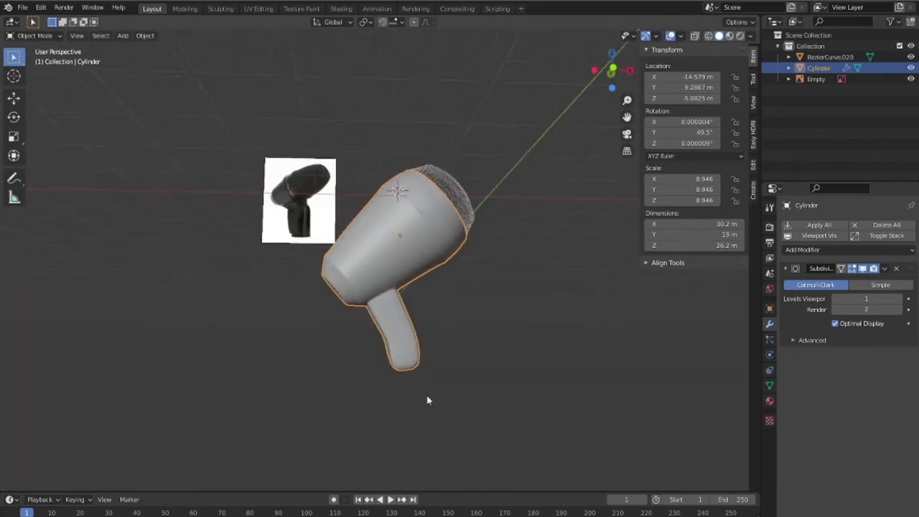
scroll(428, 396, "up", 4)
key("KP_1")
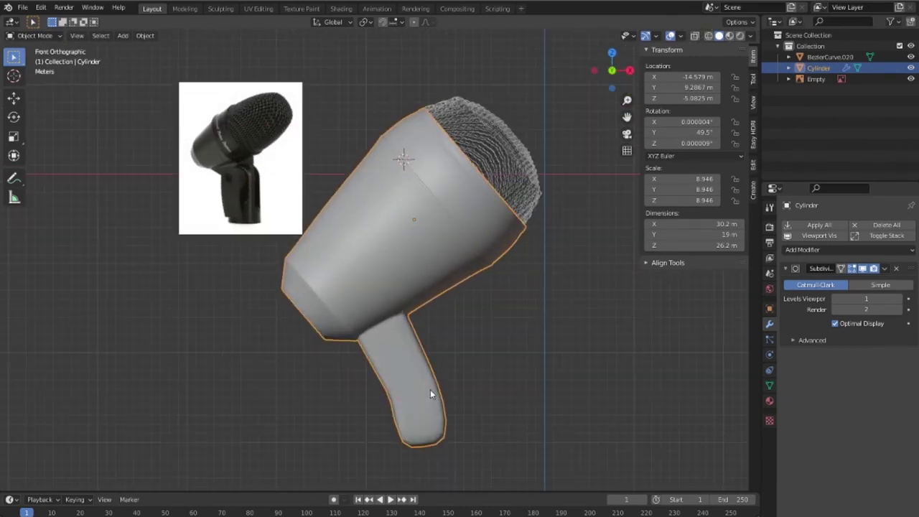
mouse_move(436, 411)
middle_mouse_down()
mouse_move(308, 381)
mouse_move(301, 369)
mouse_move(452, 345)
mouse_move(603, 404)
mouse_move(632, 396)
mouse_move(694, 401)
middle_mouse_up()
key("KP_3")
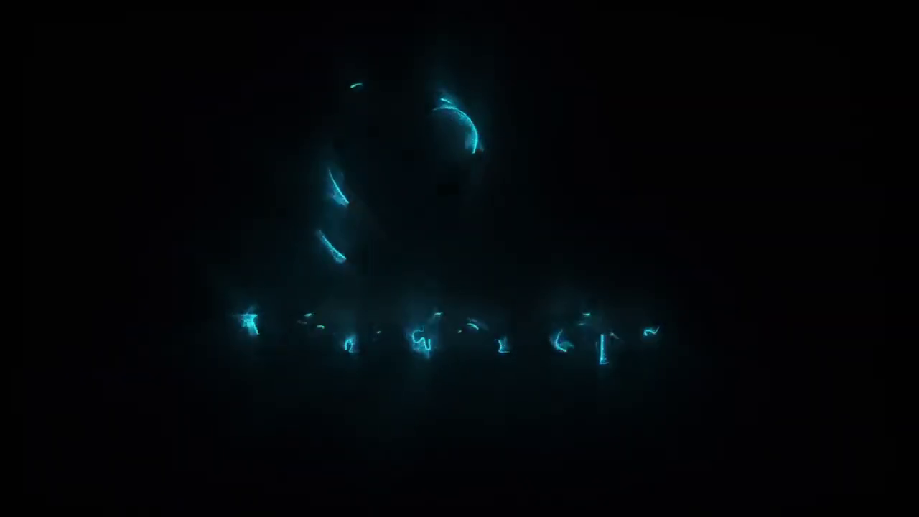